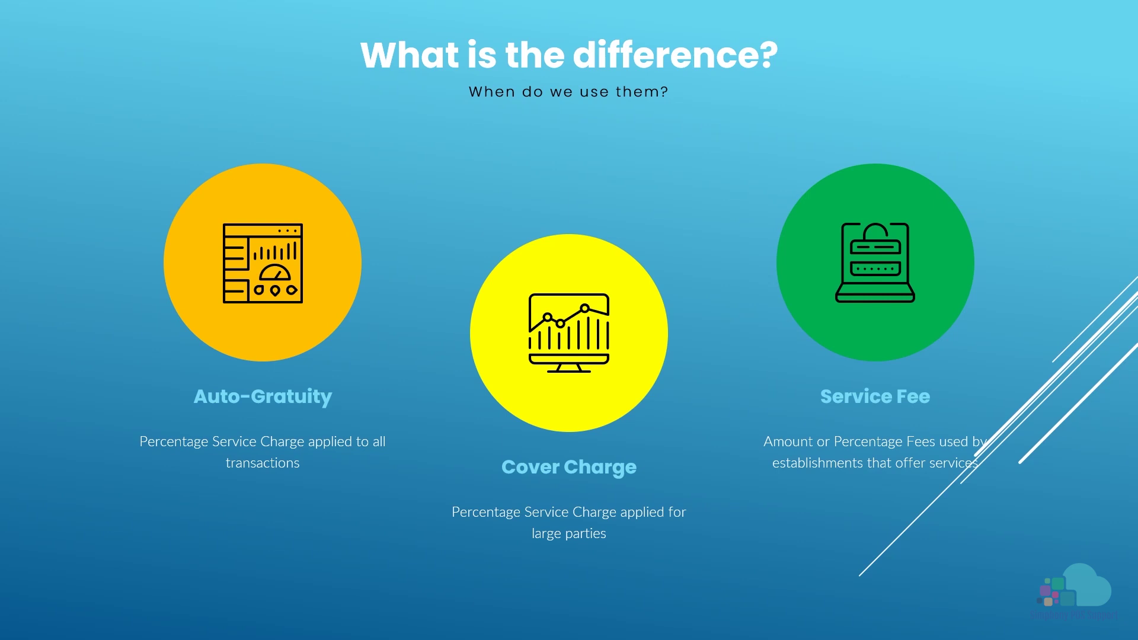
{"action": "key", "text": "Right"}
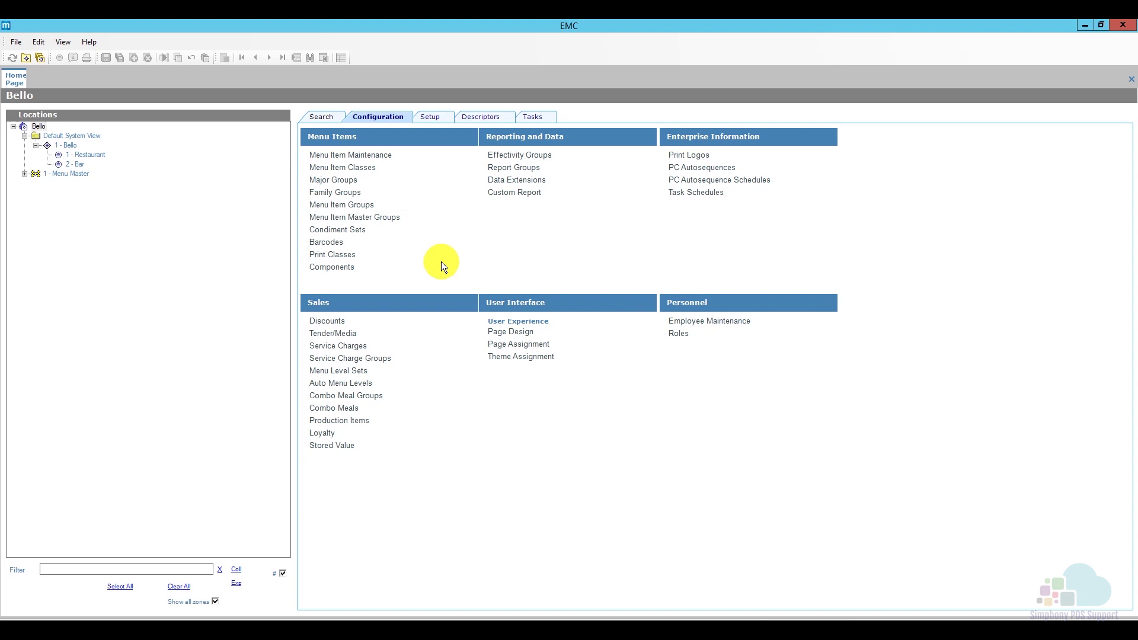
Review the Gratuity 18% record in the enterprise Service Charges, then close the module.
{"action": "left_click", "coordinate": [388, 117]}
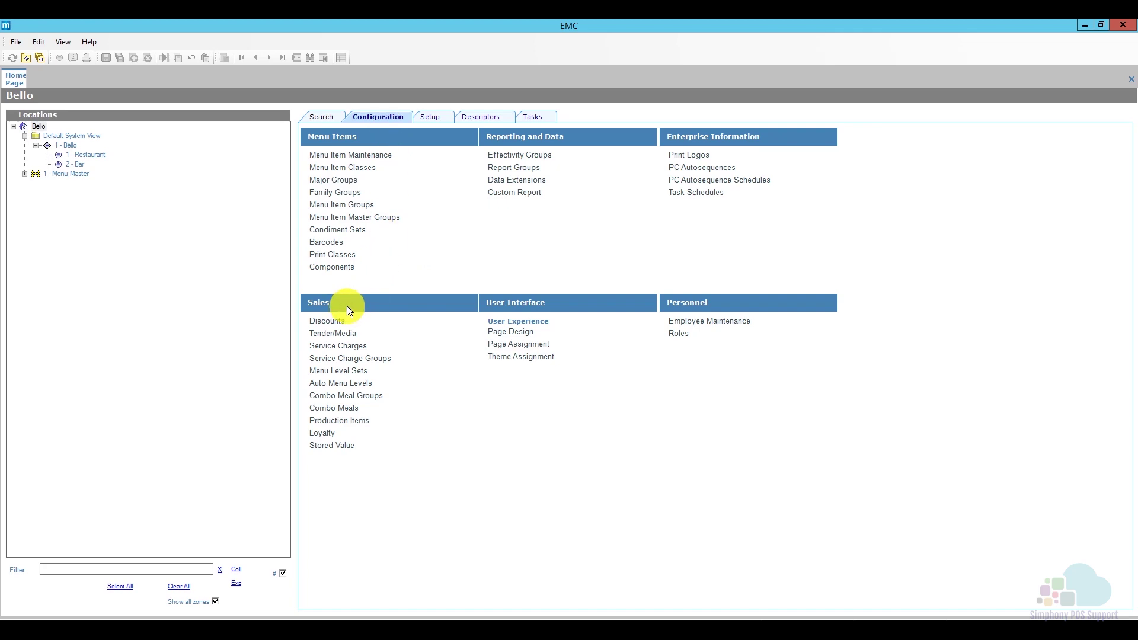
{"action": "left_click", "coordinate": [339, 346]}
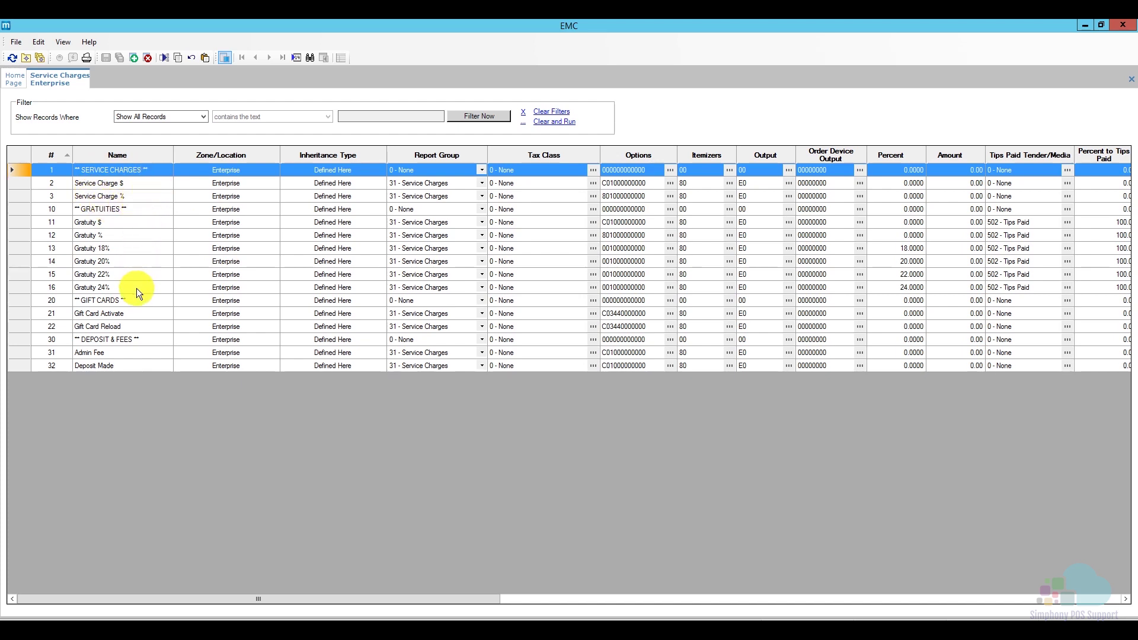
{"action": "left_click", "coordinate": [20, 248]}
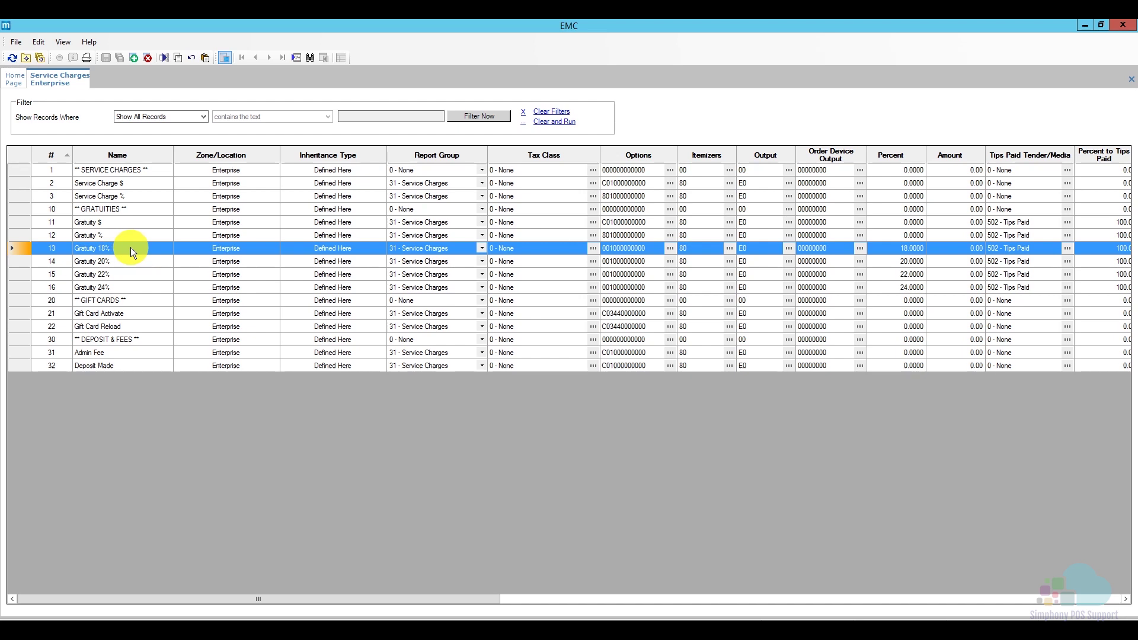
{"action": "right_click", "coordinate": [80, 84]}
{"action": "left_click", "coordinate": [98, 91]}
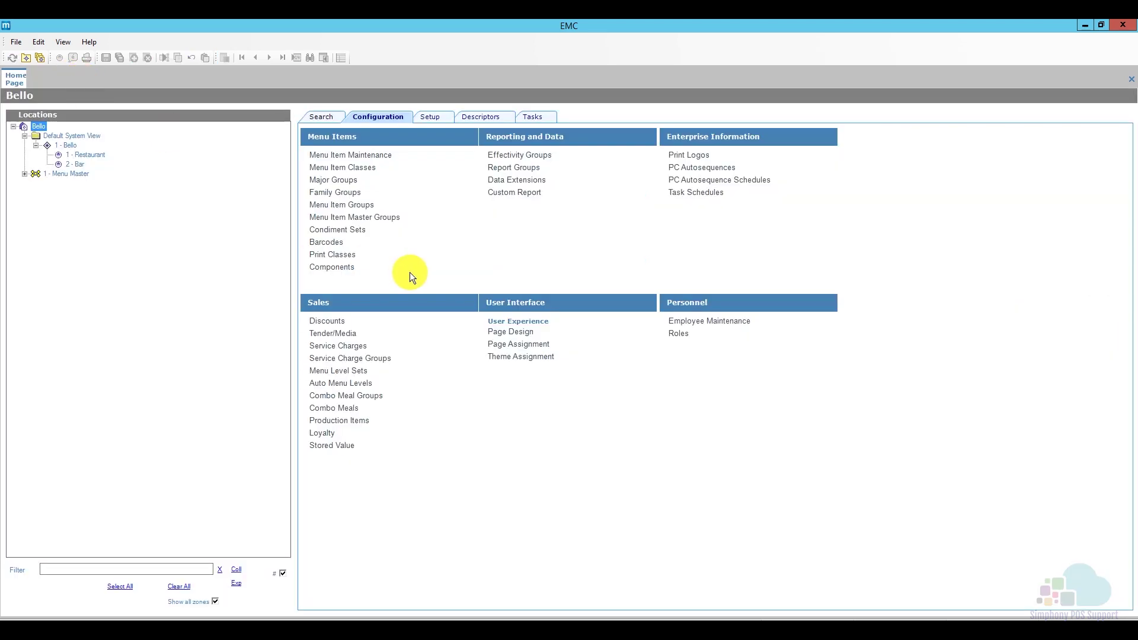
In the enterprise-level Tender Parameters, set Automatic Service Charge to 13 - Gratuity 18%, save, and close the module.
{"action": "left_click", "coordinate": [428, 118]}
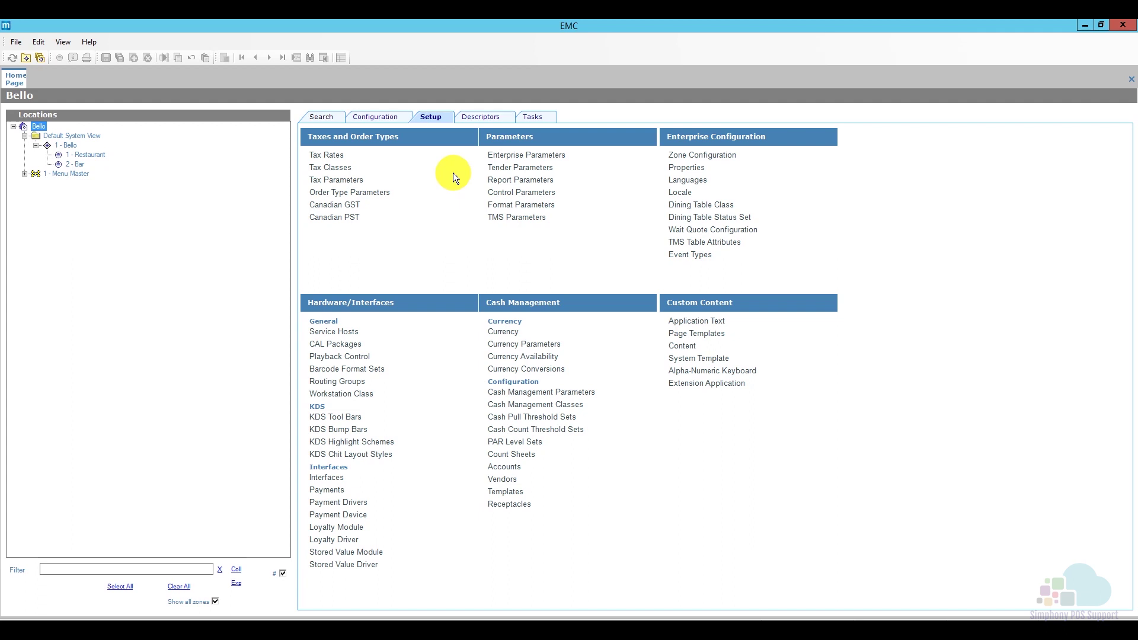
{"action": "left_click", "coordinate": [85, 155]}
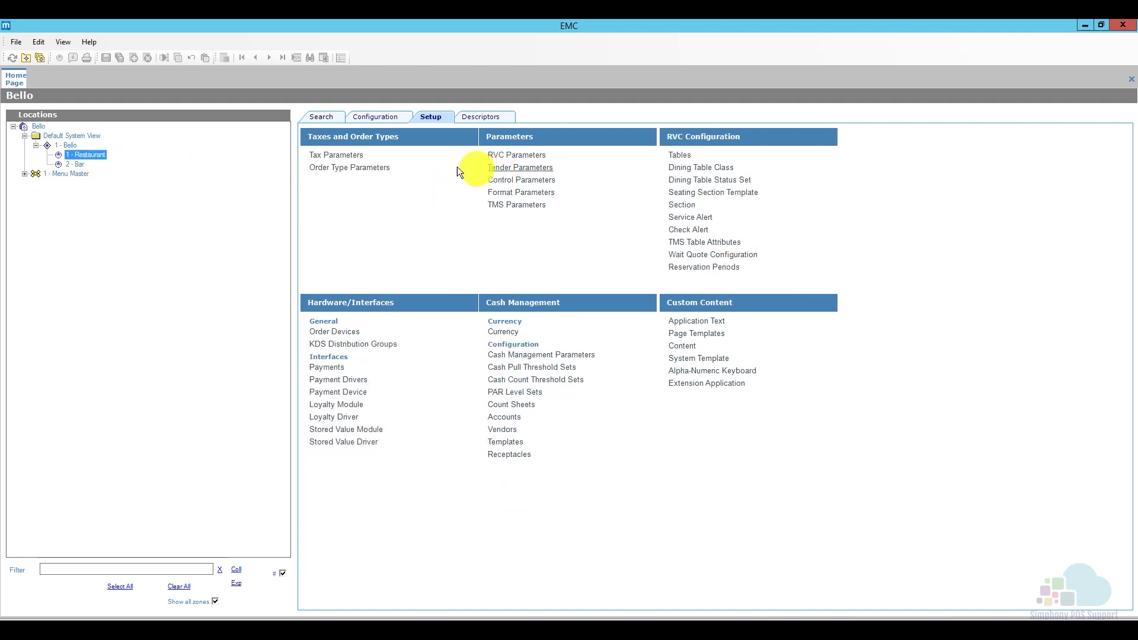
{"action": "left_click", "coordinate": [38, 126]}
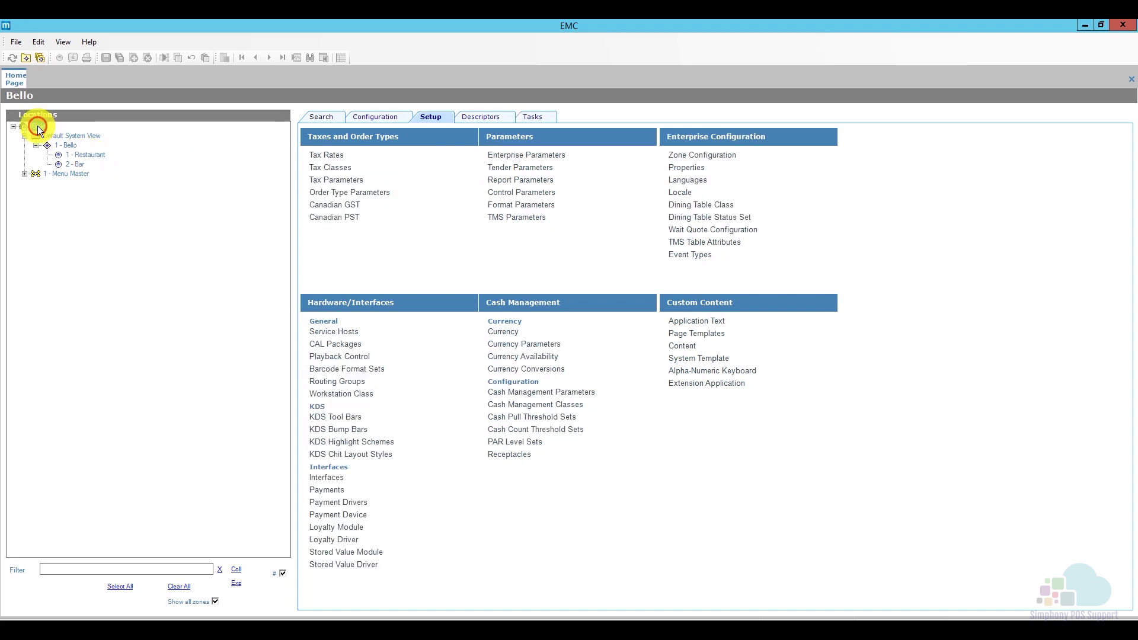
{"action": "left_click", "coordinate": [517, 174]}
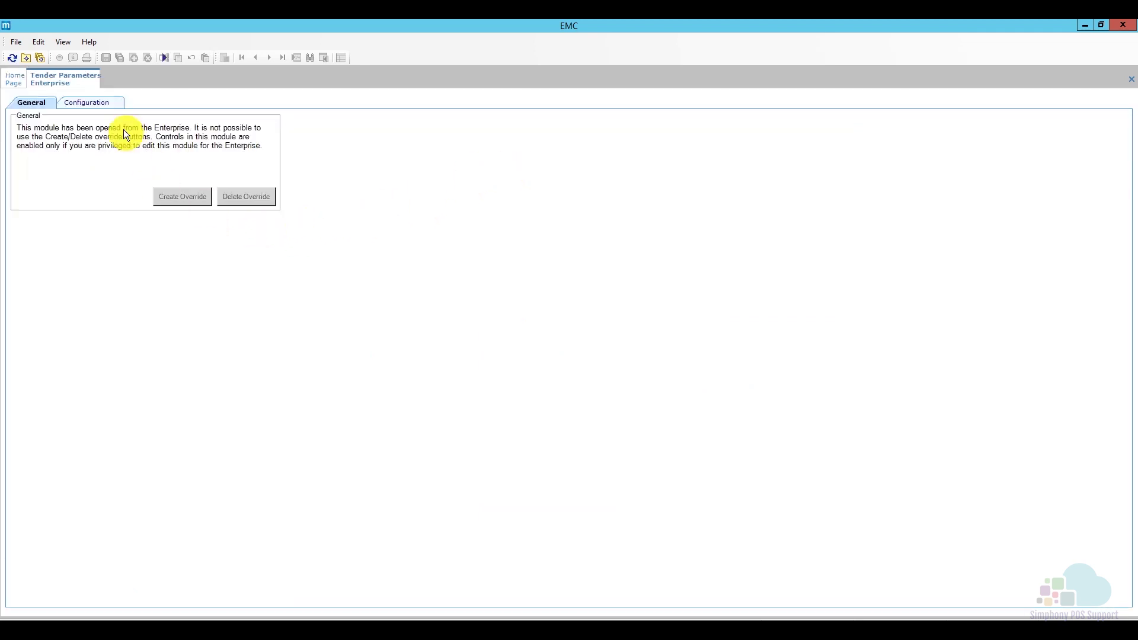
{"action": "left_click", "coordinate": [91, 102]}
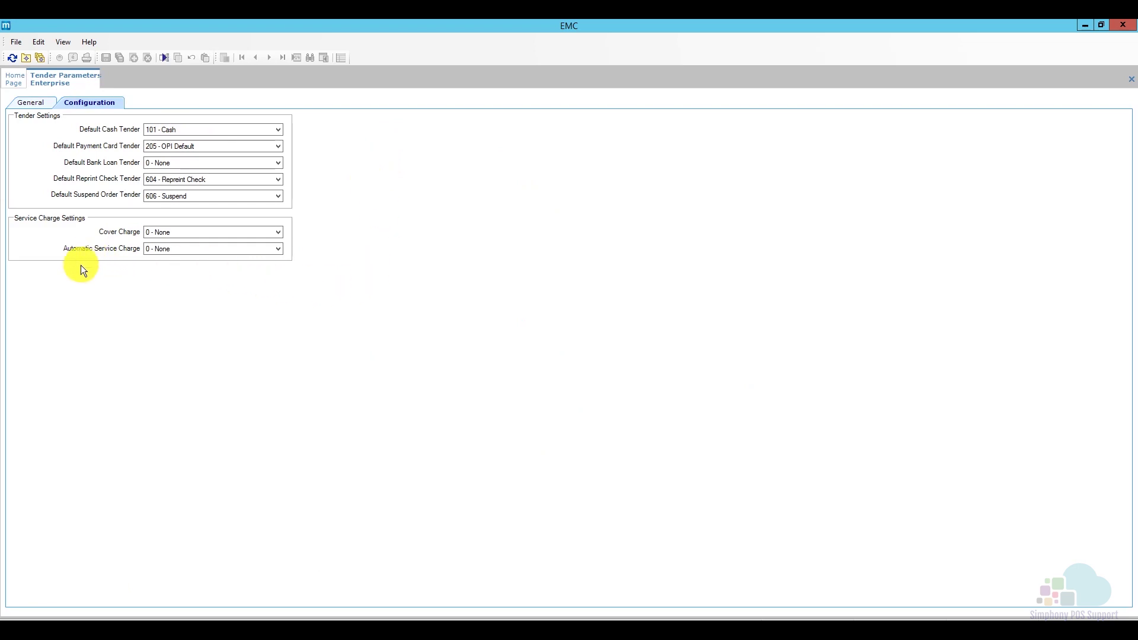
{"action": "left_click", "coordinate": [194, 250]}
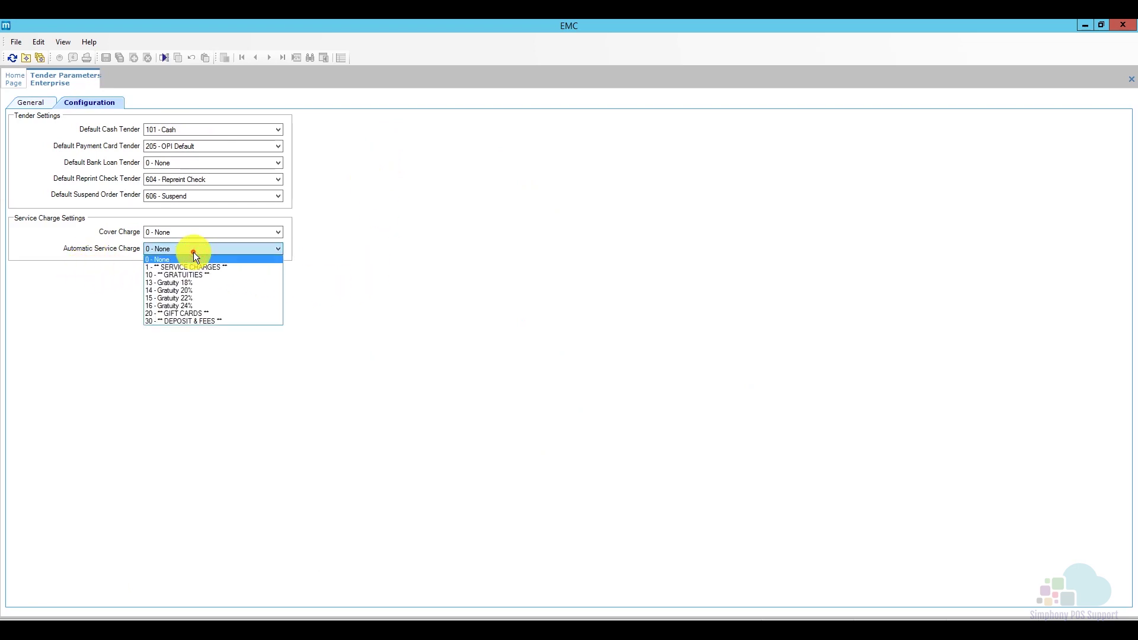
{"action": "left_click", "coordinate": [218, 284]}
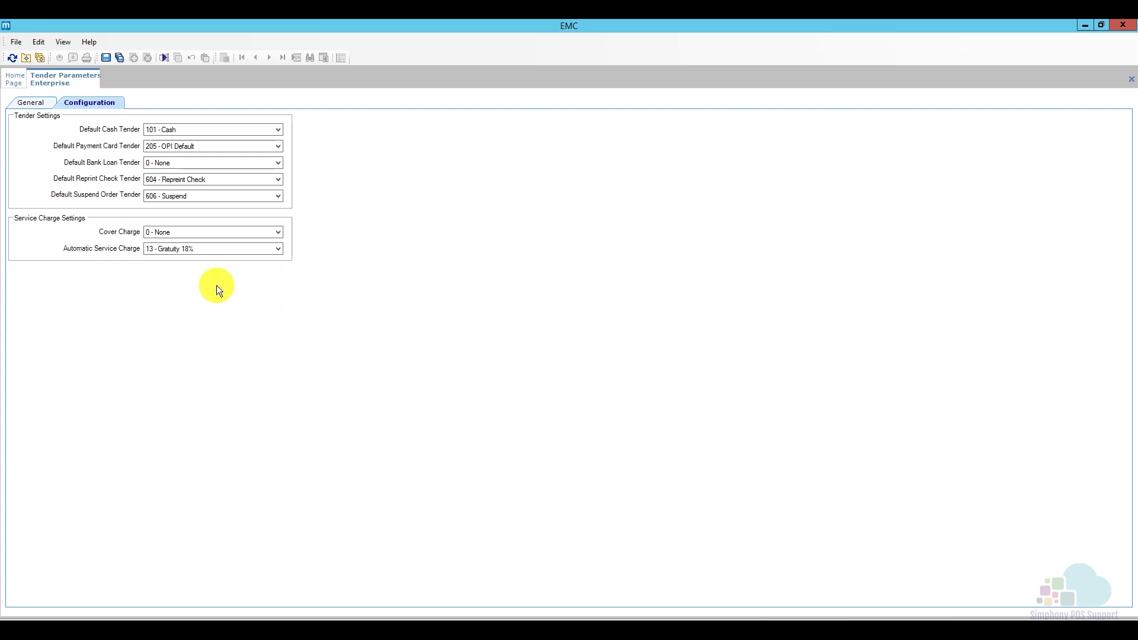
{"action": "left_click", "coordinate": [105, 59]}
{"action": "right_click", "coordinate": [79, 81]}
{"action": "left_click", "coordinate": [93, 87]}
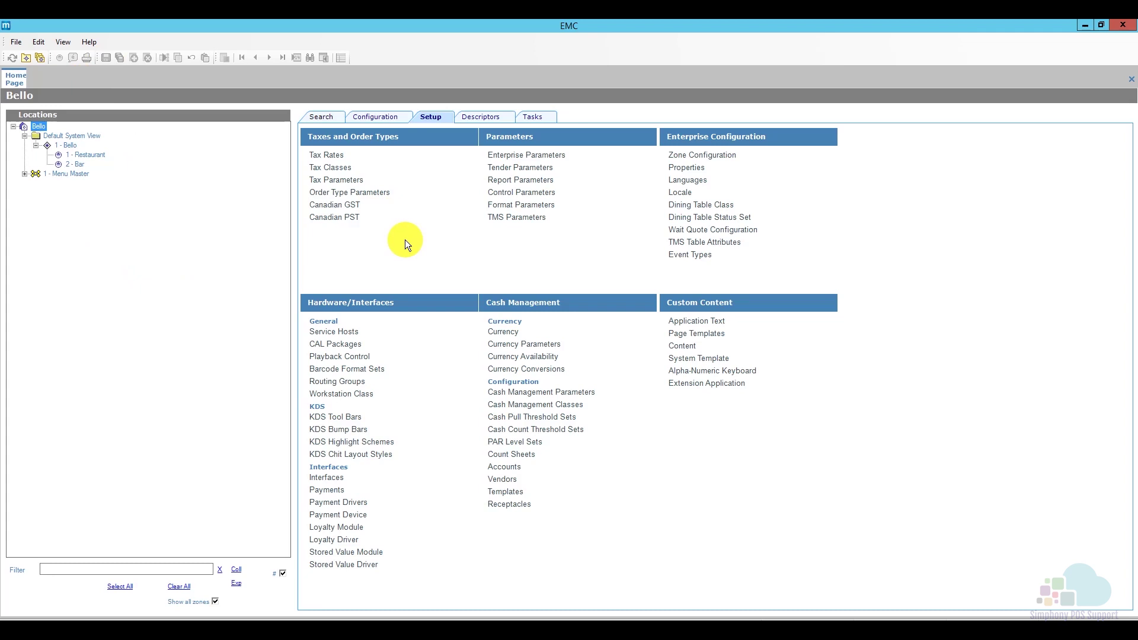
Examine the Restaurant's RVC Parameters for the guest threshold before auto service charge and the auto service charge options, then close them.
{"action": "left_click", "coordinate": [83, 161]}
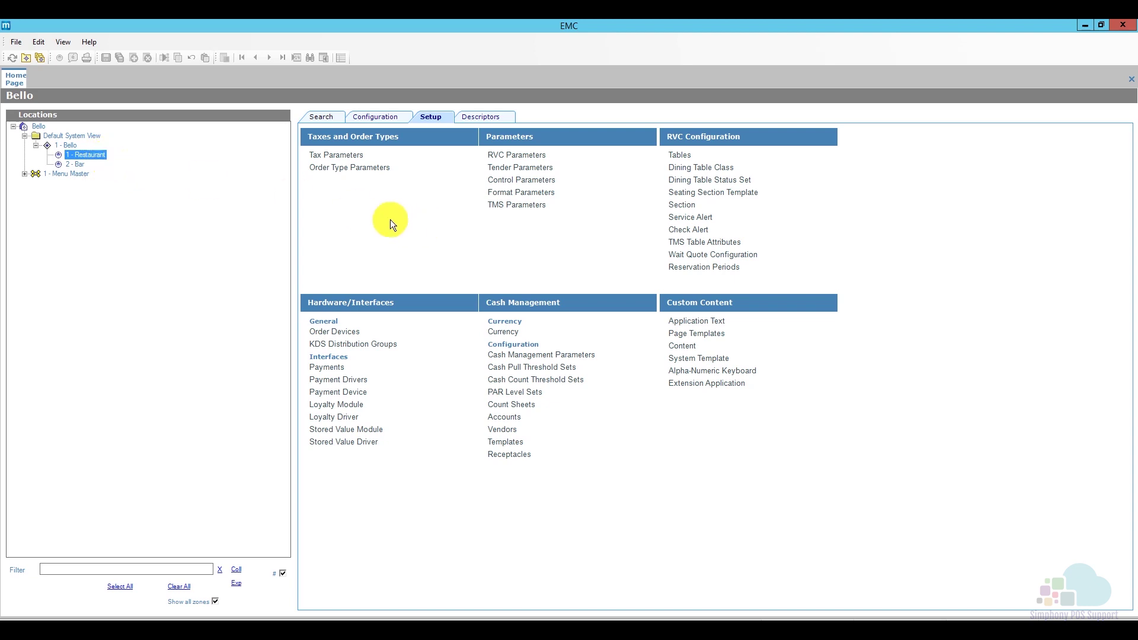
{"action": "left_click", "coordinate": [434, 120]}
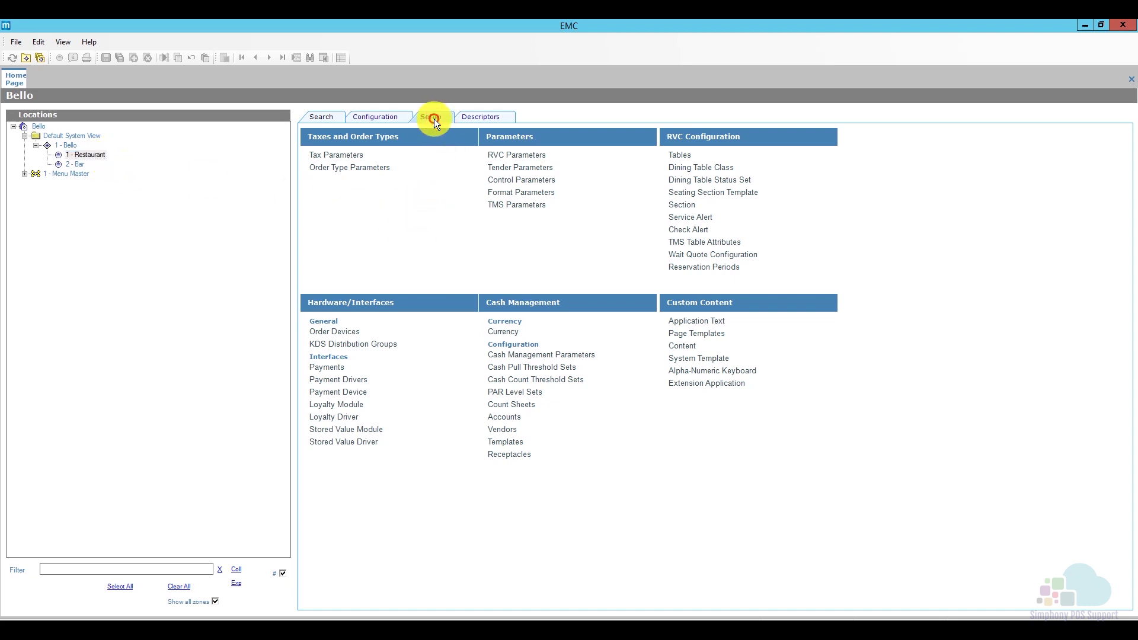
{"action": "left_click", "coordinate": [518, 155]}
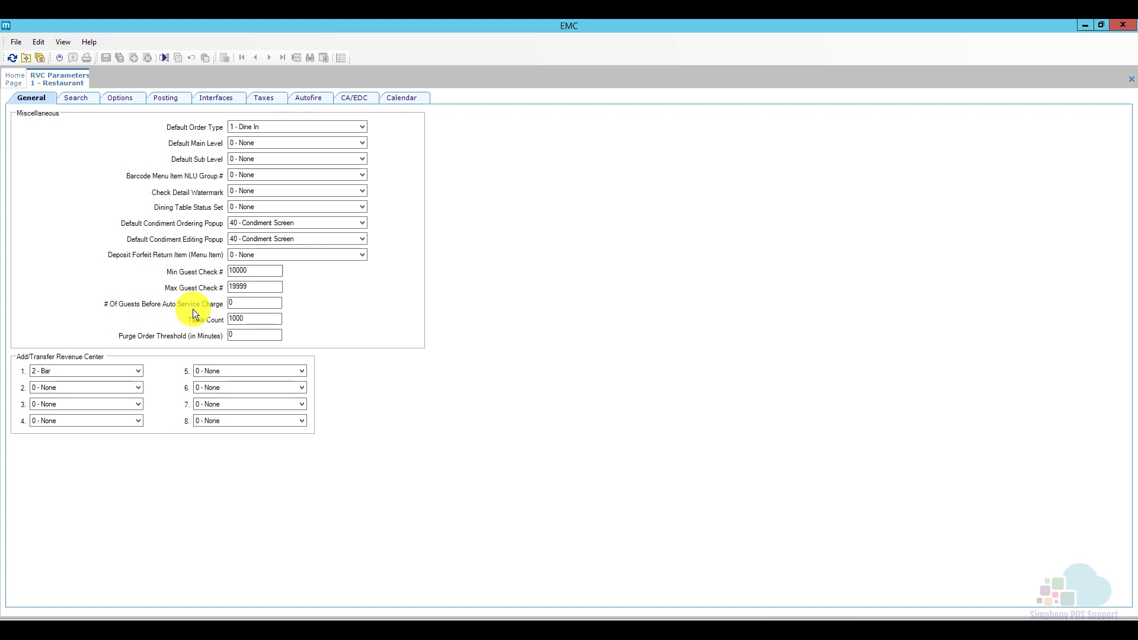
{"action": "left_click", "coordinate": [231, 304]}
{"action": "left_click", "coordinate": [121, 98]}
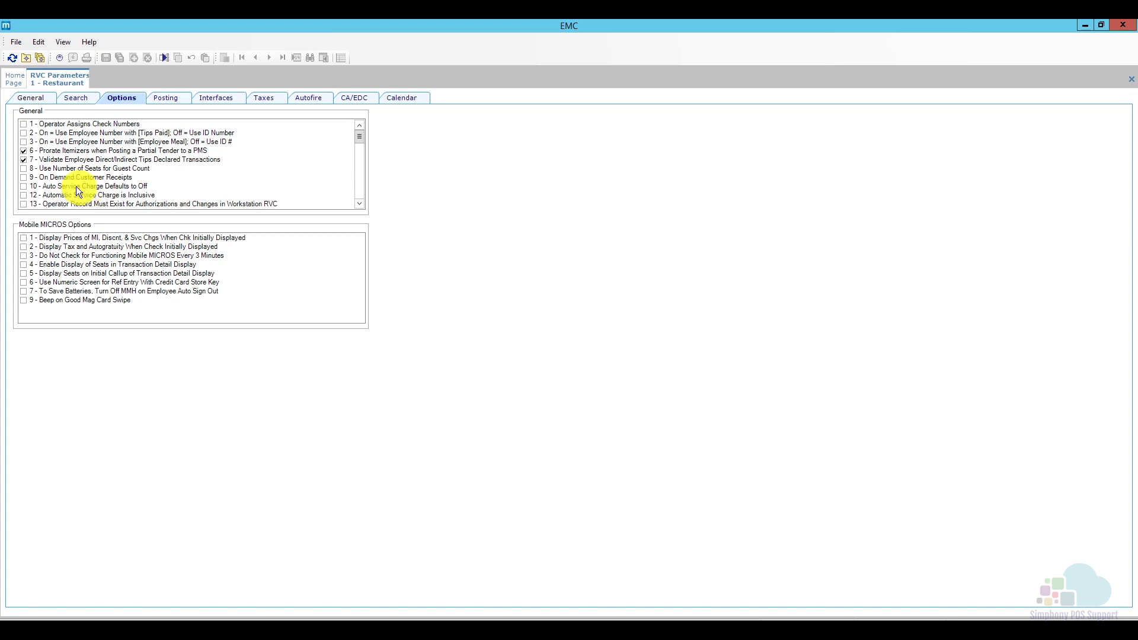
{"action": "right_click", "coordinate": [69, 78]}
{"action": "left_click", "coordinate": [81, 85]}
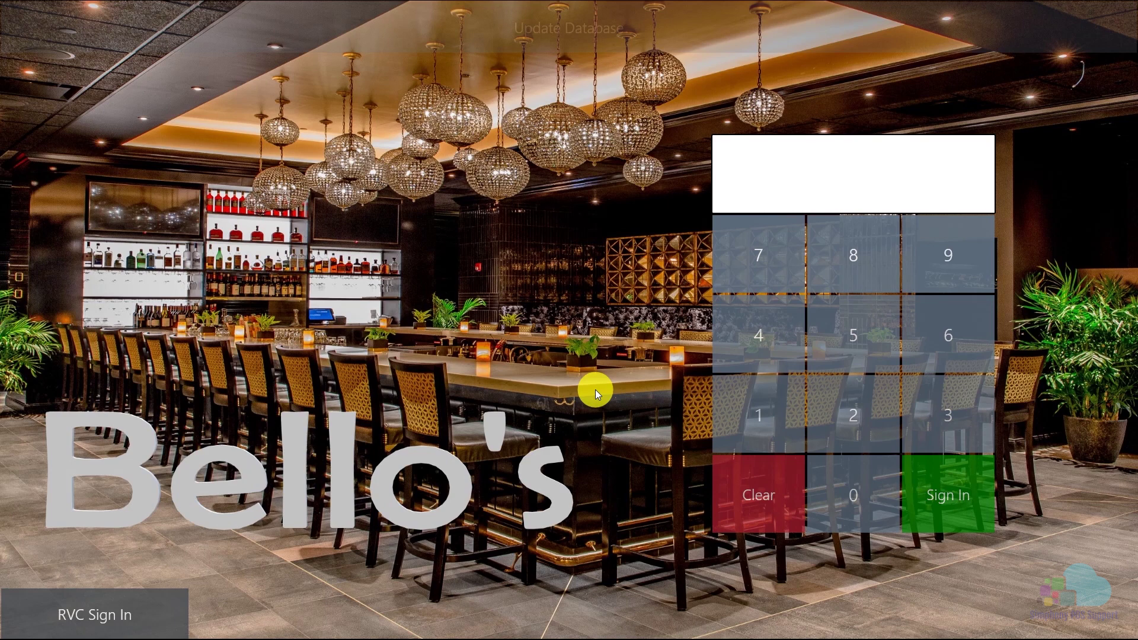
Switch to the POS workstation, update its database, and sign in with the employee's sign-in number.
{"action": "left_click", "coordinate": [580, 39]}
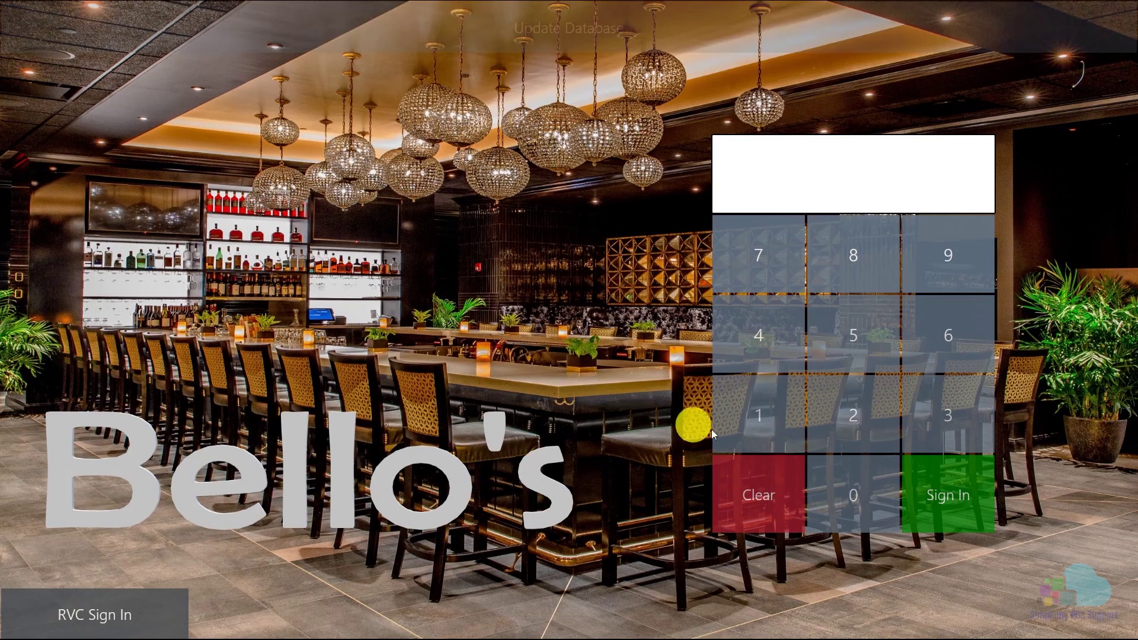
{"action": "left_click", "coordinate": [762, 409]}
{"action": "left_click", "coordinate": [937, 483]}
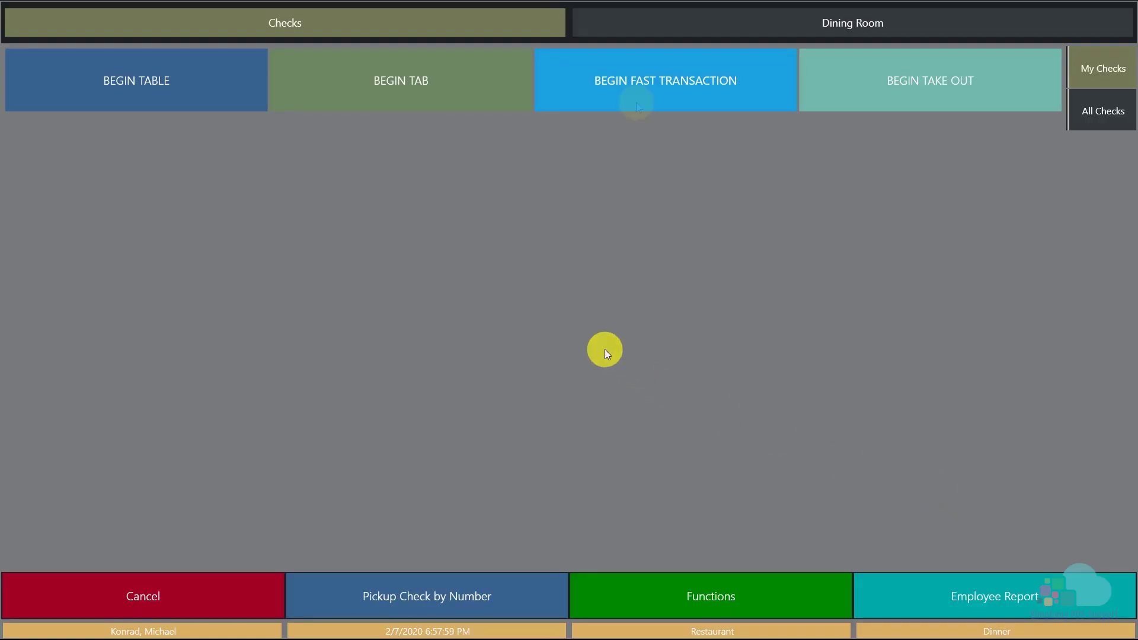
Begin a fast transaction for 1 guest and order the Ahi Tuna appetizer.
{"action": "left_click", "coordinate": [610, 102]}
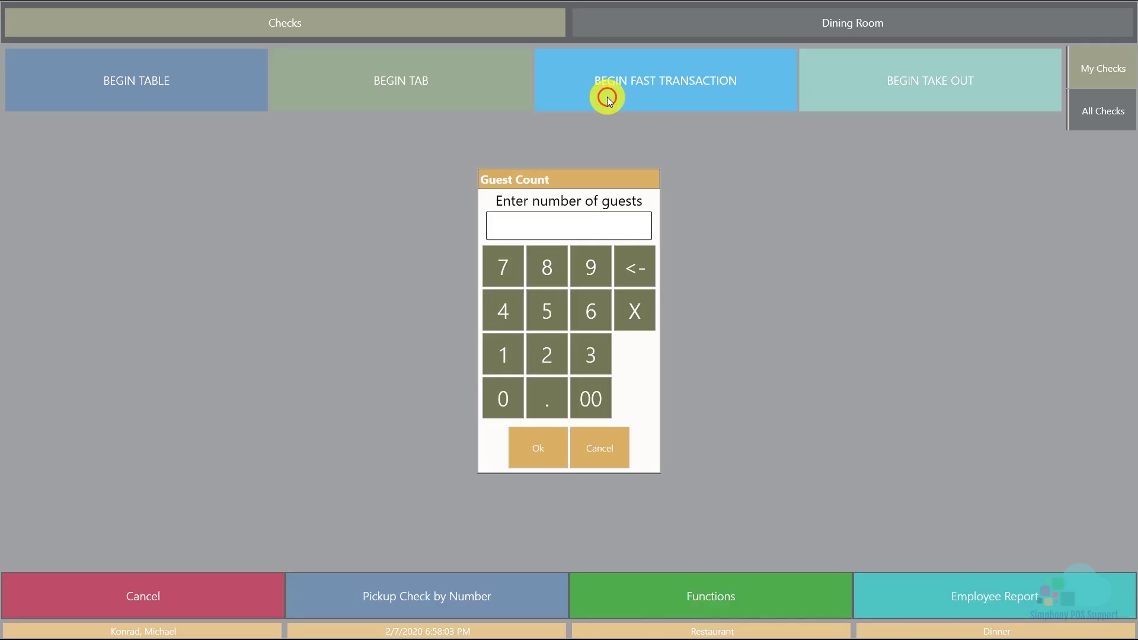
{"action": "left_click", "coordinate": [497, 355]}
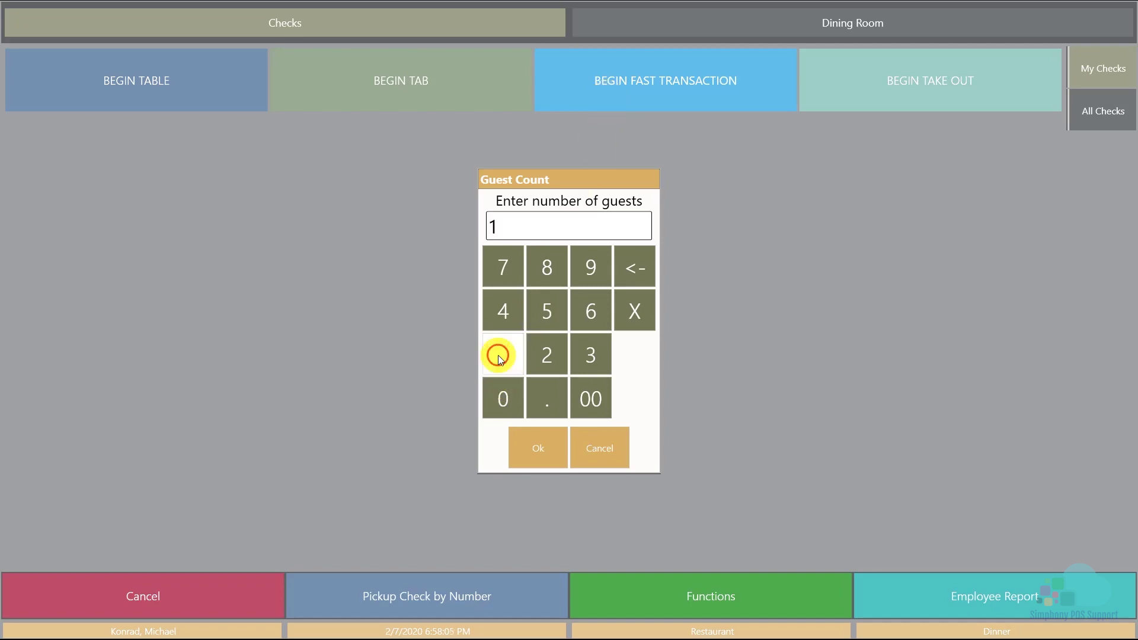
{"action": "left_click", "coordinate": [538, 445]}
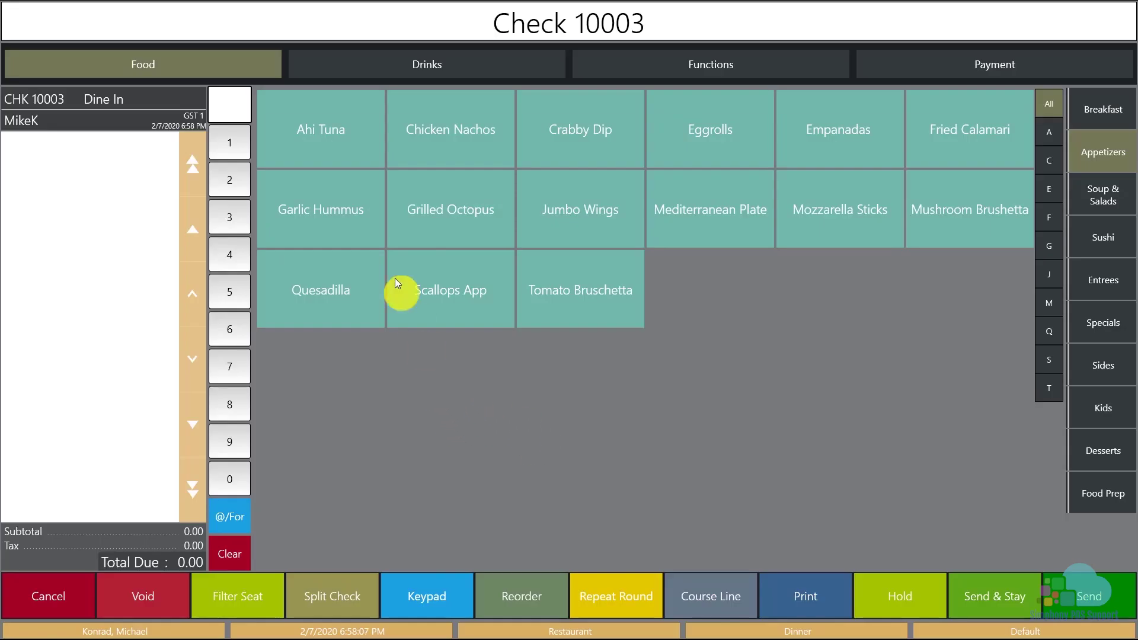
{"action": "left_click", "coordinate": [344, 147]}
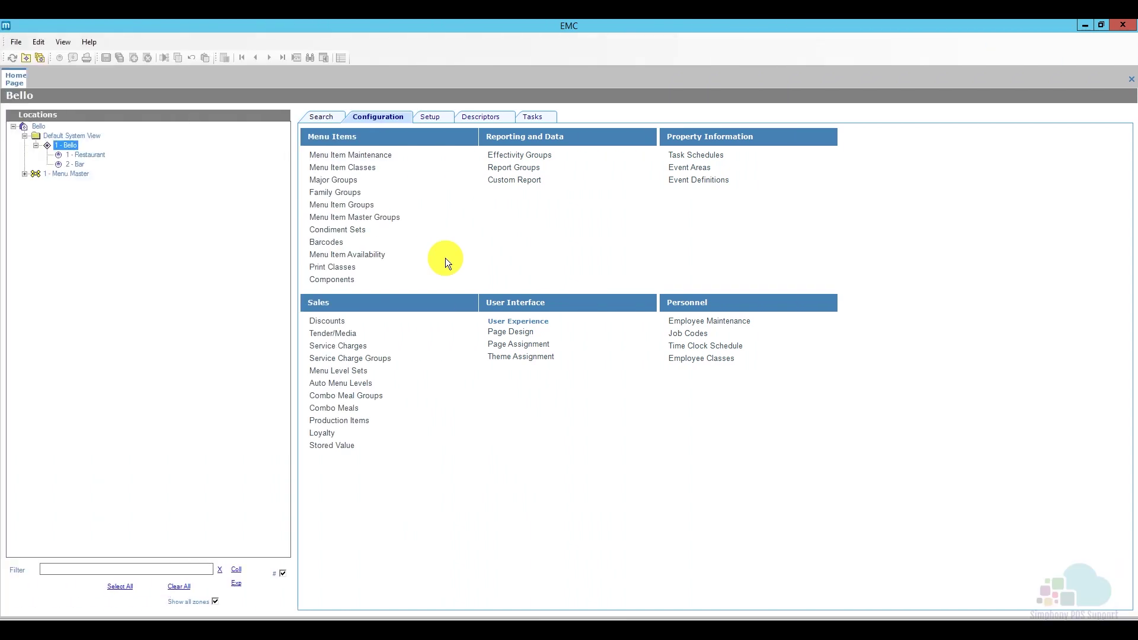
Switch to EMC and enable option 10 - Auto Service Charge Defaults to Off in the Restaurant's RVC Parameters.
{"action": "left_click", "coordinate": [88, 155]}
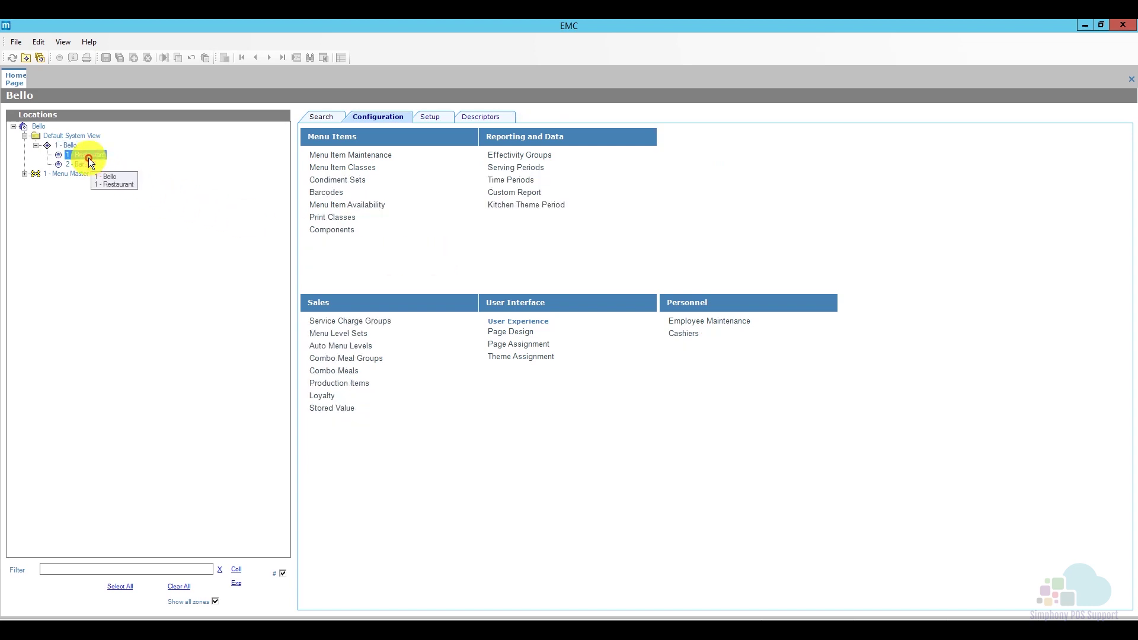
{"action": "left_click", "coordinate": [432, 117]}
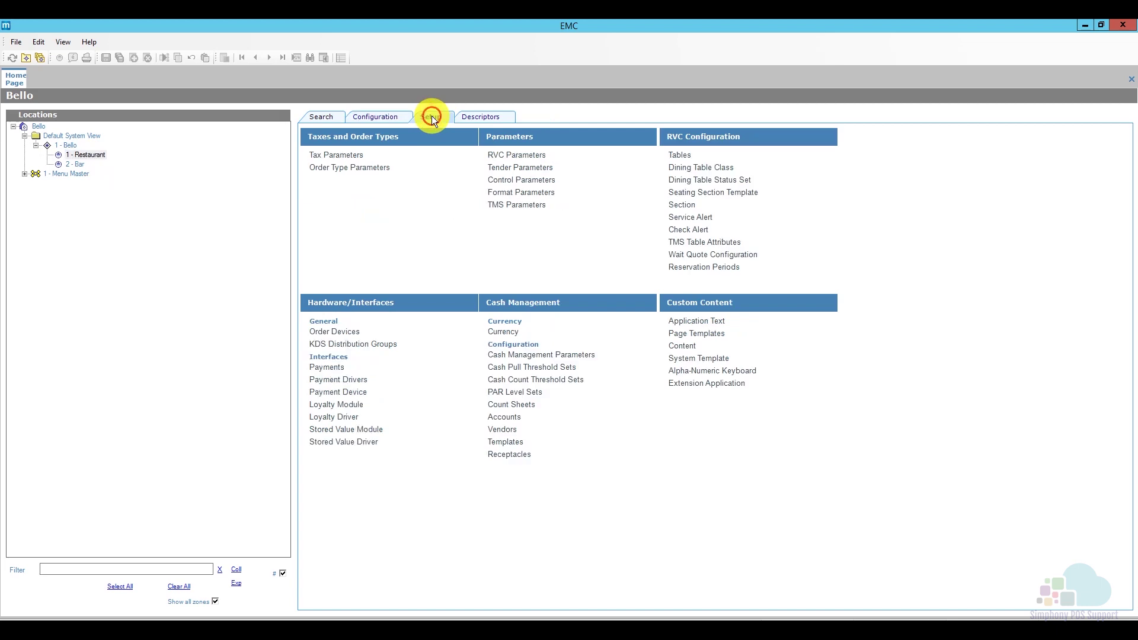
{"action": "left_click", "coordinate": [515, 156]}
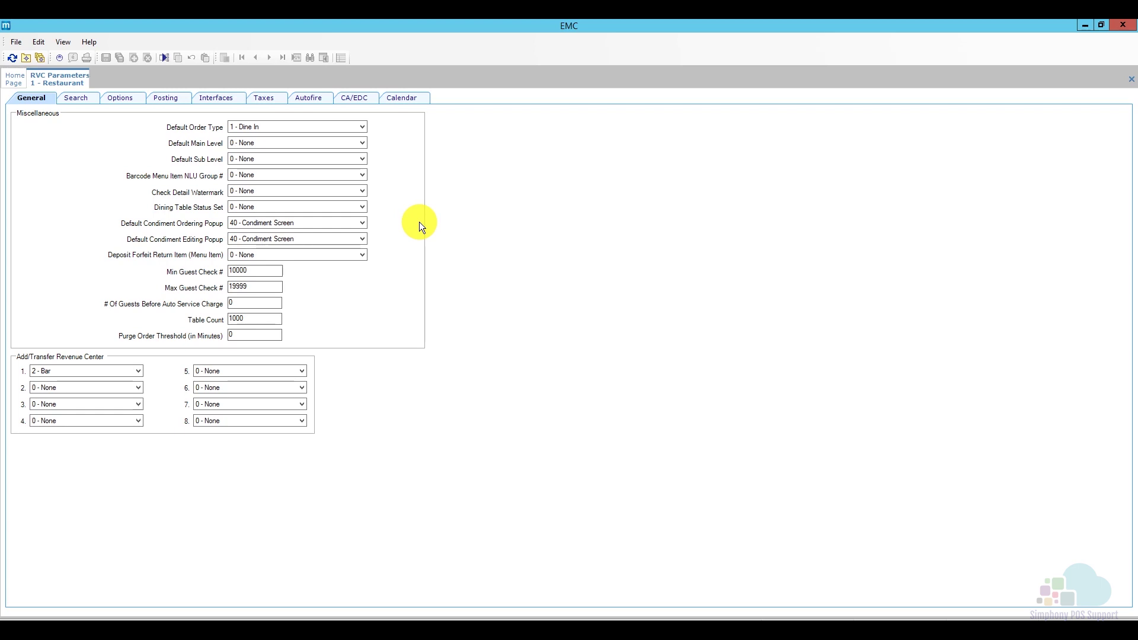
{"action": "left_click", "coordinate": [126, 101]}
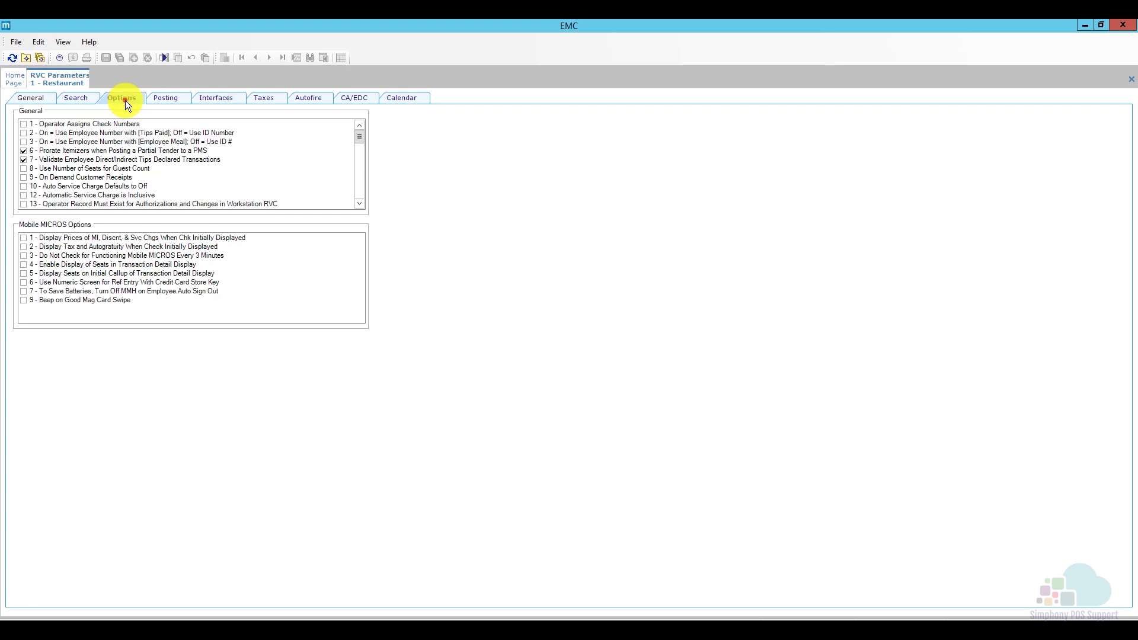
{"action": "left_click", "coordinate": [90, 186]}
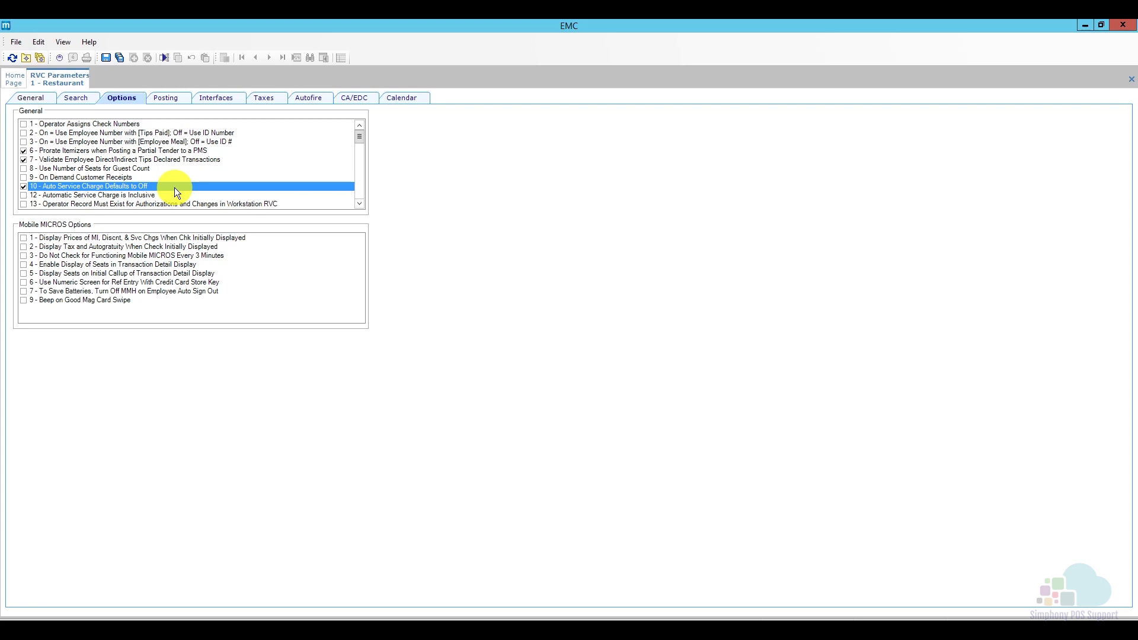
{"action": "left_click", "coordinate": [92, 186]}
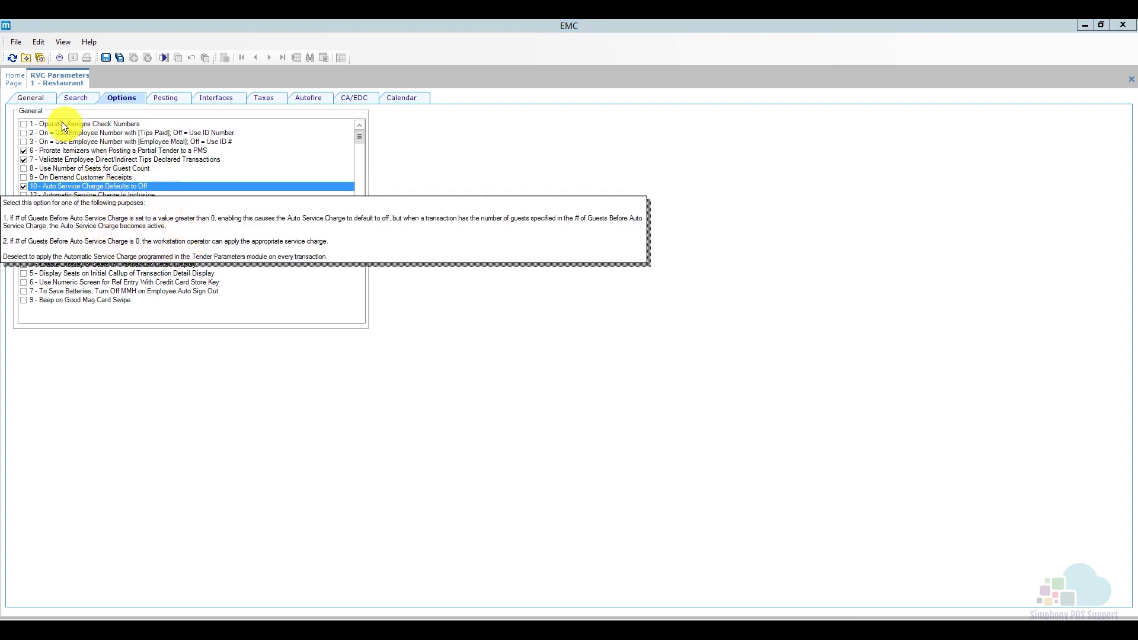
Set # Of Guests Before Auto Service Charge to 6 in the general RVC parameters, save, and close the module.
{"action": "left_click", "coordinate": [38, 101]}
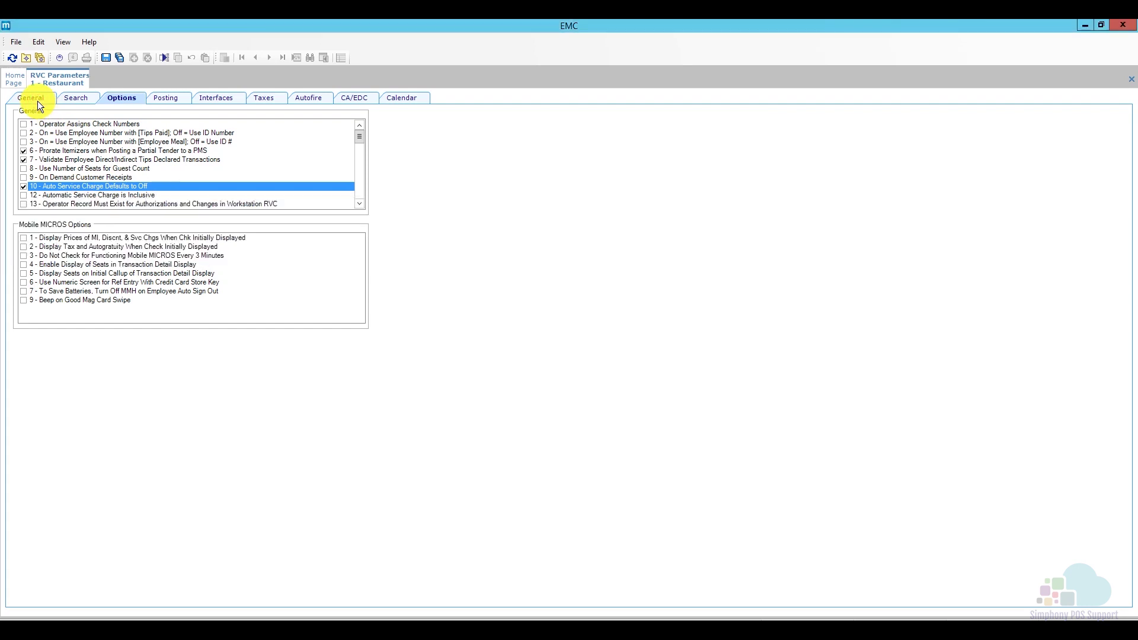
{"action": "left_click", "coordinate": [37, 101]}
{"action": "left_click", "coordinate": [233, 303]}
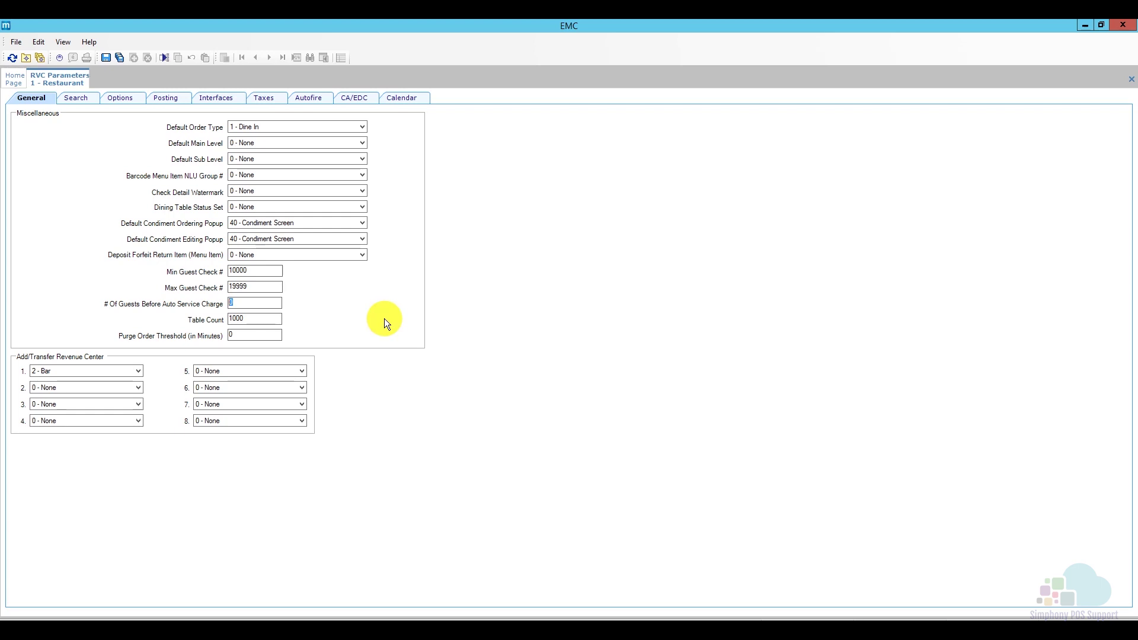
{"action": "type", "text": "6"}
{"action": "left_click", "coordinate": [112, 58]}
{"action": "right_click", "coordinate": [81, 76]}
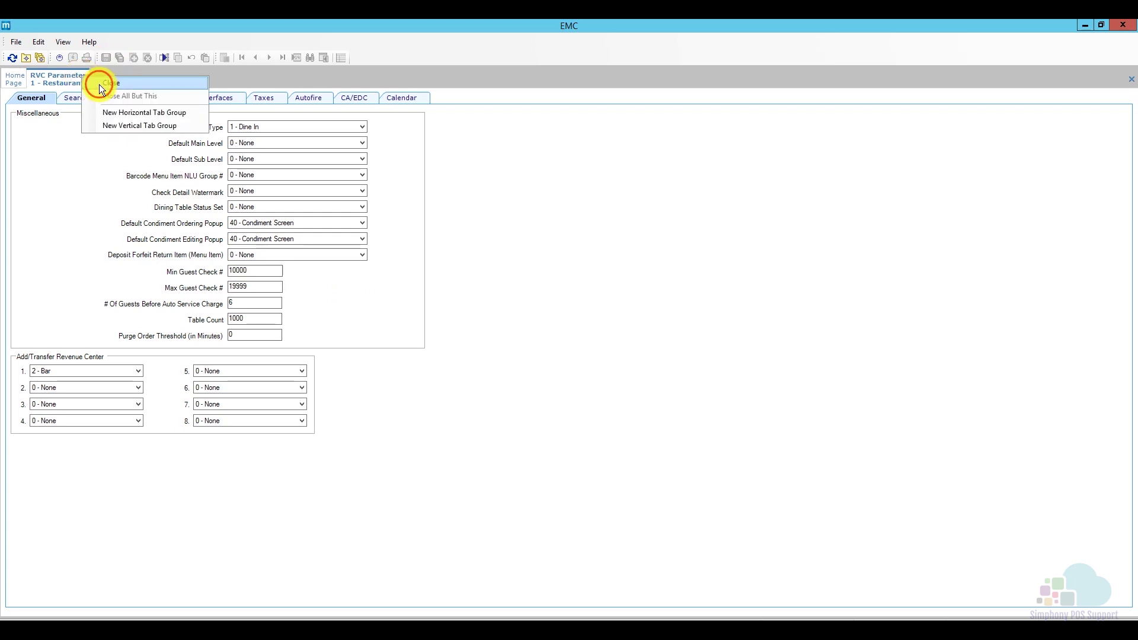
{"action": "left_click", "coordinate": [99, 84]}
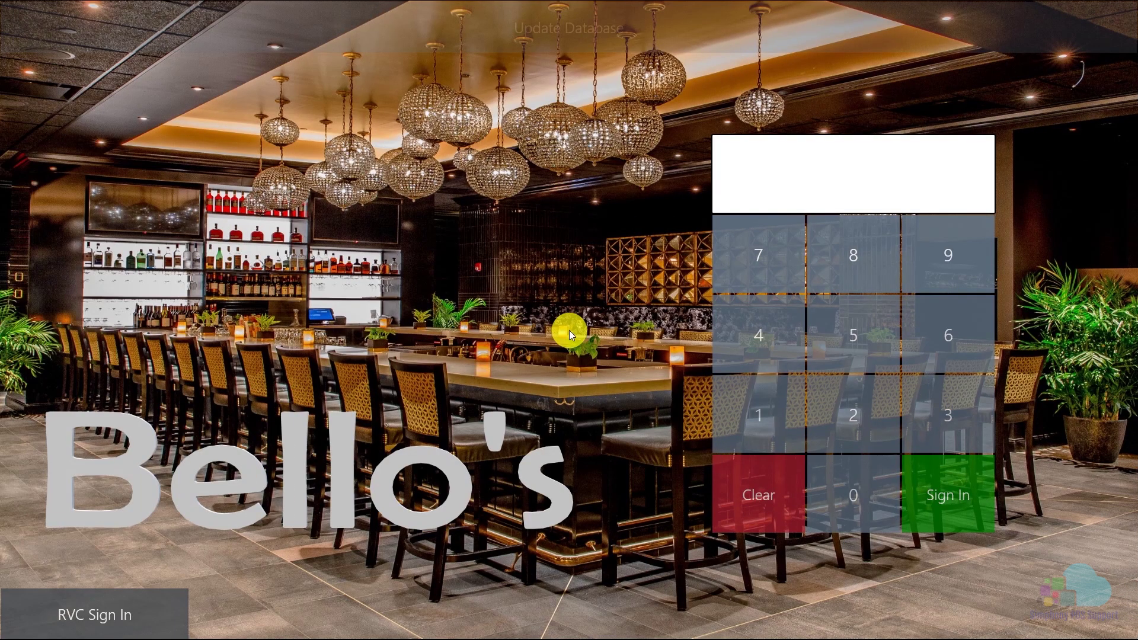
Update the workstation's database and sign in with the employee's sign-in number.
{"action": "left_click", "coordinate": [568, 40]}
{"action": "left_click", "coordinate": [756, 420]}
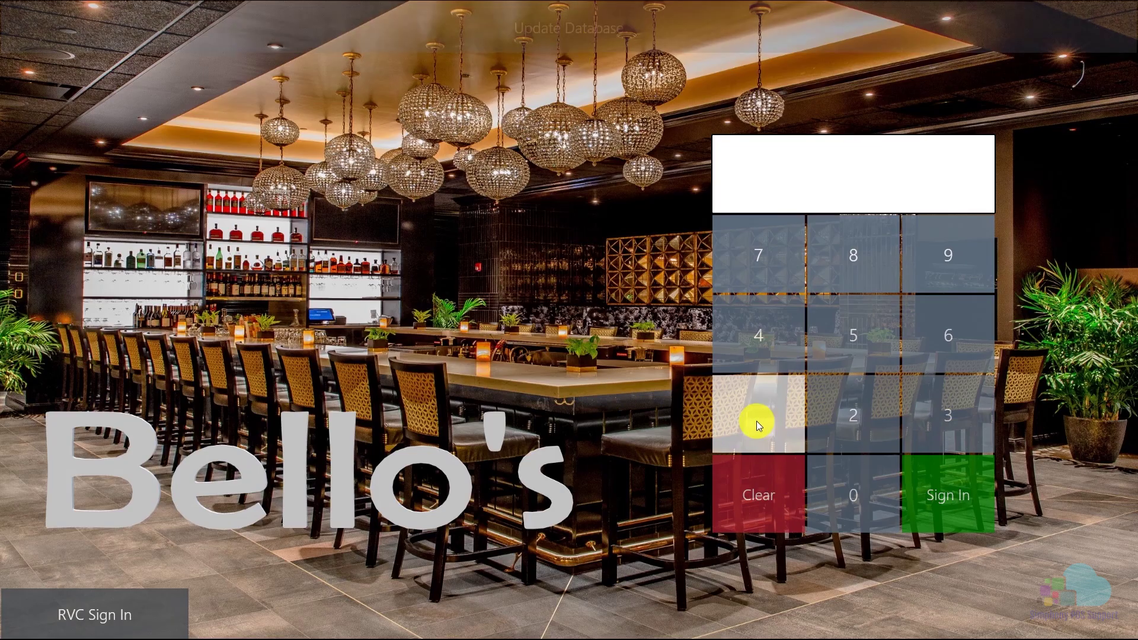
{"action": "left_click", "coordinate": [944, 483]}
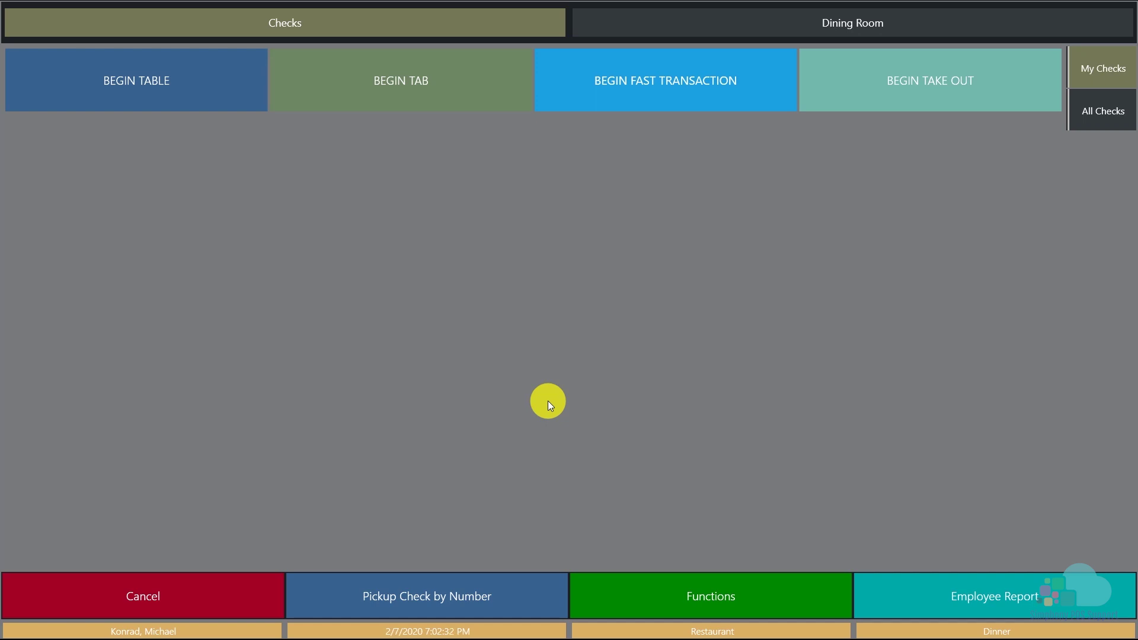
Test a fast transaction for 1 guest with the Ahi Tuna appetizer, check its totals, and cancel the check.
{"action": "left_click", "coordinate": [614, 100]}
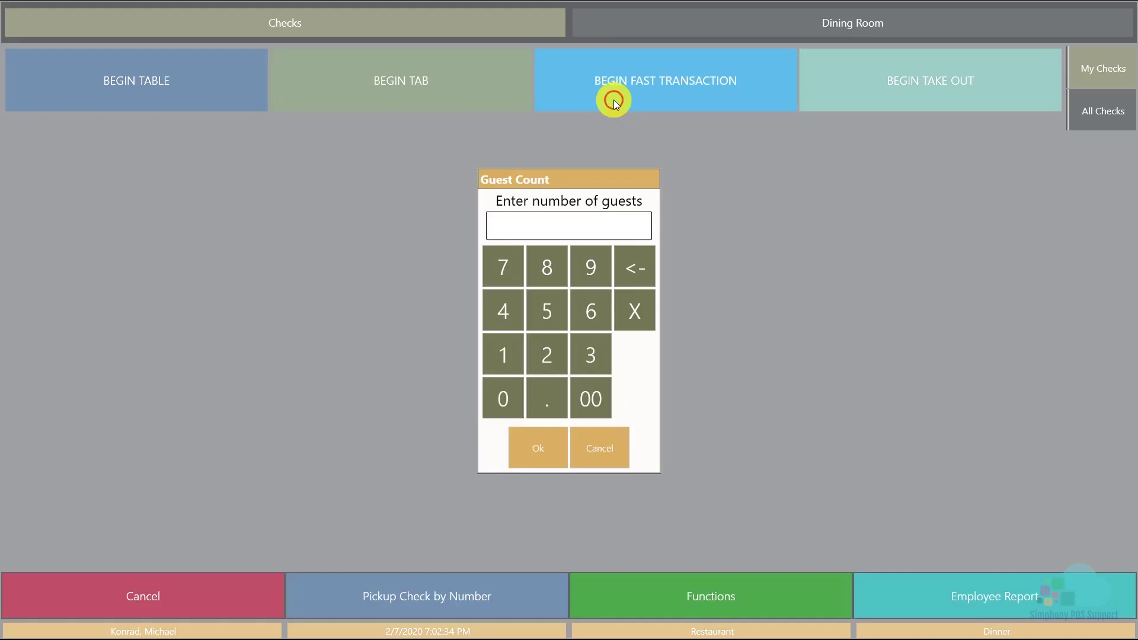
{"action": "left_click", "coordinate": [525, 354]}
{"action": "left_click", "coordinate": [536, 442]}
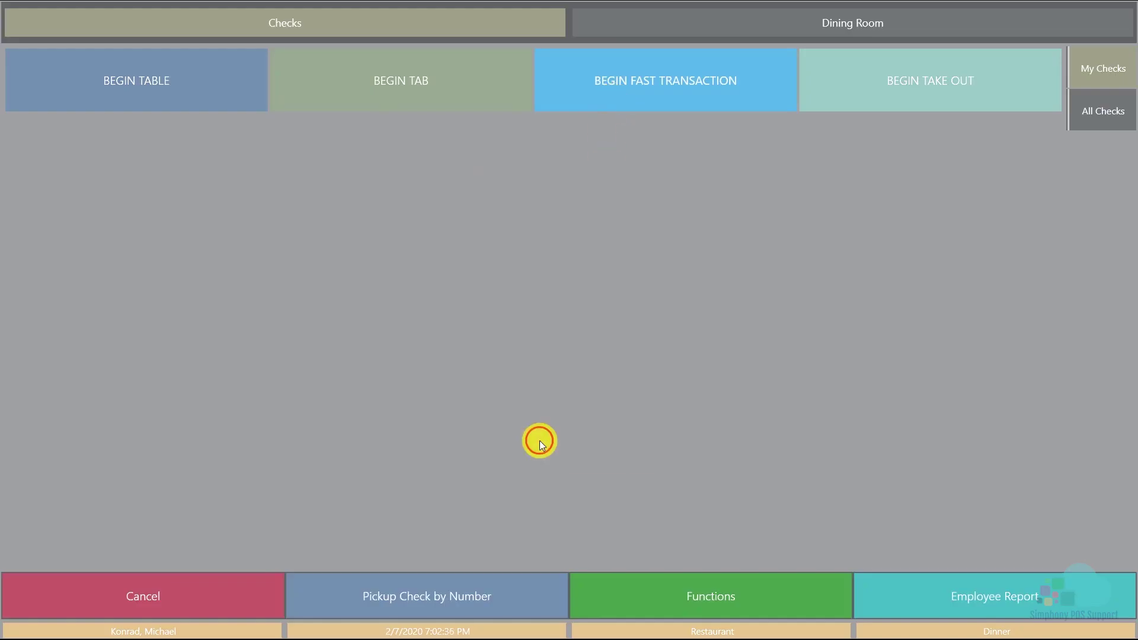
{"action": "left_click", "coordinate": [308, 130]}
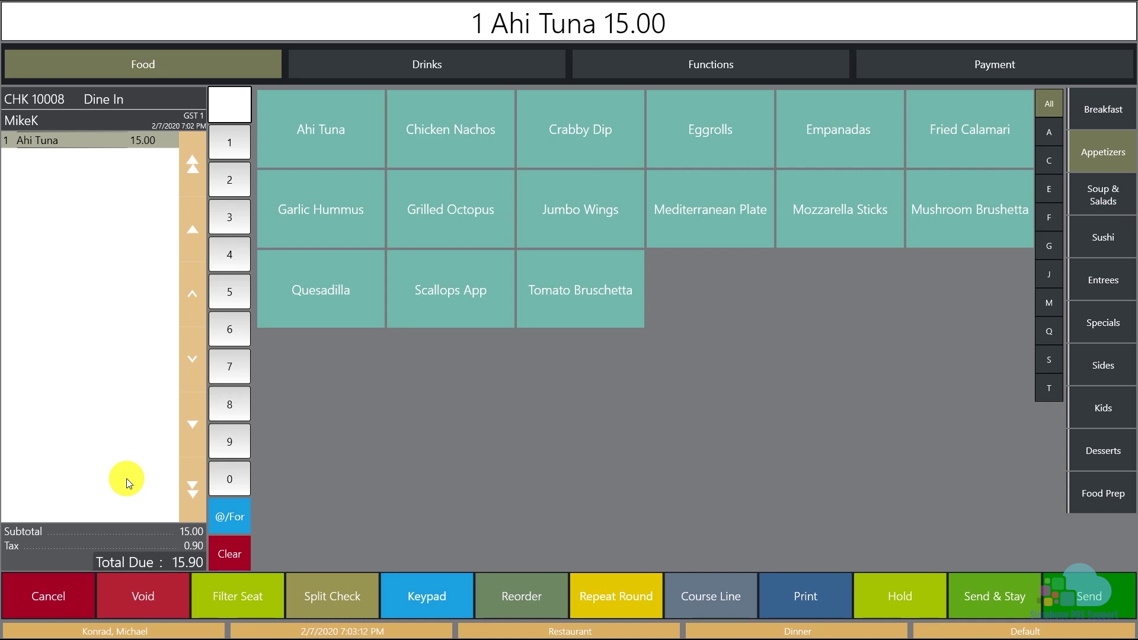
{"action": "left_click", "coordinate": [65, 590]}
{"action": "left_click", "coordinate": [511, 344]}
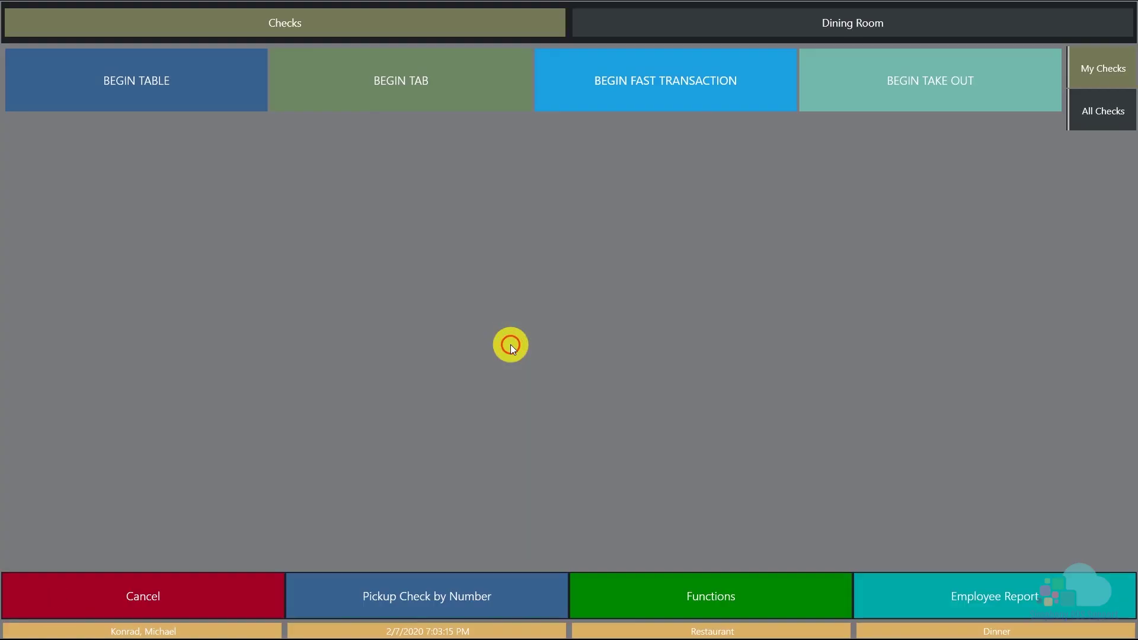
Begin a fast transaction for 6 guests and order the Ahi Tuna appetizer.
{"action": "left_click", "coordinate": [676, 85]}
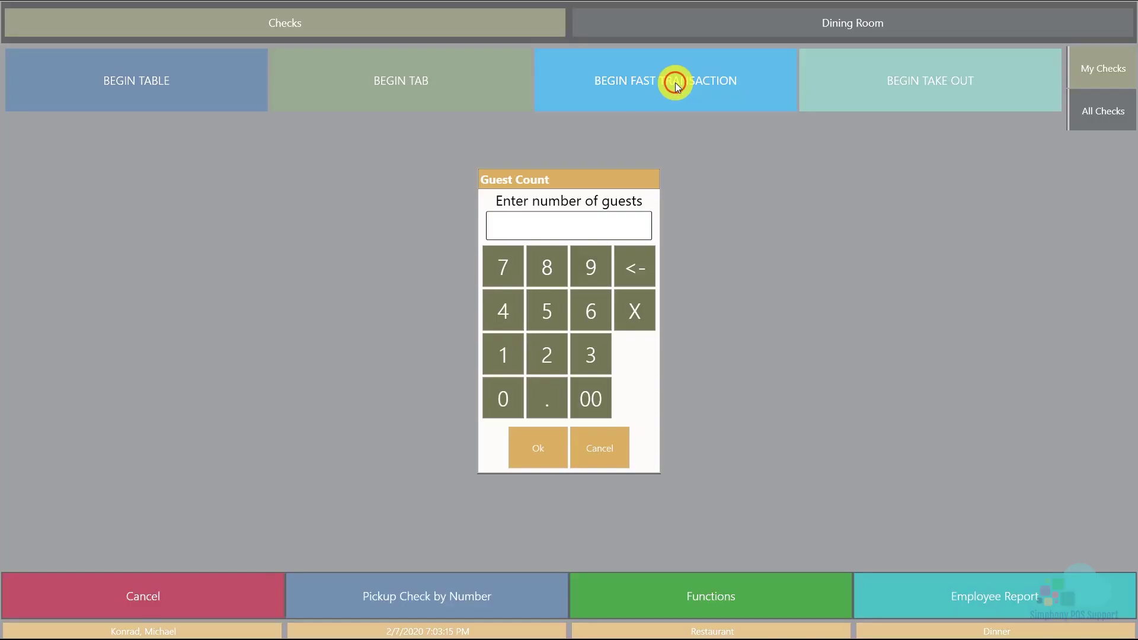
{"action": "left_click", "coordinate": [588, 319]}
{"action": "left_click", "coordinate": [539, 446]}
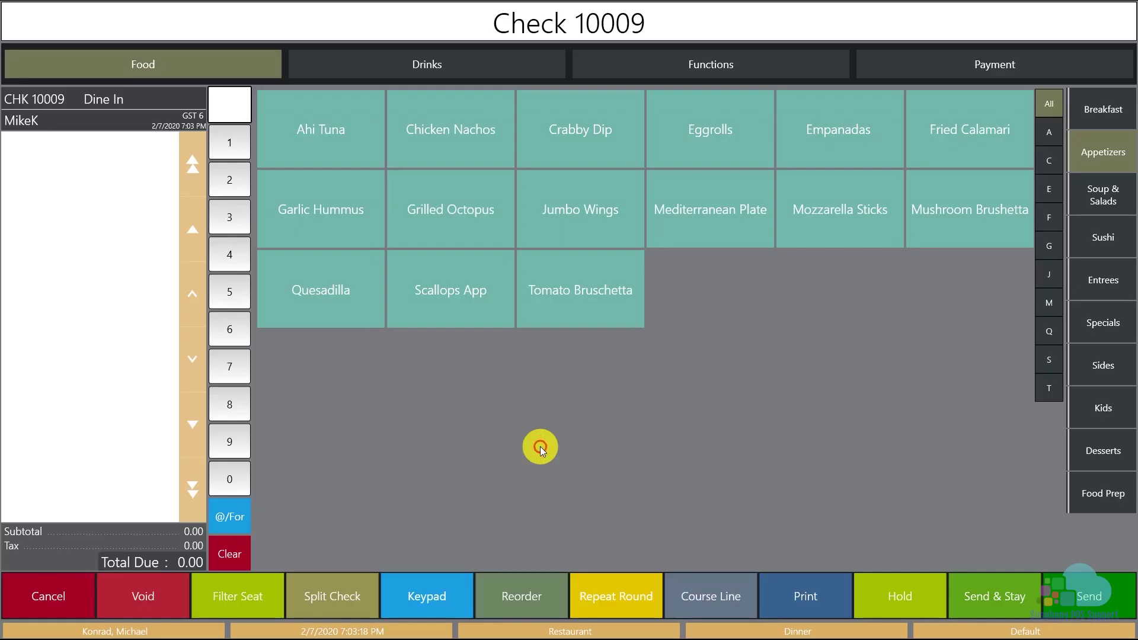
{"action": "left_click", "coordinate": [311, 126]}
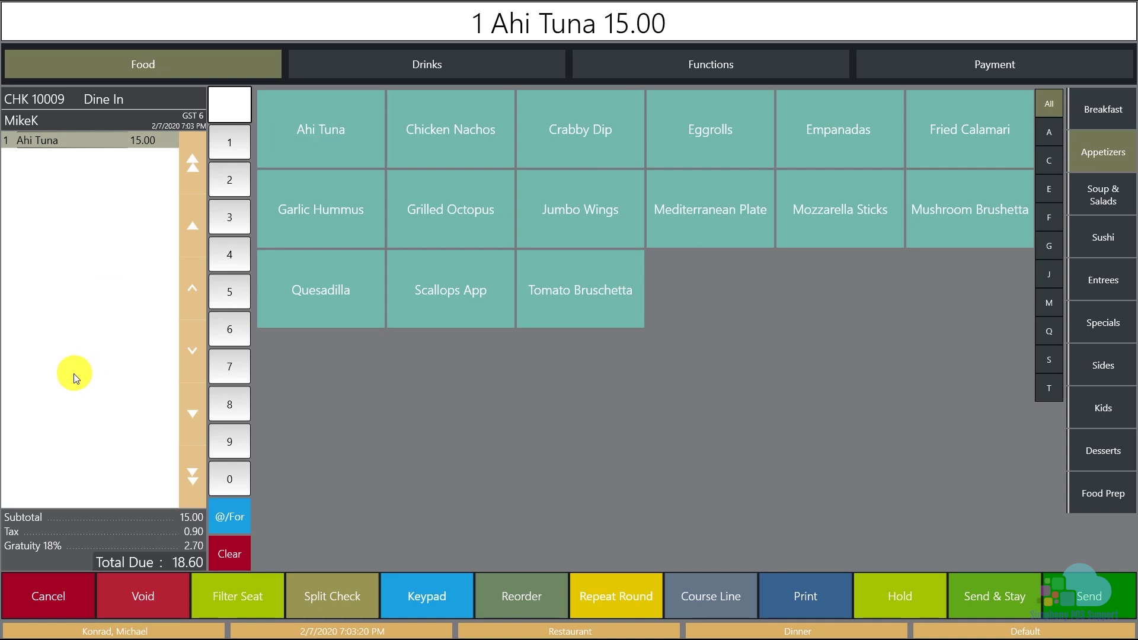
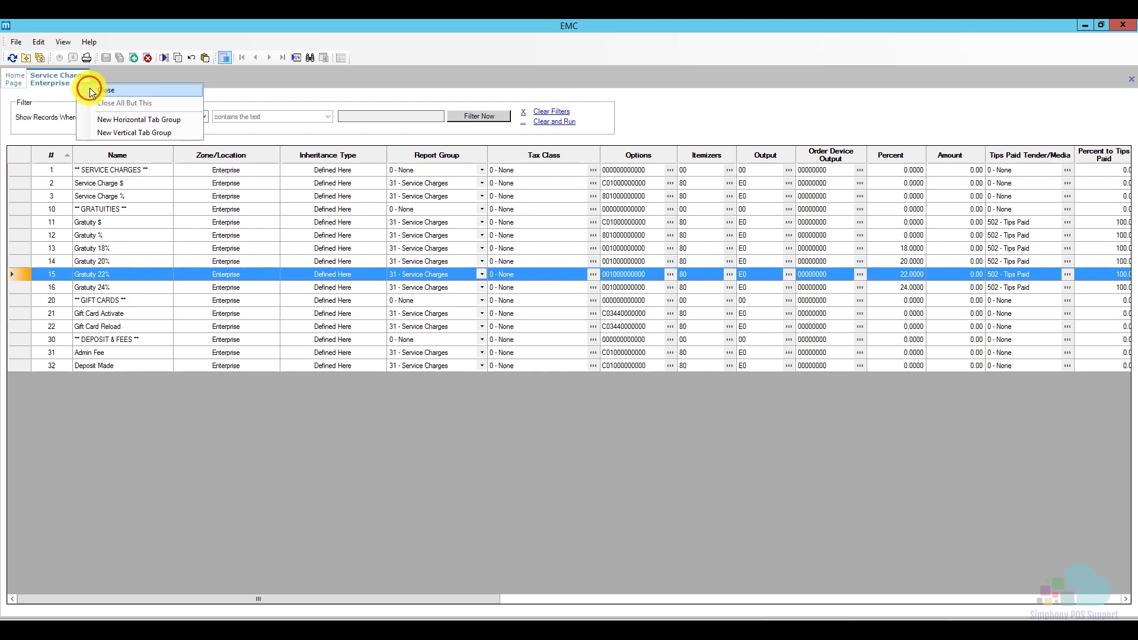
In EMC, close the Service Charges module and create an override of the Tender Parameters for the Restaurant revenue center.
{"action": "left_click", "coordinate": [89, 90]}
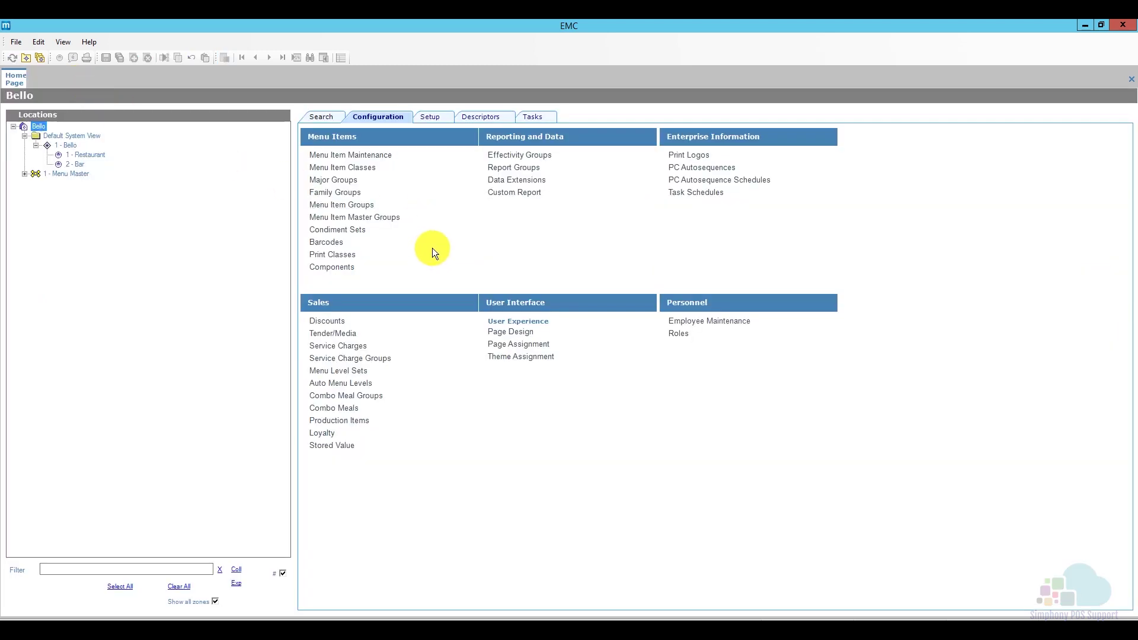
{"action": "left_click", "coordinate": [96, 155]}
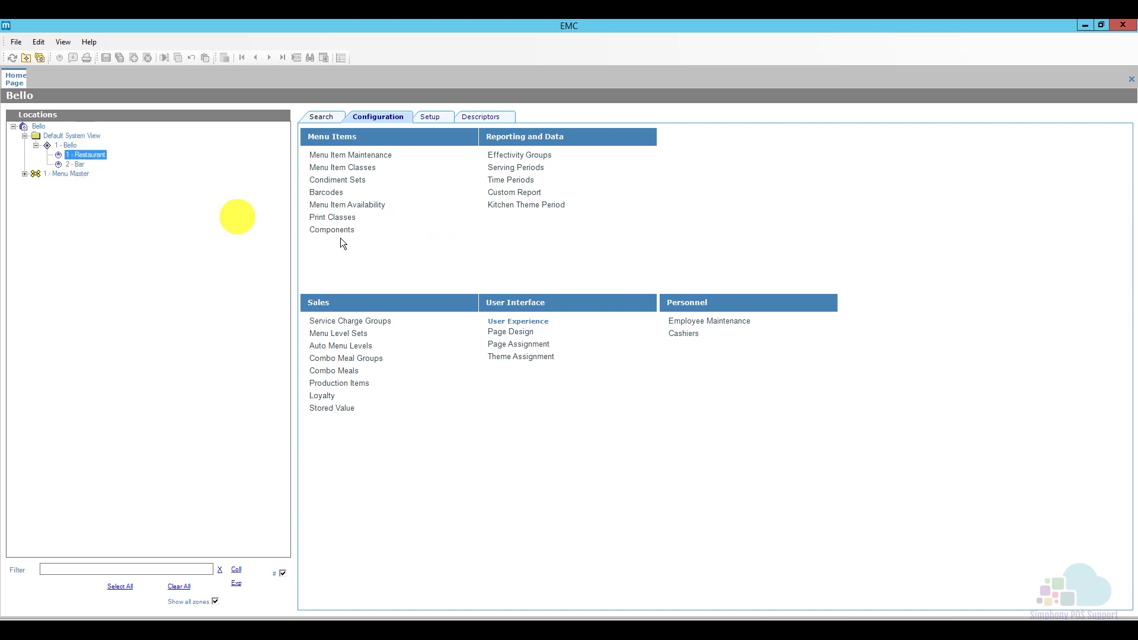
{"action": "left_click", "coordinate": [429, 119]}
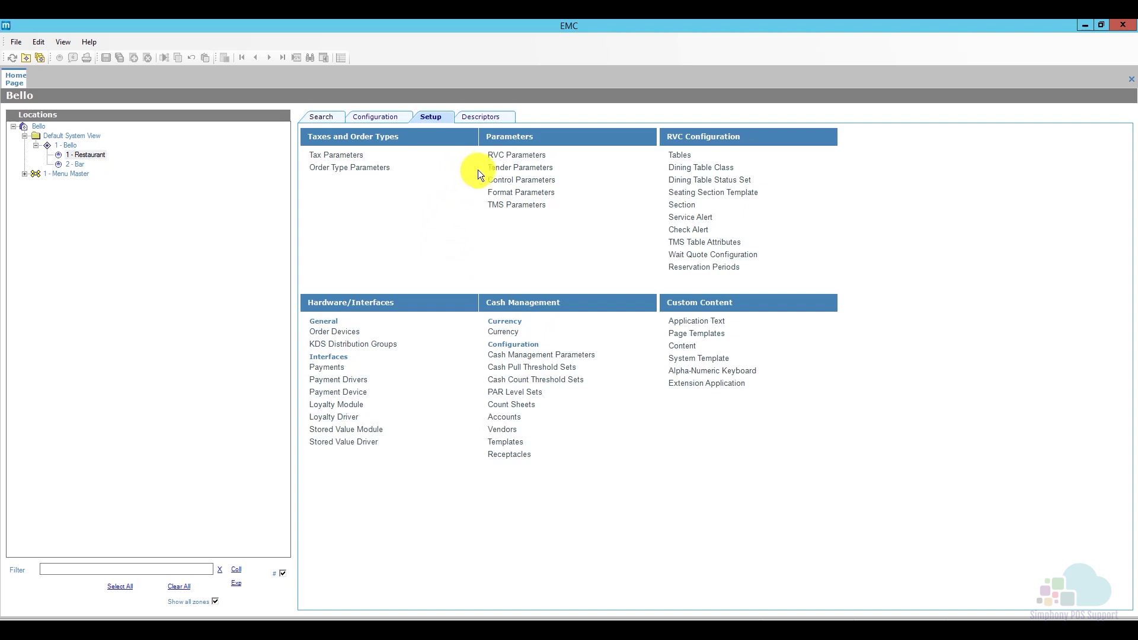
{"action": "left_click", "coordinate": [511, 171]}
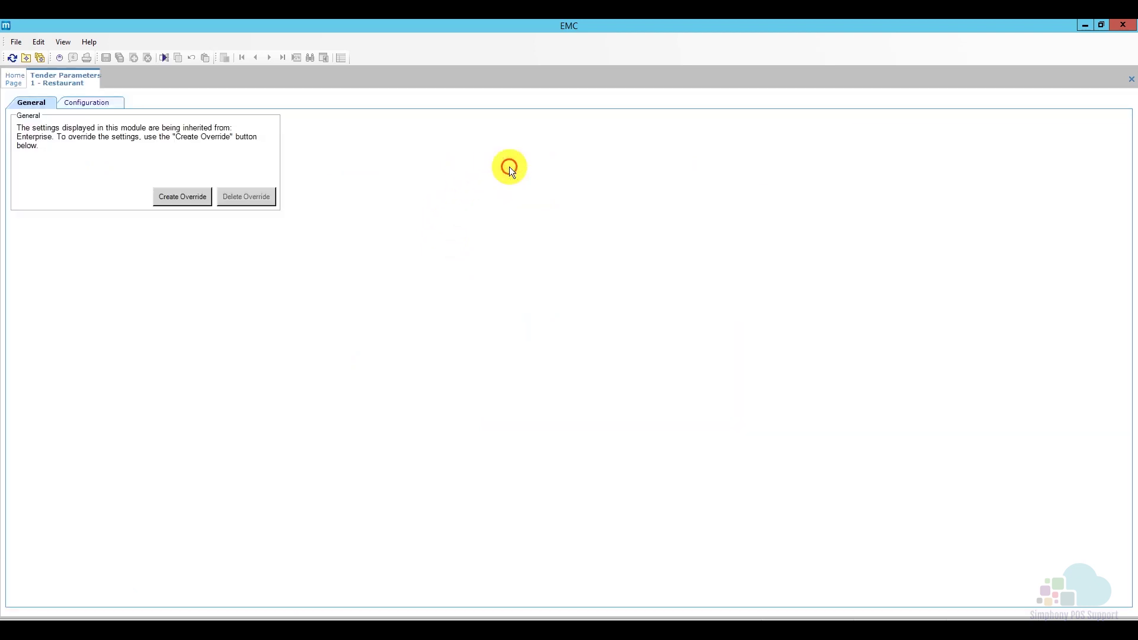
{"action": "left_click", "coordinate": [109, 108]}
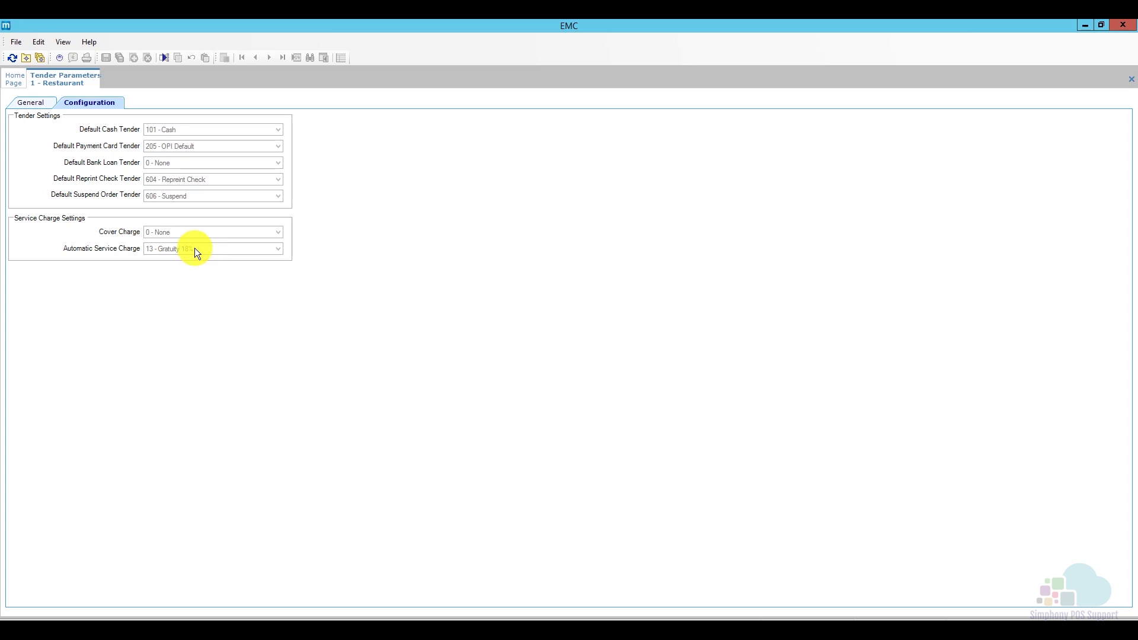
{"action": "left_click", "coordinate": [36, 105]}
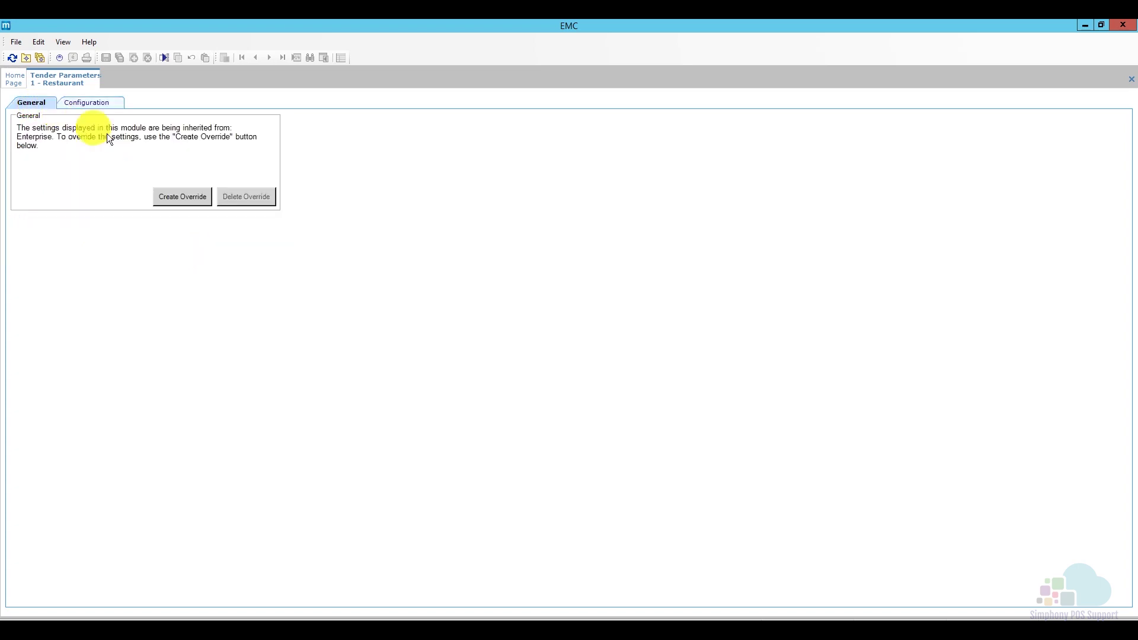
{"action": "left_click", "coordinate": [183, 197]}
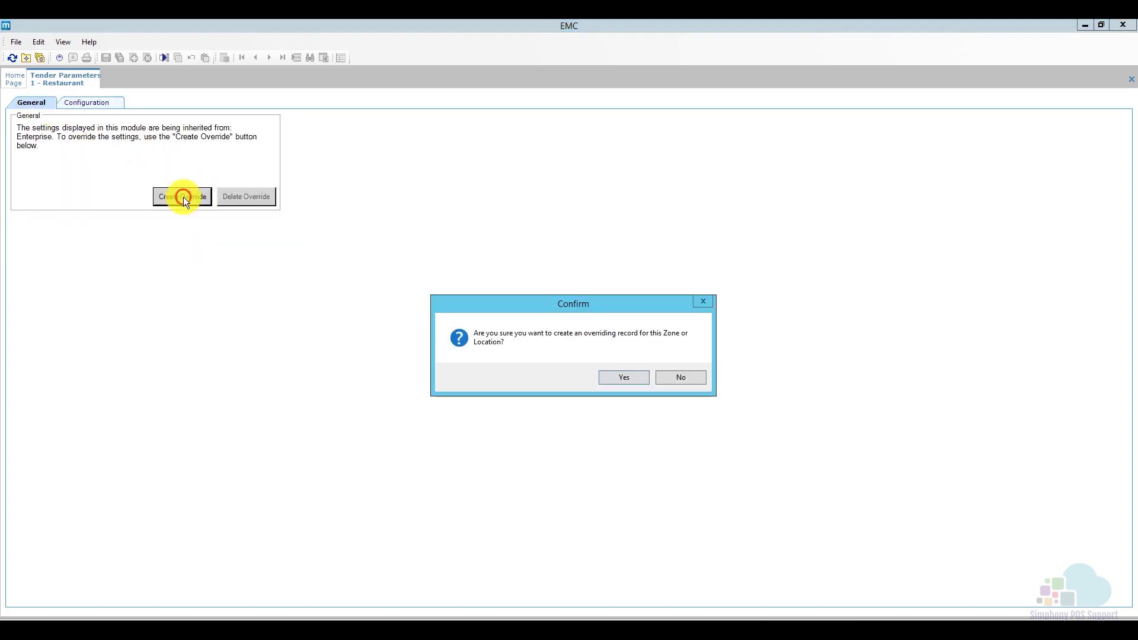
{"action": "left_click", "coordinate": [620, 378]}
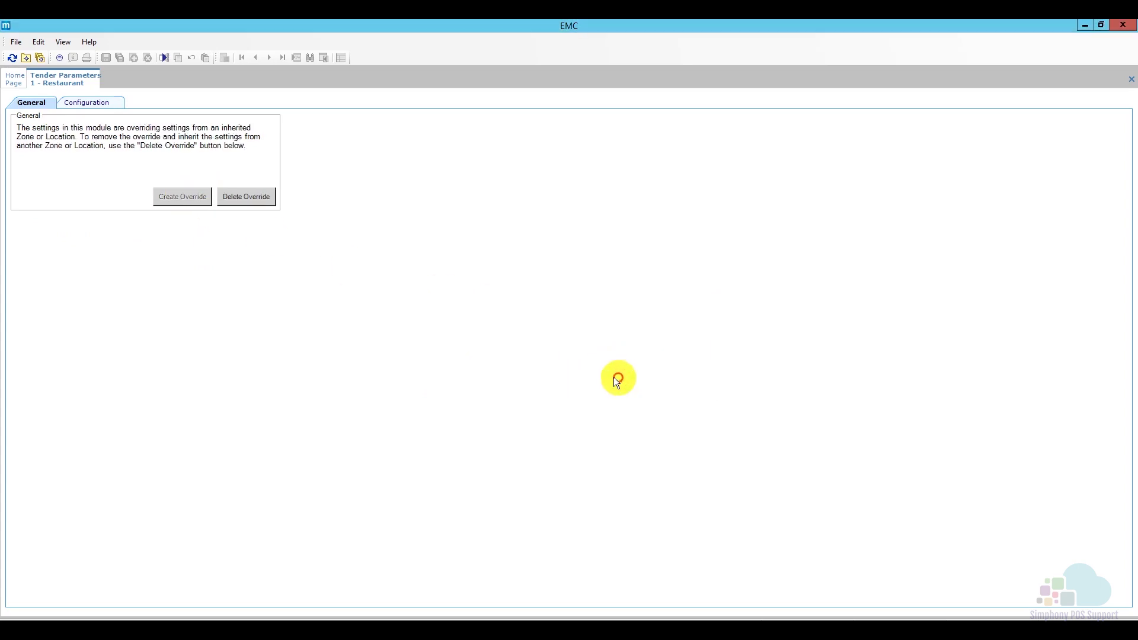
Set the Restaurant's Automatic Service Charge to 16 - Gratuity 24%, save, and close the Tender Parameters.
{"action": "left_click", "coordinate": [105, 104]}
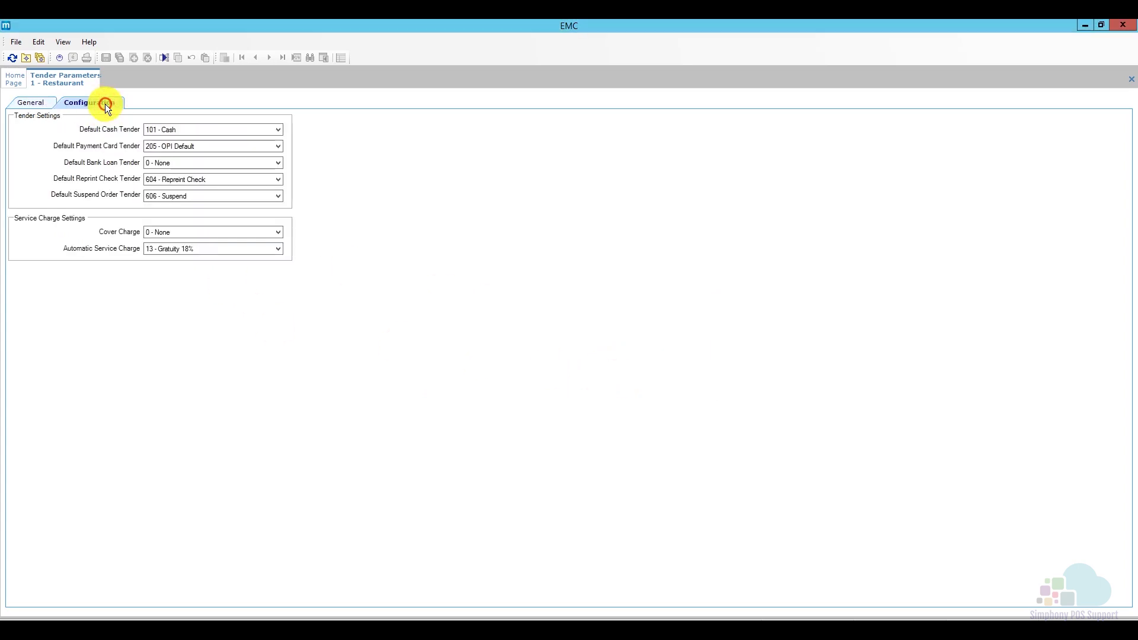
{"action": "left_click", "coordinate": [209, 250]}
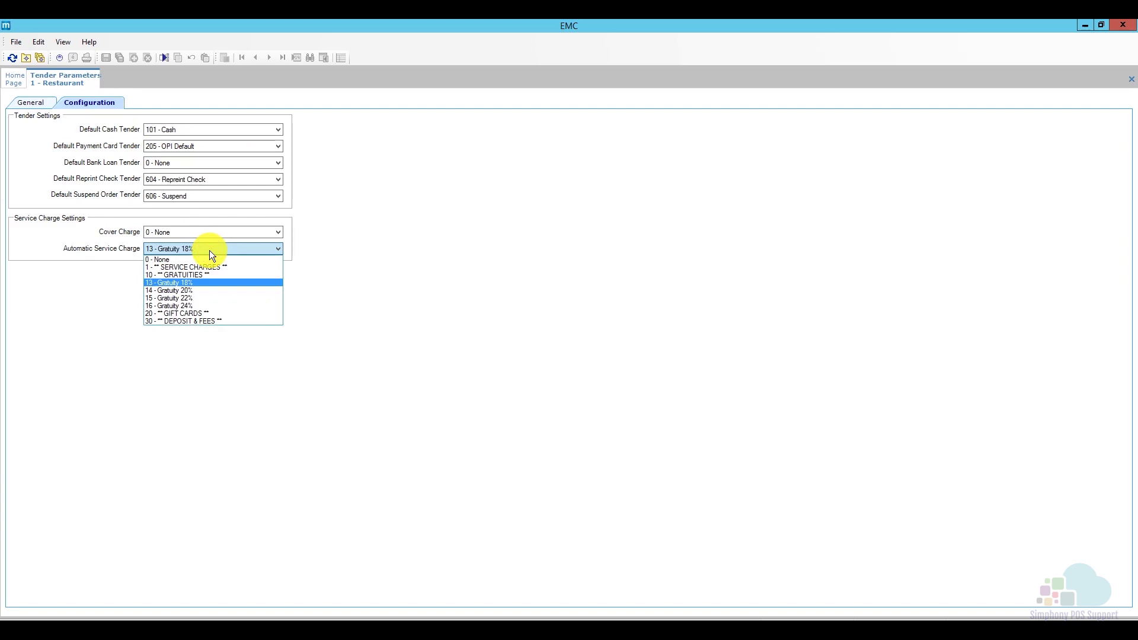
{"action": "left_click", "coordinate": [223, 308]}
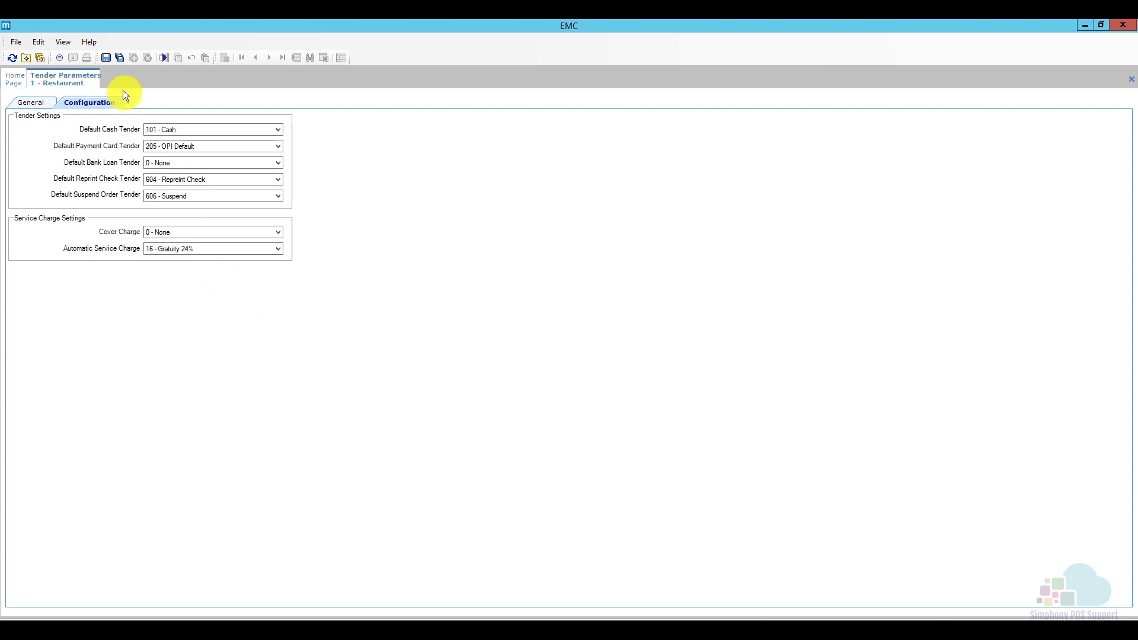
{"action": "right_click", "coordinate": [83, 76]}
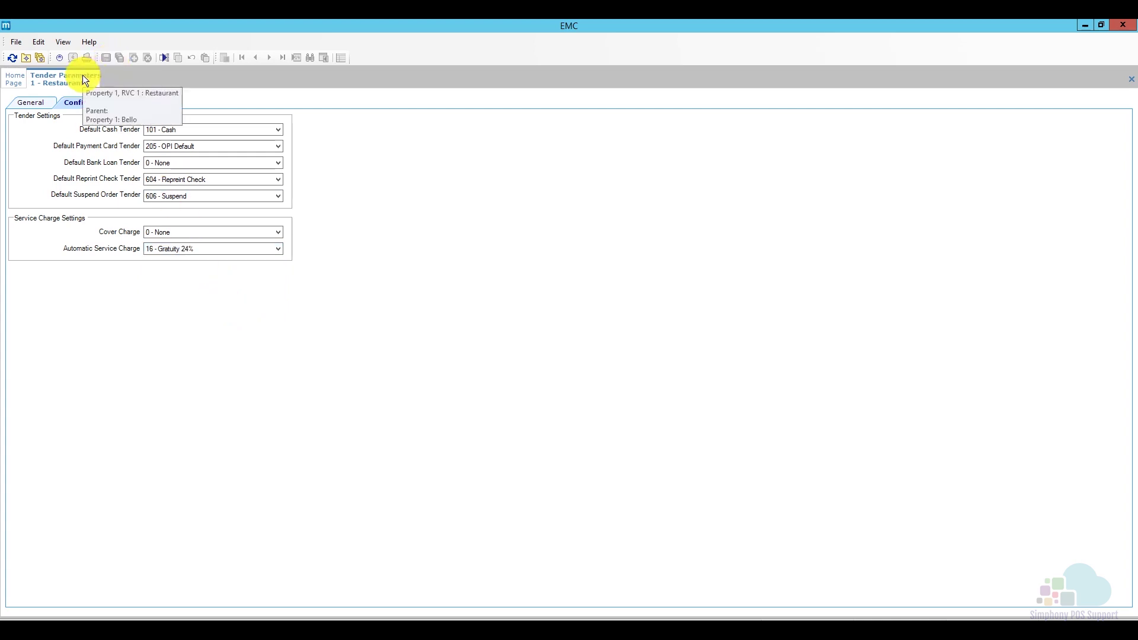
{"action": "left_click", "coordinate": [96, 83]}
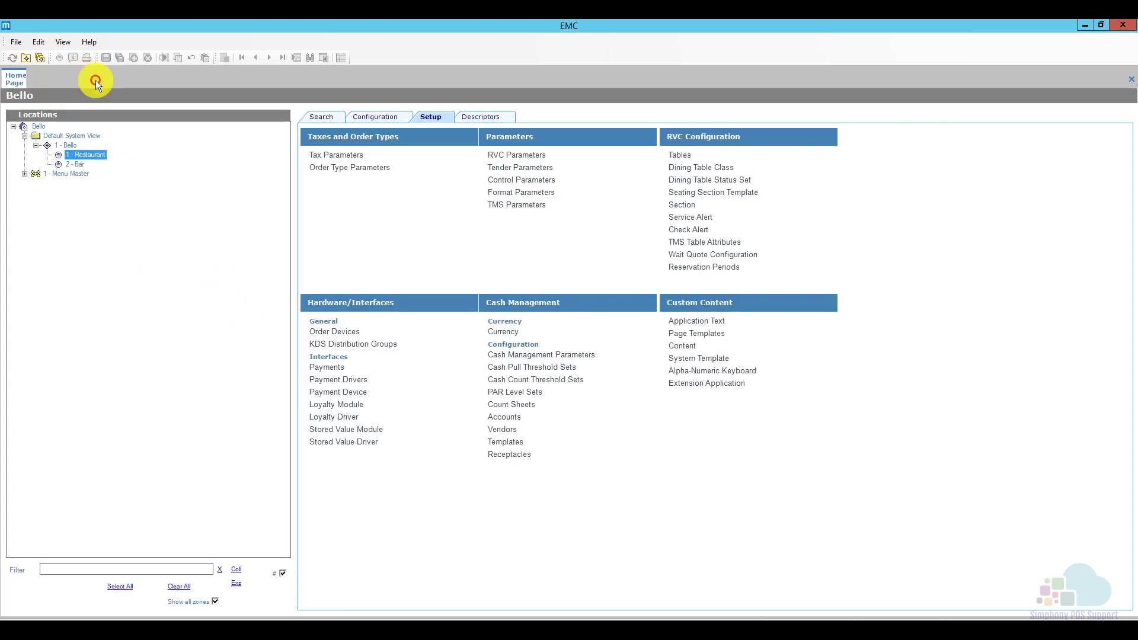
Set # Of Guests Before Auto Service Charge to 0 in the Restaurant's general RVC Parameters.
{"action": "left_click", "coordinate": [502, 156]}
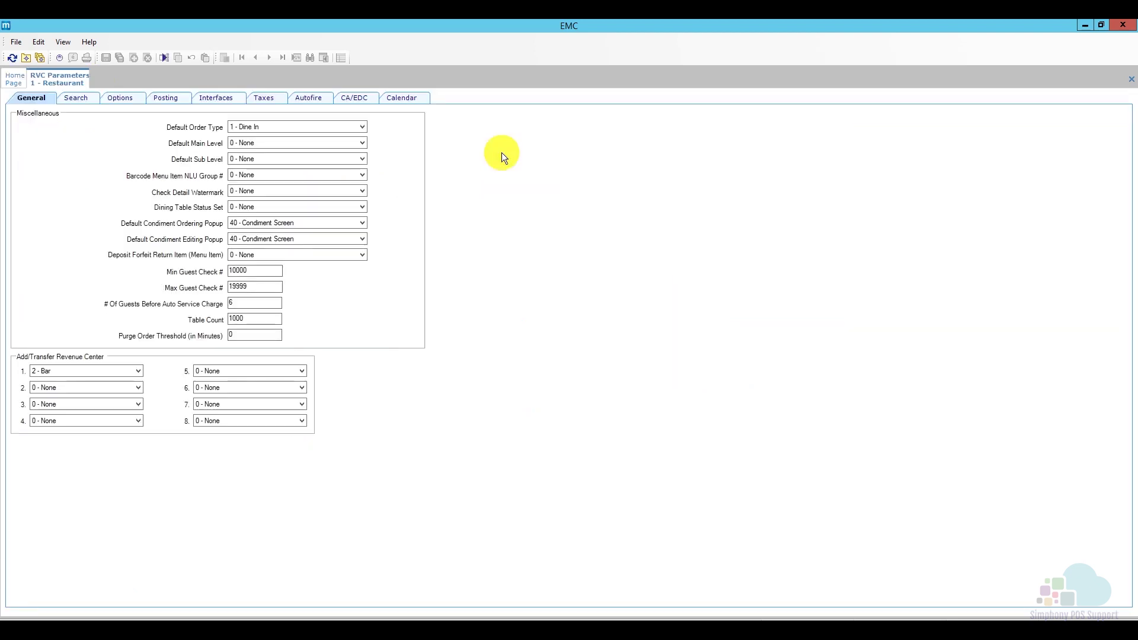
{"action": "left_click_drag", "start_coordinate": [252, 303], "coordinate": [212, 305]}
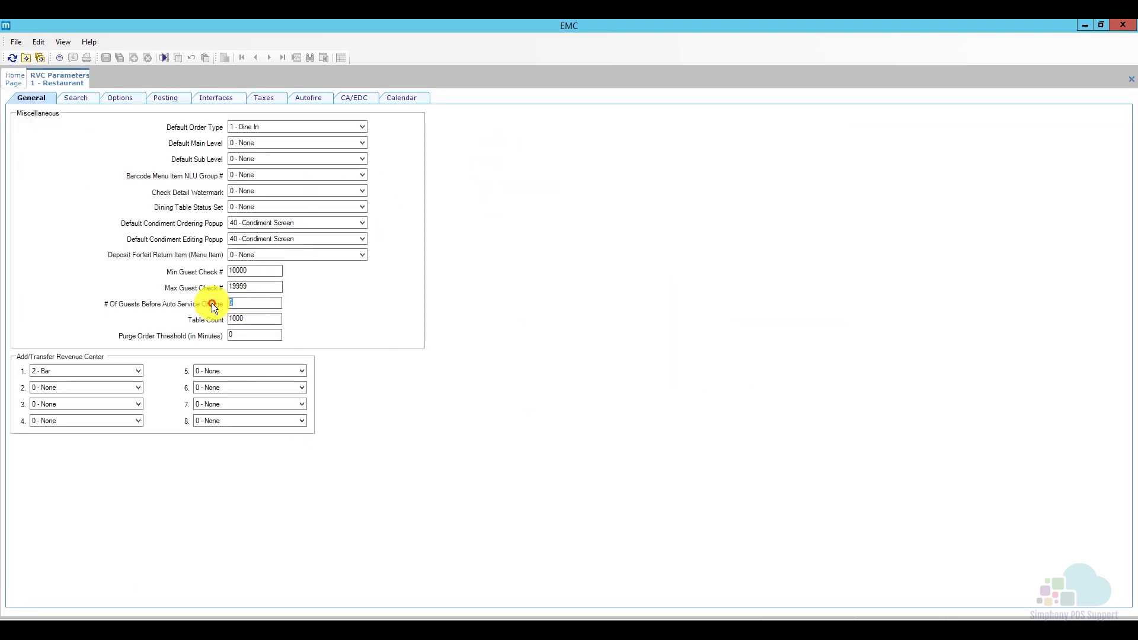
{"action": "type", "text": "0"}
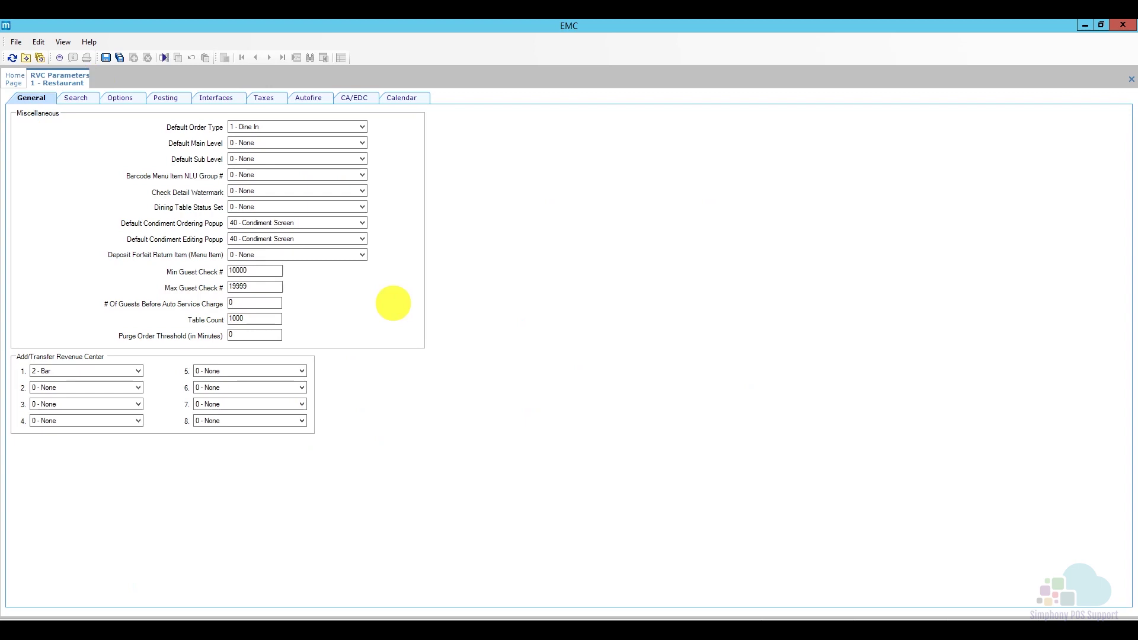
Disable option 10 - Auto Service Charge Defaults to Off, save, and close the RVC Parameters.
{"action": "left_click", "coordinate": [122, 100]}
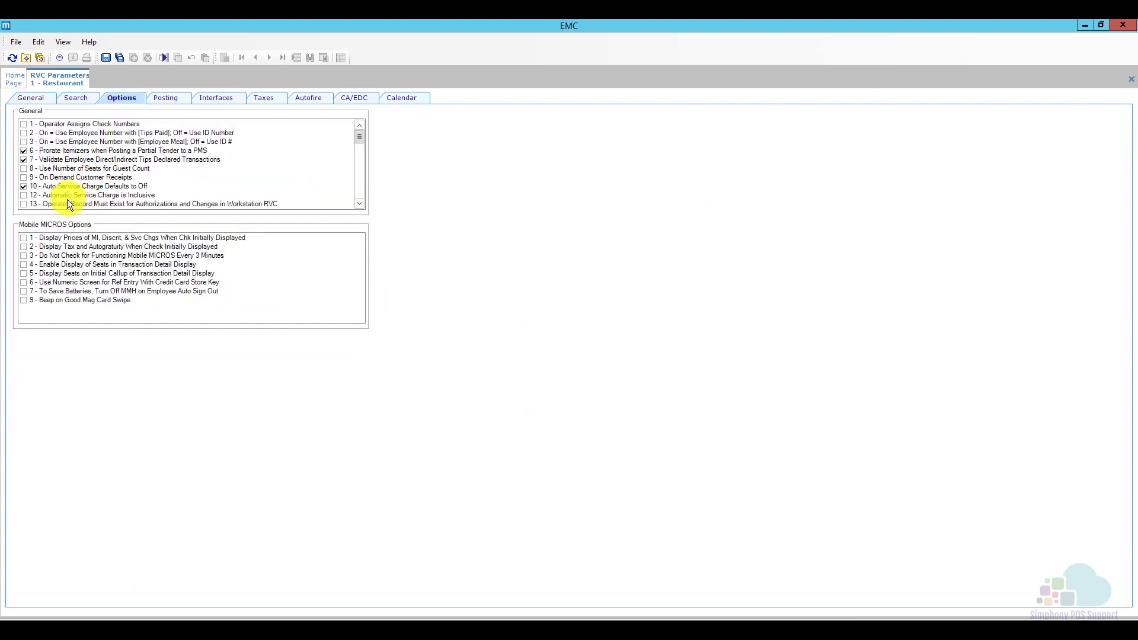
{"action": "left_click", "coordinate": [55, 187]}
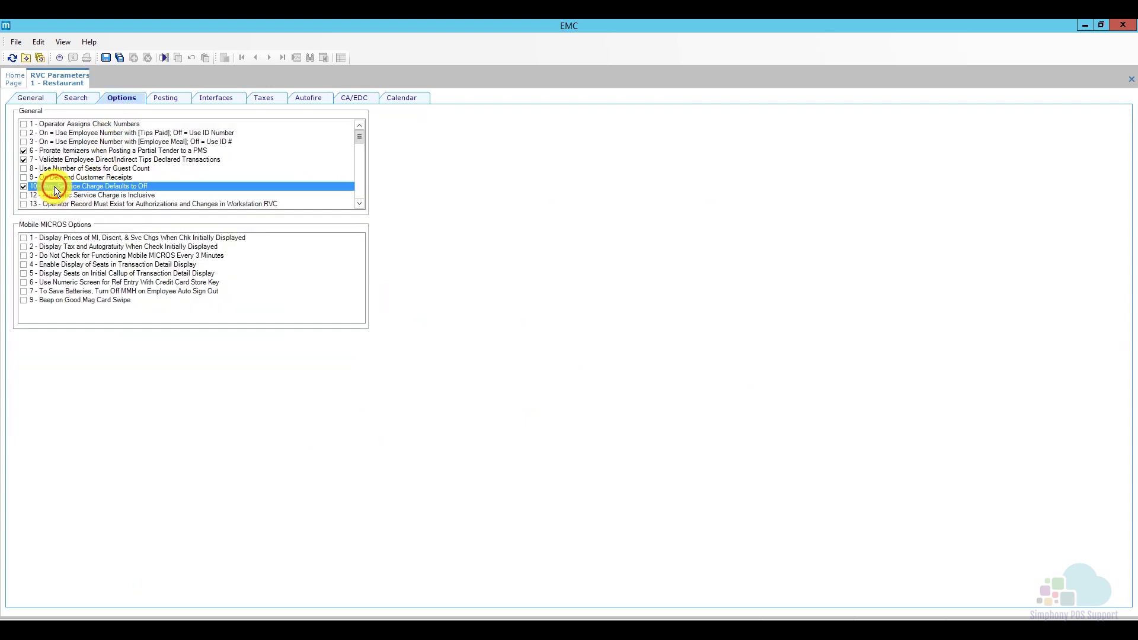
{"action": "right_click", "coordinate": [80, 75]}
{"action": "left_click", "coordinate": [94, 80]}
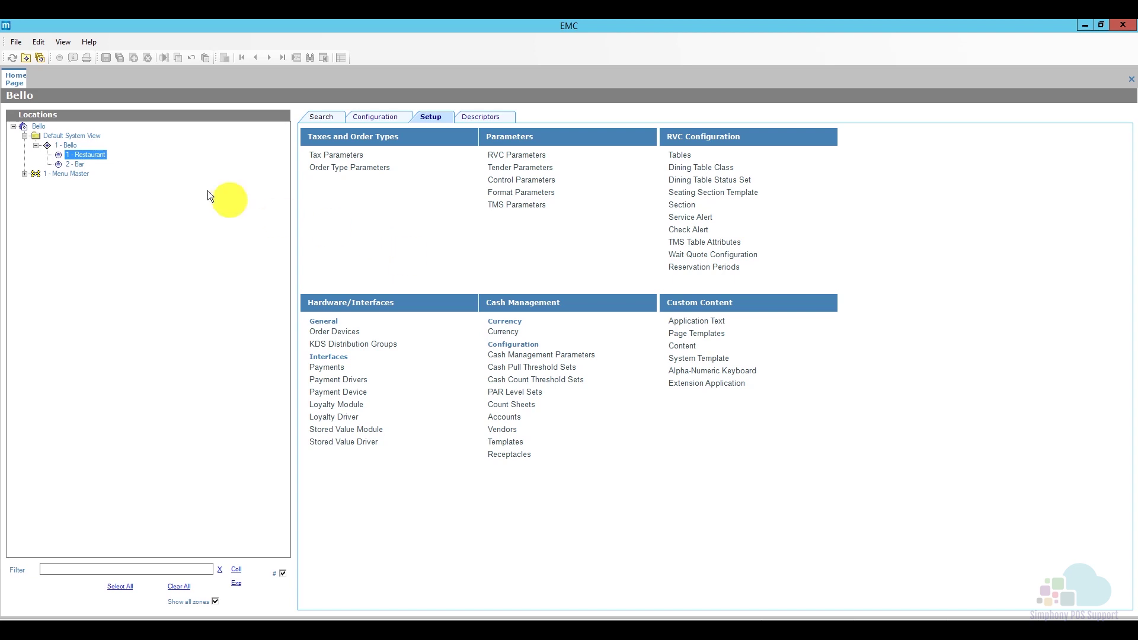
Open Menu Item Maintenance at the enterprise level and list all menu item master records.
{"action": "left_click", "coordinate": [37, 126]}
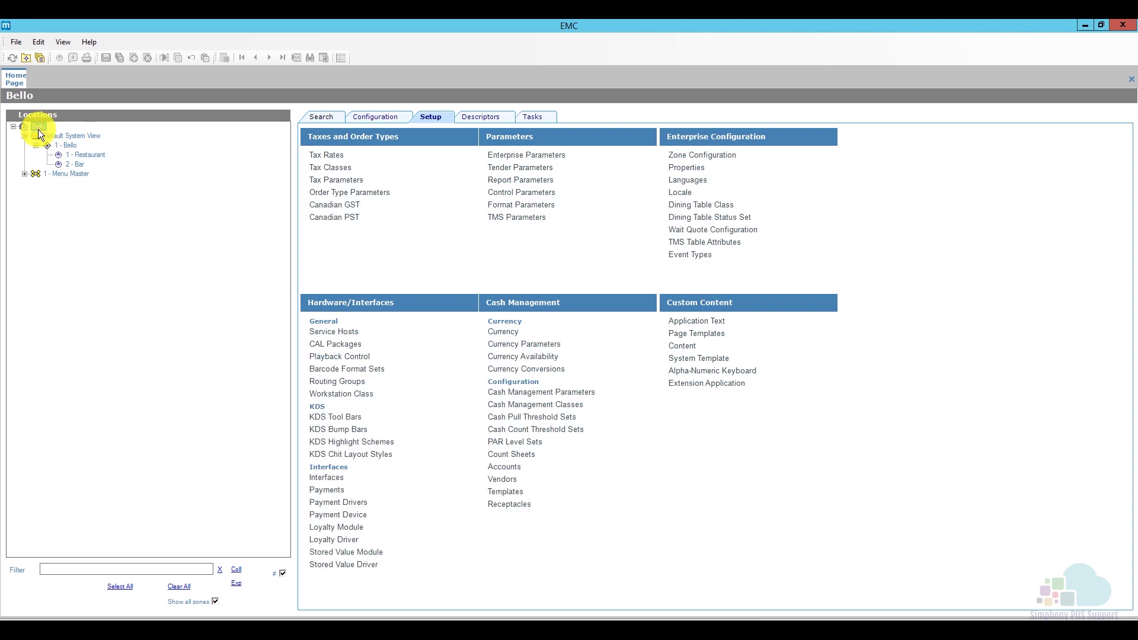
{"action": "left_click", "coordinate": [381, 117]}
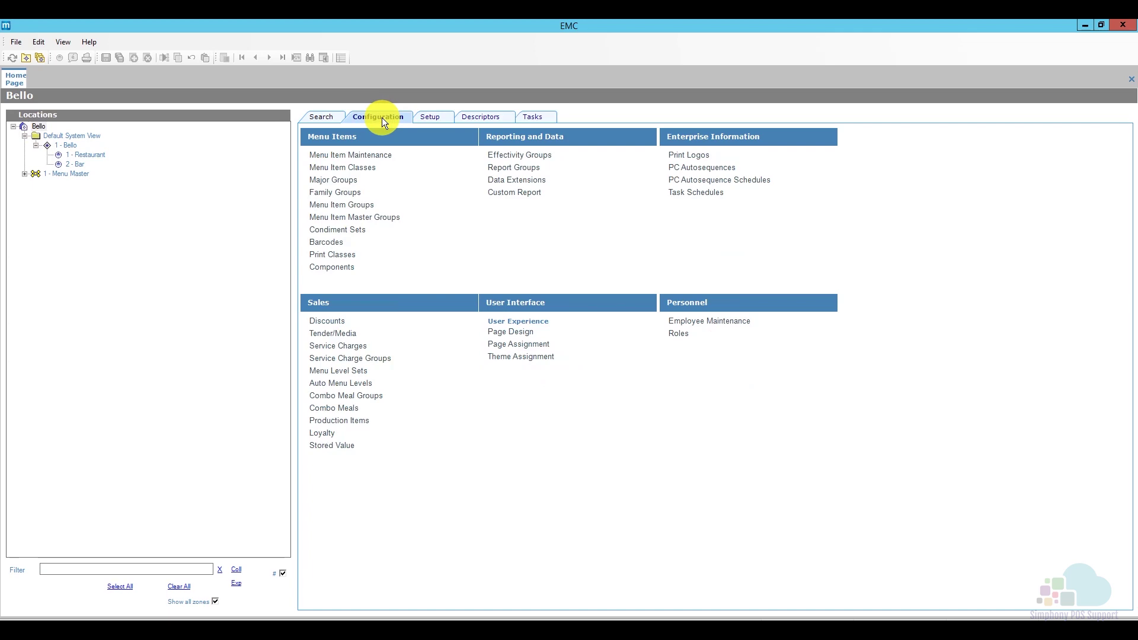
{"action": "left_click", "coordinate": [375, 155]}
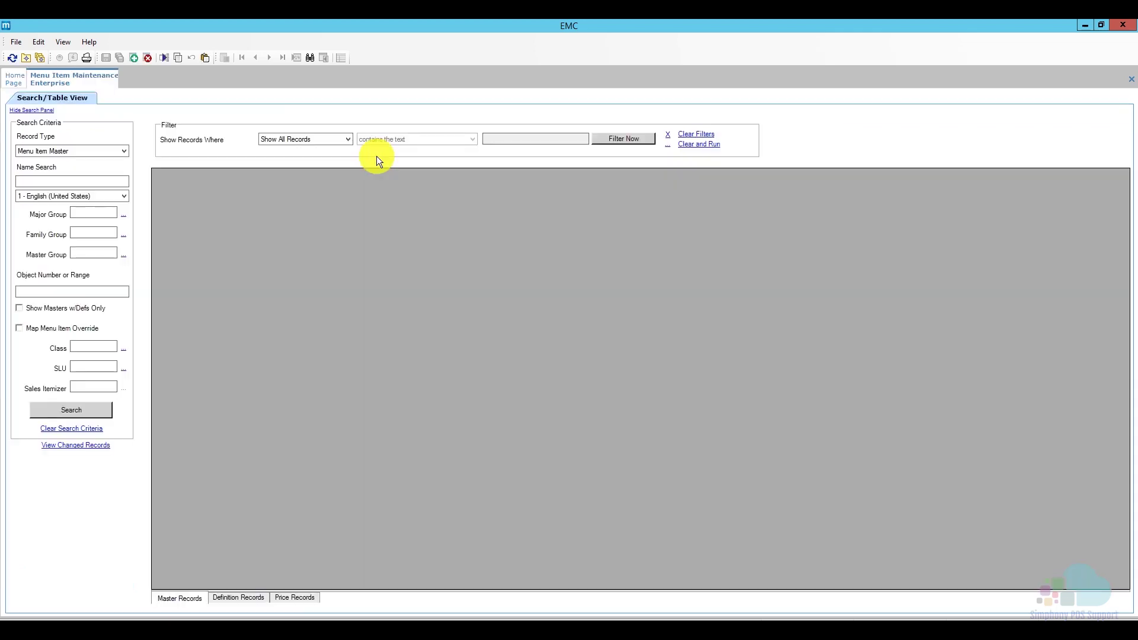
{"action": "left_click", "coordinate": [102, 407]}
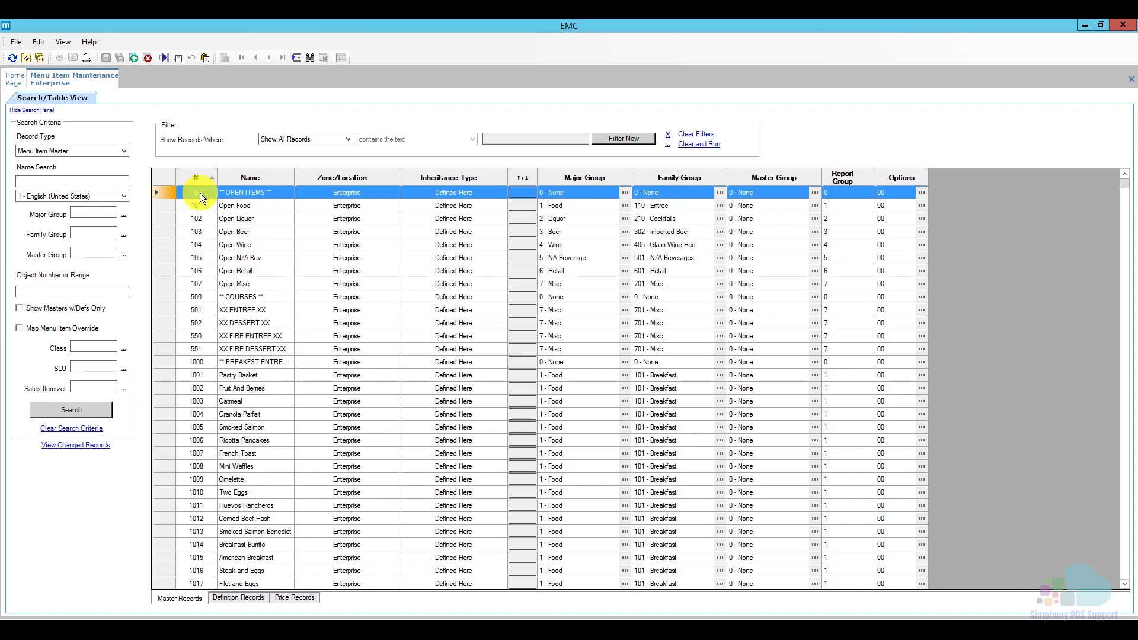
Add a menu item master record named ** FEES ** with record number 200, using 100 - ** OPEN ITEMS ** as the template.
{"action": "left_click", "coordinate": [167, 192]}
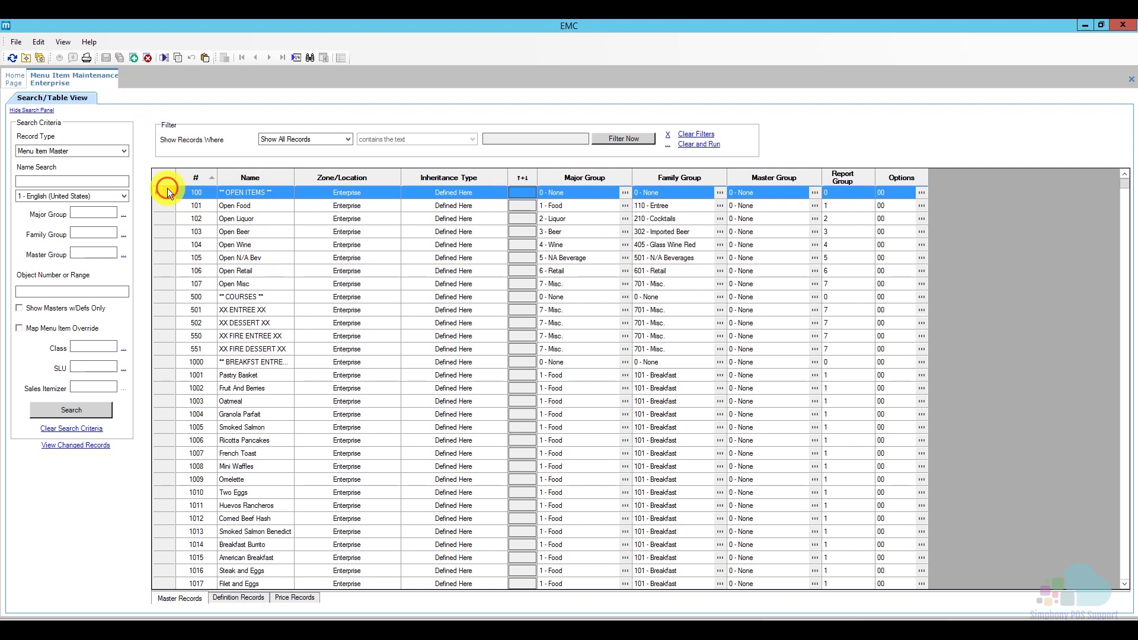
{"action": "left_click", "coordinate": [134, 57]}
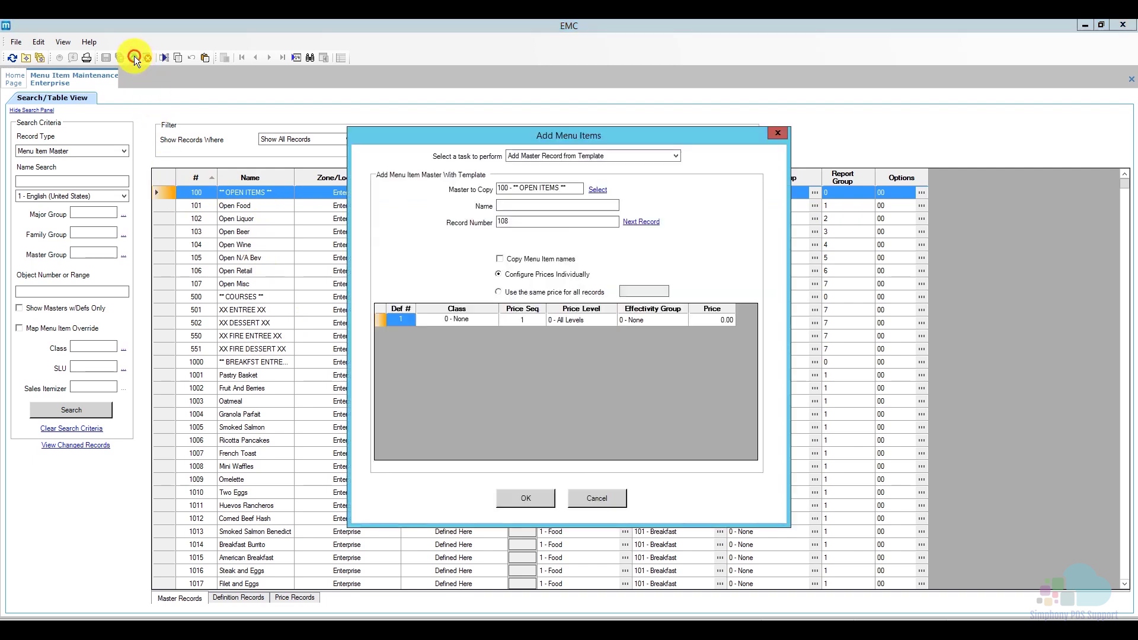
{"action": "left_click", "coordinate": [514, 221]}
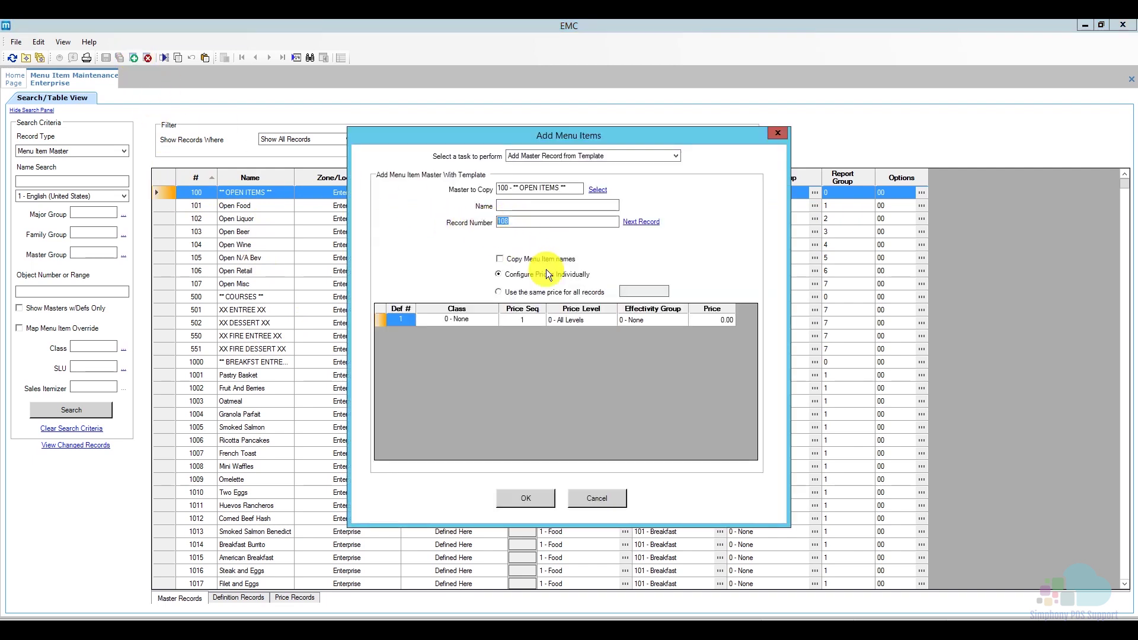
{"action": "type", "text": "200"}
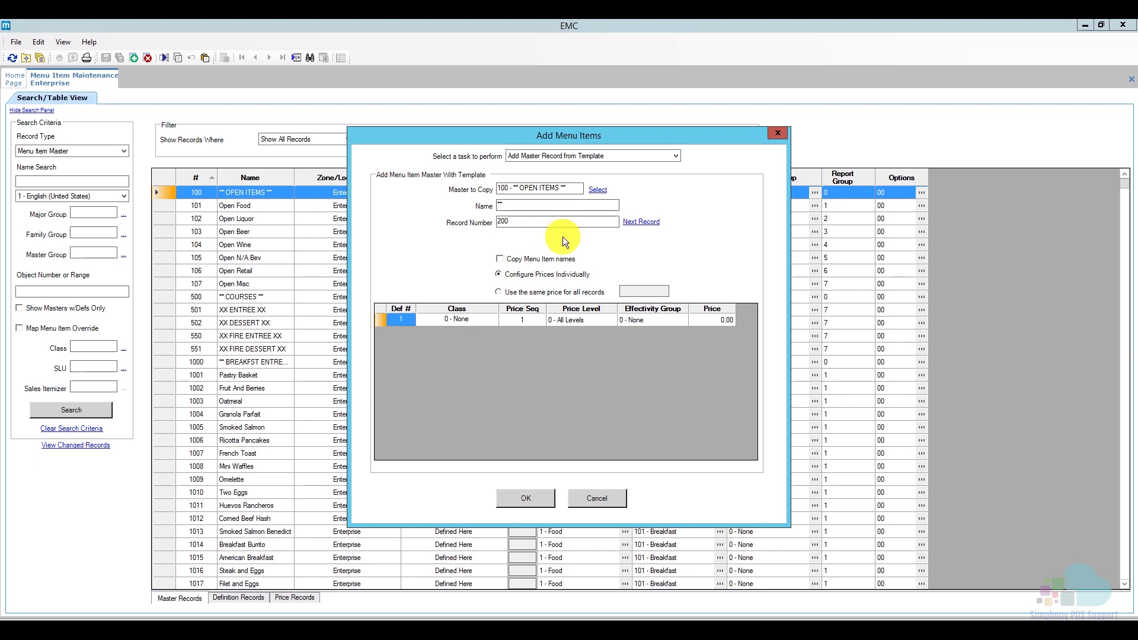
{"action": "type", "text": "FEES **"}
{"action": "left_click", "coordinate": [540, 498]}
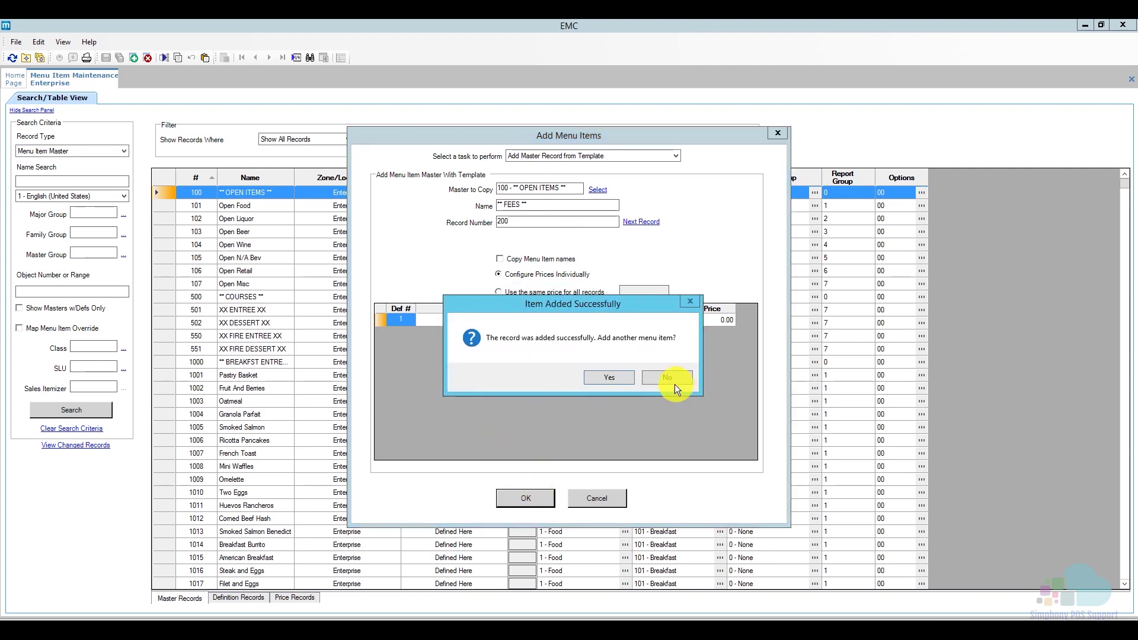
{"action": "left_click", "coordinate": [669, 380]}
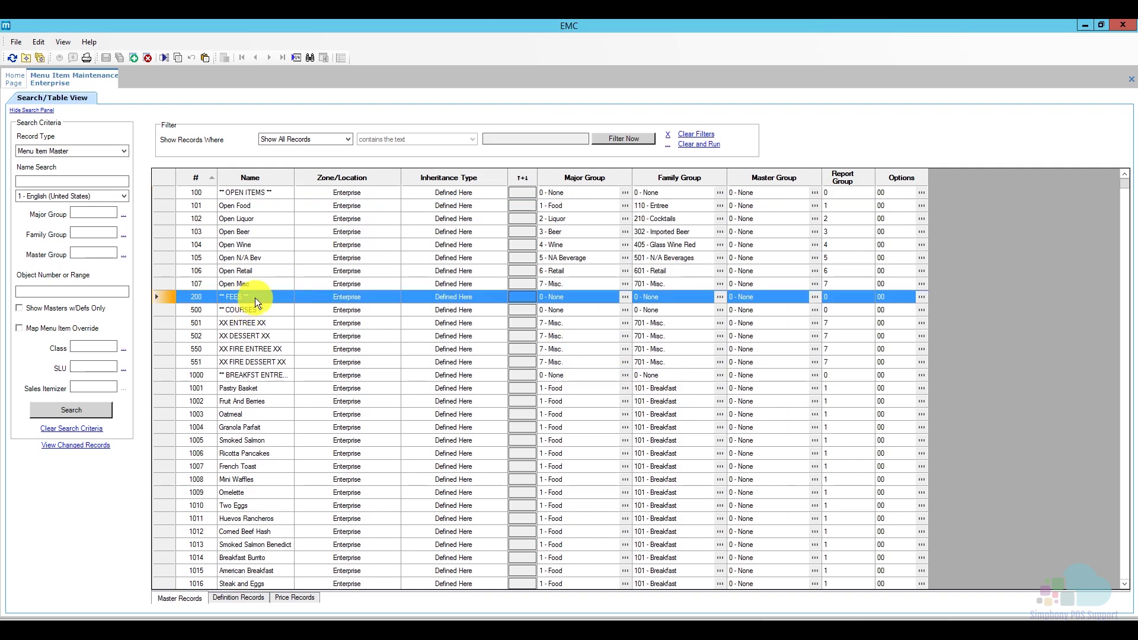
Add a menu item master record named Delivery Fee with record number 201, using 107 - Open Misc as the template.
{"action": "left_click", "coordinate": [198, 284]}
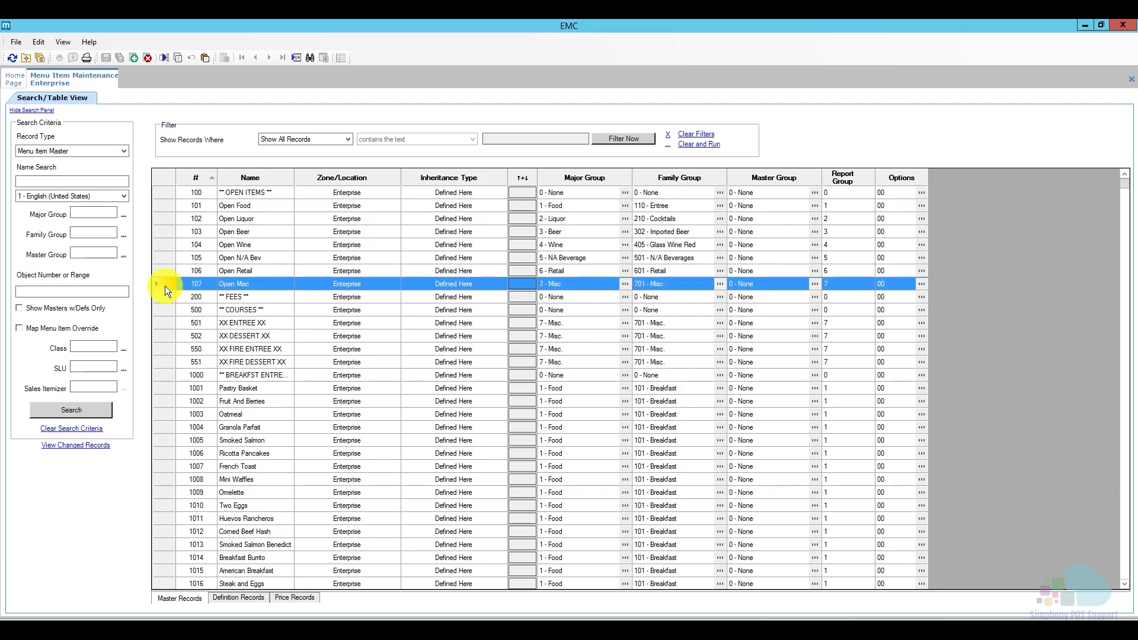
{"action": "left_click", "coordinate": [132, 59]}
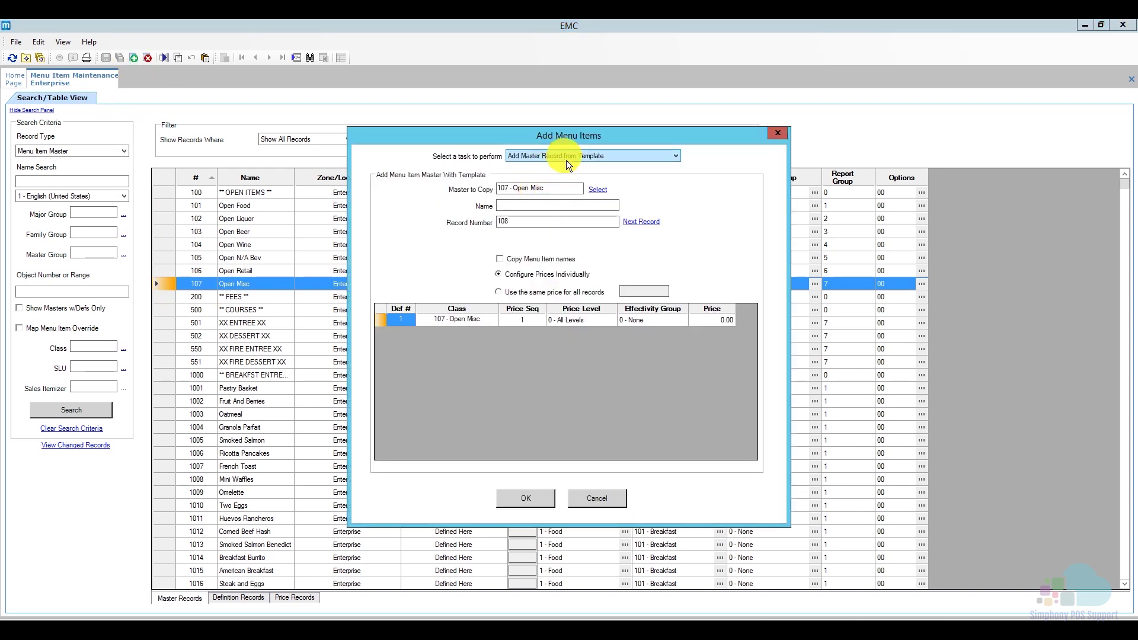
{"action": "left_click", "coordinate": [521, 222]}
{"action": "type", "text": "20"}
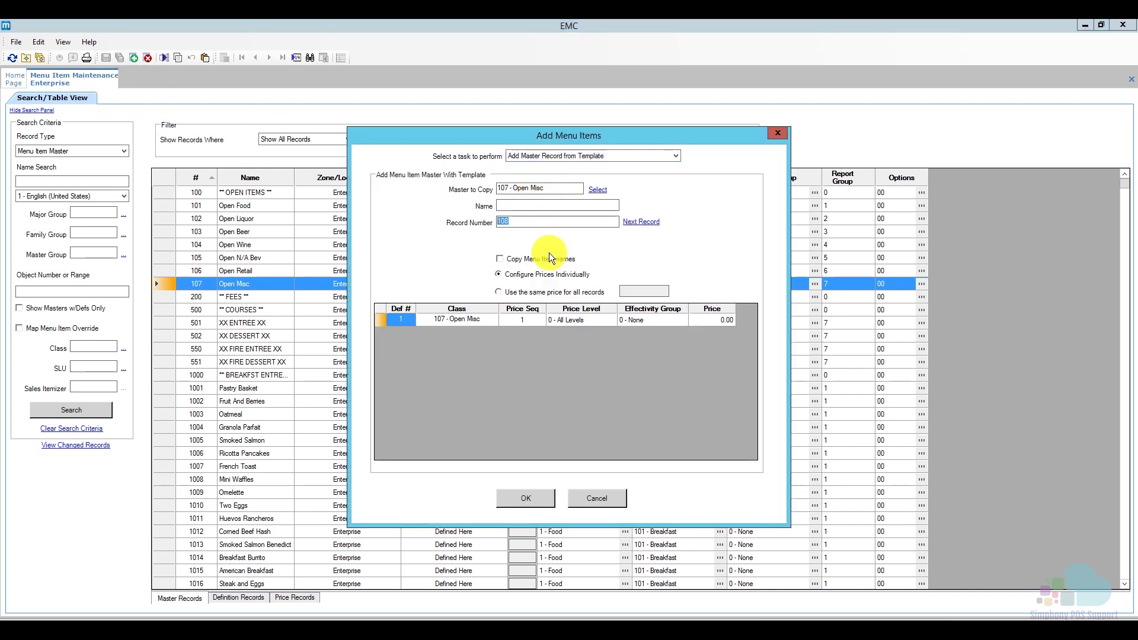
{"action": "type", "text": "1"}
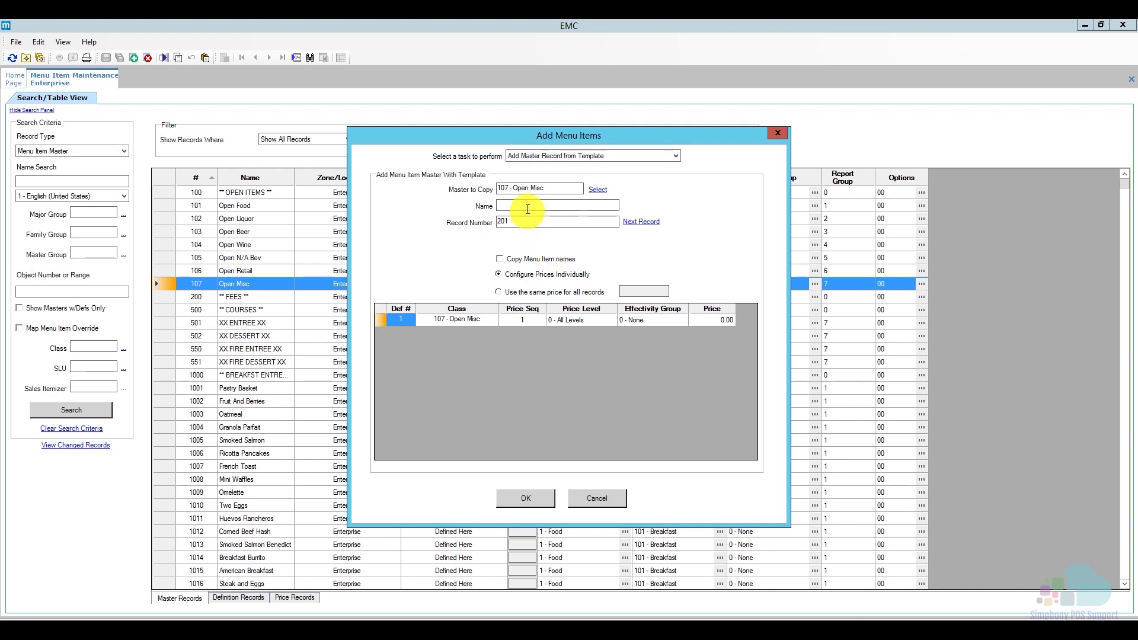
{"action": "key", "text": "shift+Tab"}
{"action": "type", "text": "Del"}
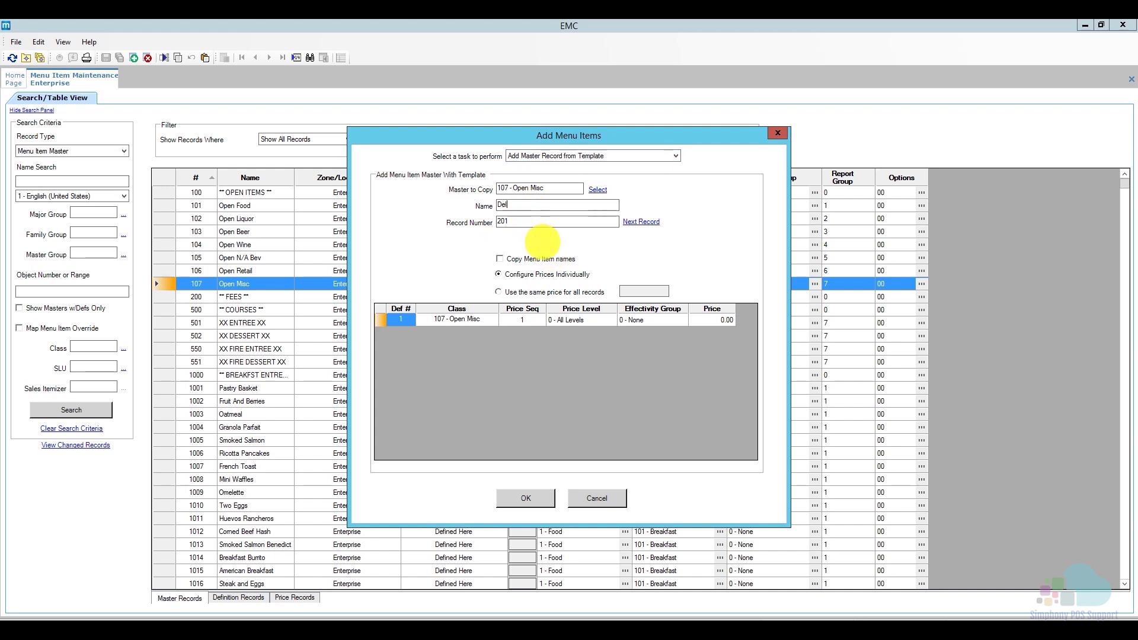
{"action": "type", "text": "ivery Fee"}
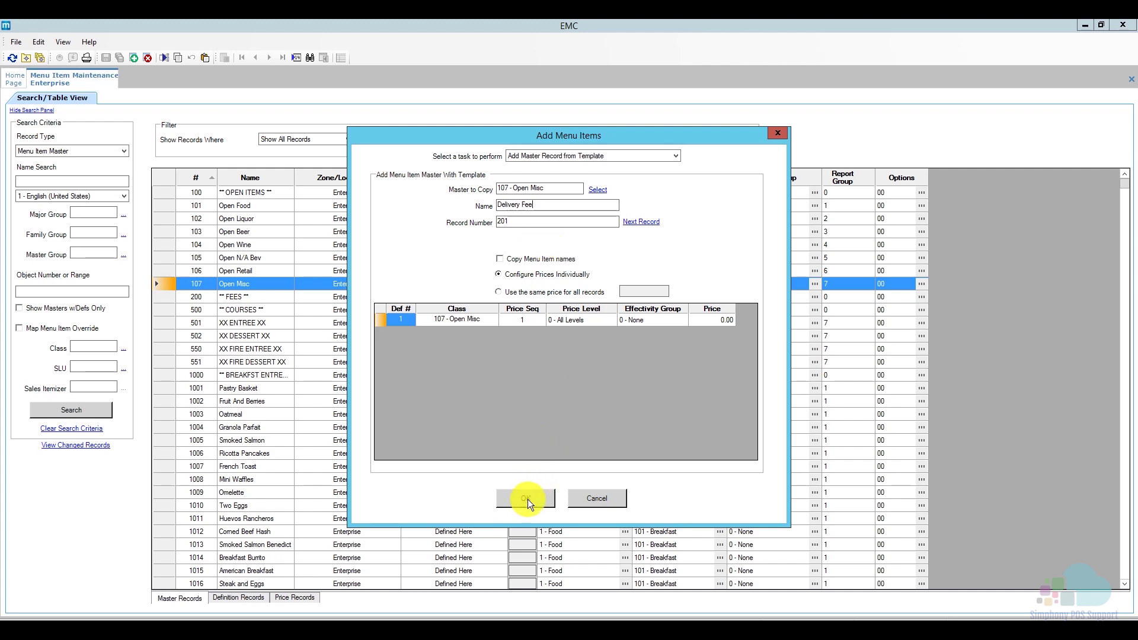
{"action": "left_click", "coordinate": [527, 498]}
{"action": "left_click", "coordinate": [666, 378]}
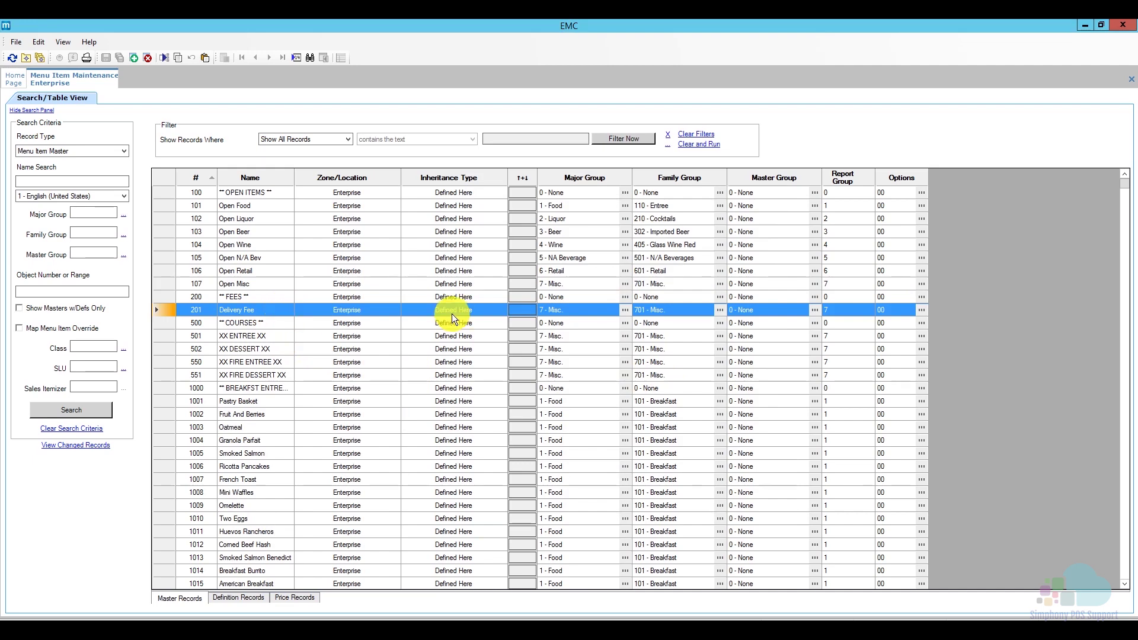
In the Delivery Fee definition record, set the Menu Item Class to 4002 - Misc and the SLU to 0 - None.
{"action": "left_click", "coordinate": [241, 596]}
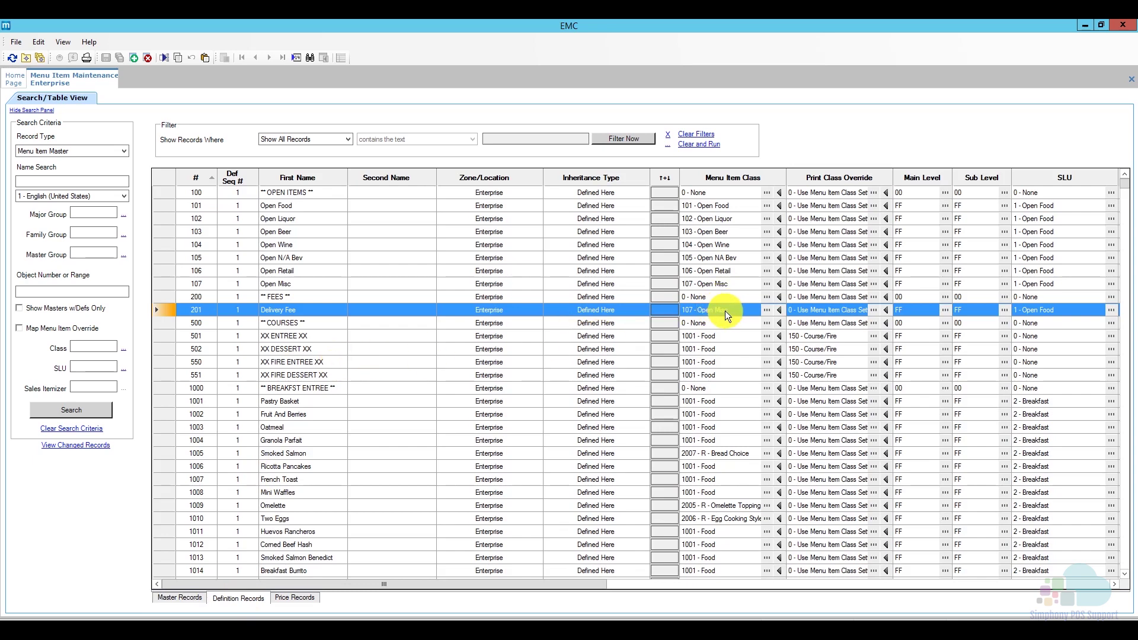
{"action": "left_click", "coordinate": [766, 309]}
{"action": "left_click_drag", "start_coordinate": [686, 284], "coordinate": [687, 364]}
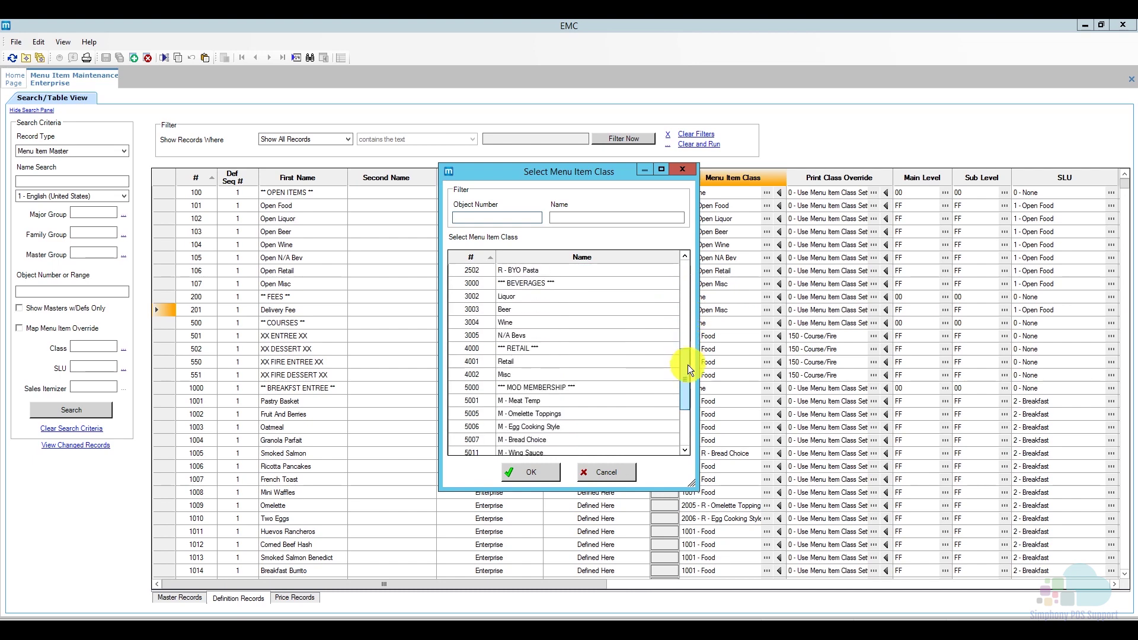
{"action": "left_click", "coordinate": [513, 375]}
{"action": "left_click", "coordinate": [535, 475]}
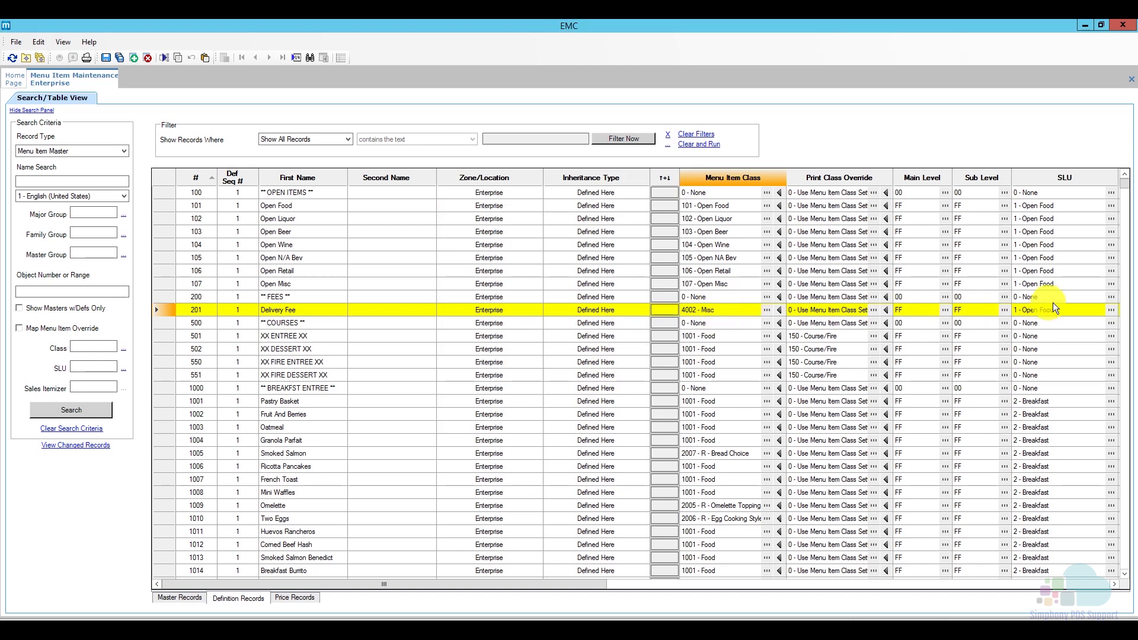
{"action": "left_click", "coordinate": [1111, 309]}
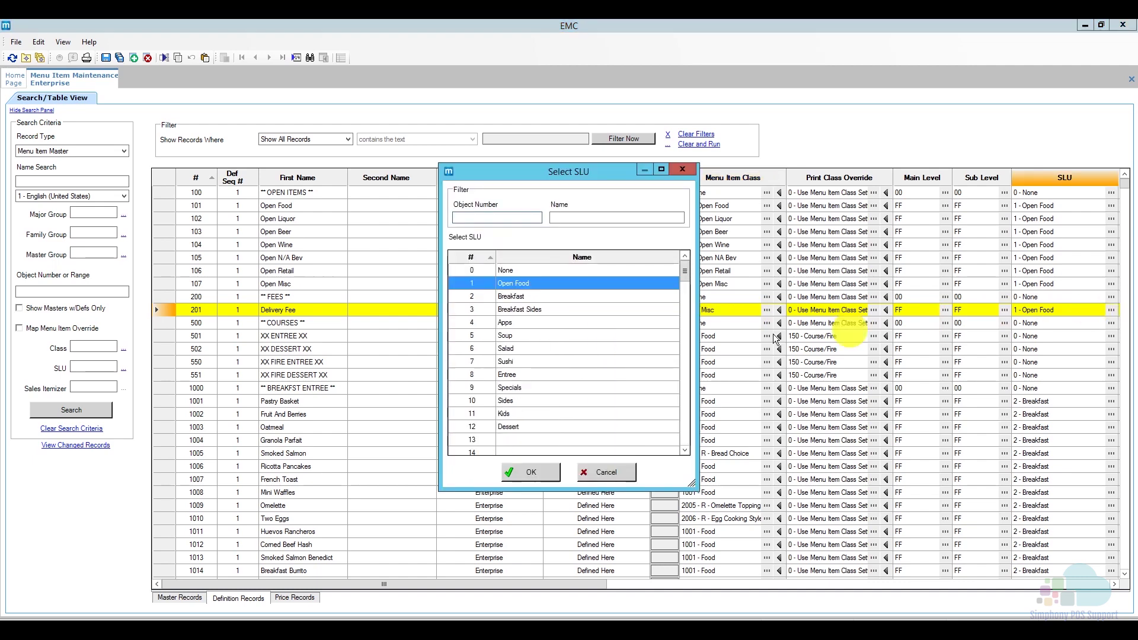
{"action": "left_click", "coordinate": [547, 270]}
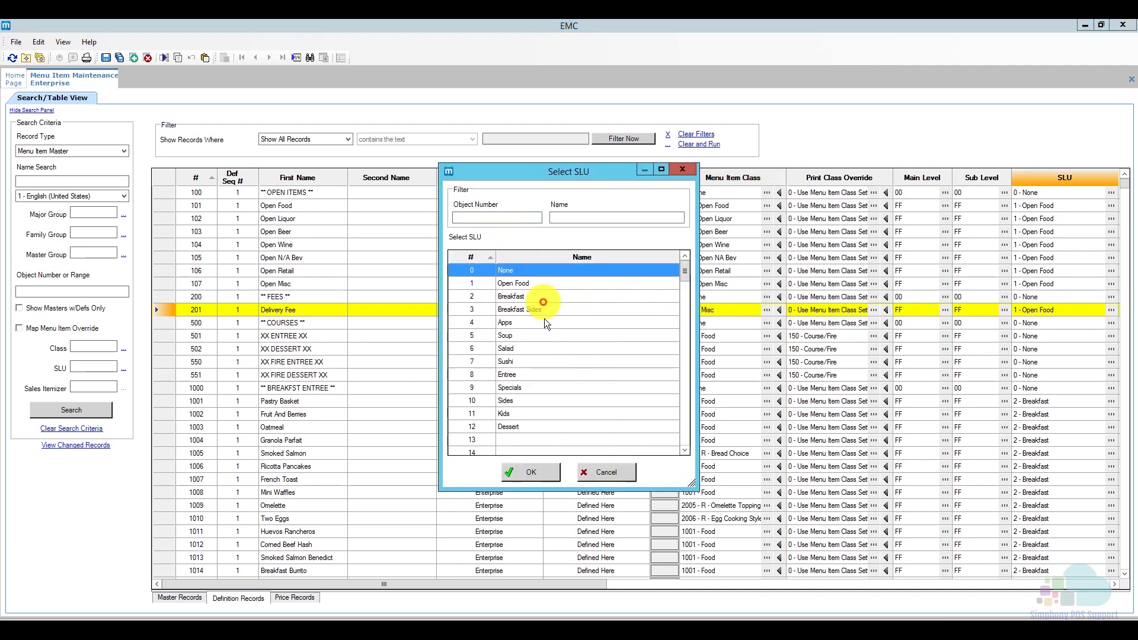
{"action": "left_click", "coordinate": [541, 469]}
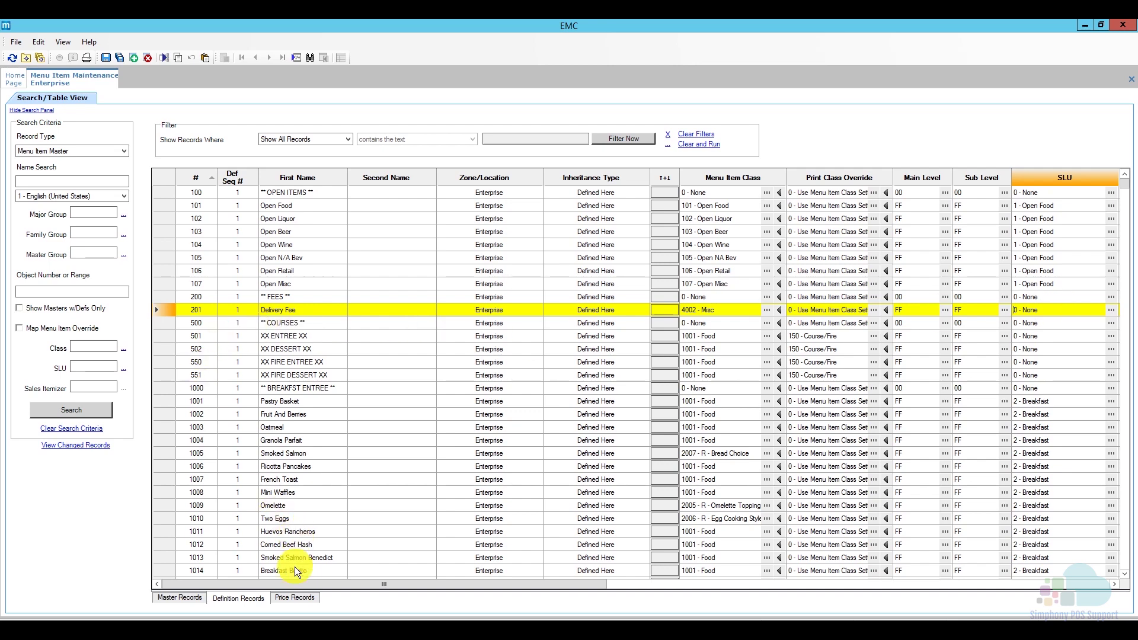
Set the Delivery Fee's price to 5.00 in its price record, save, and close Menu Item Maintenance.
{"action": "left_click", "coordinate": [290, 598]}
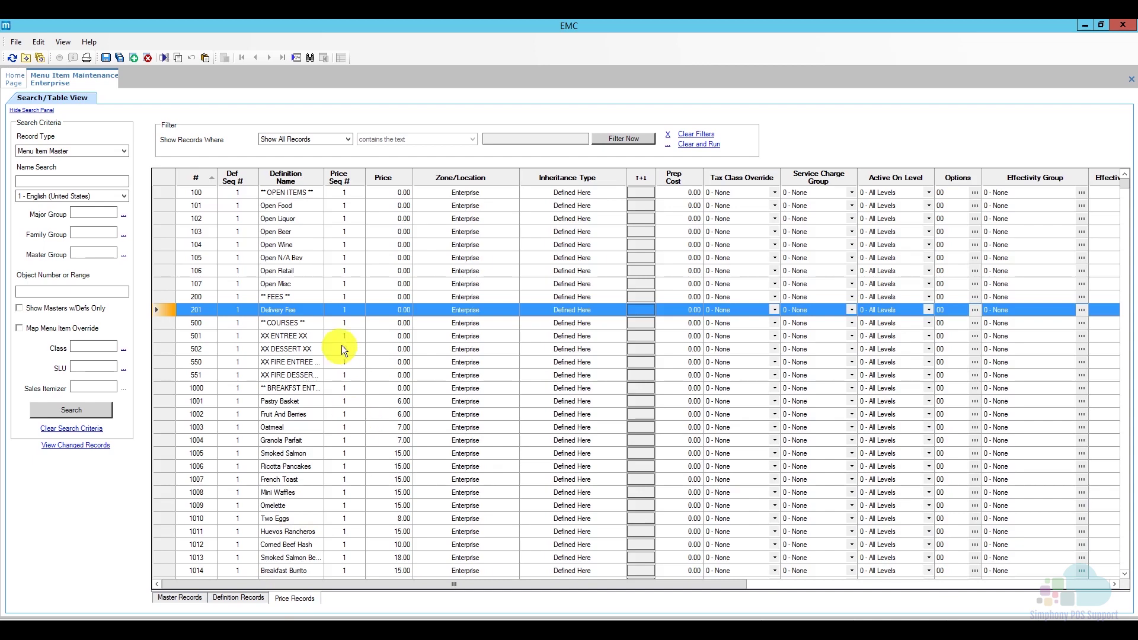
{"action": "left_click", "coordinate": [403, 310]}
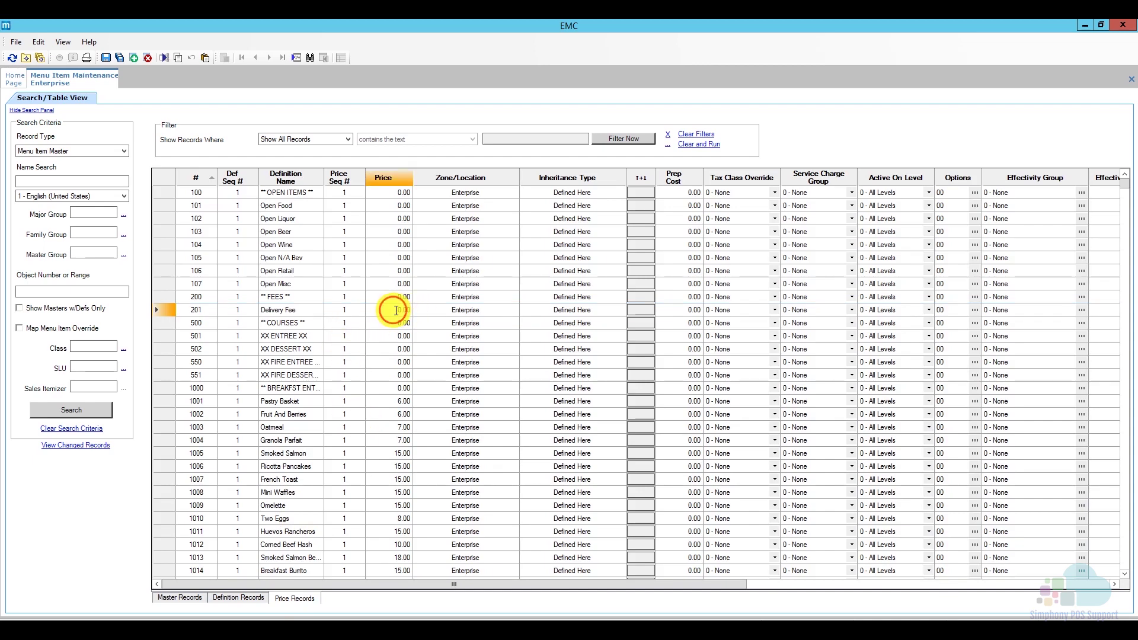
{"action": "type", "text": "5.00"}
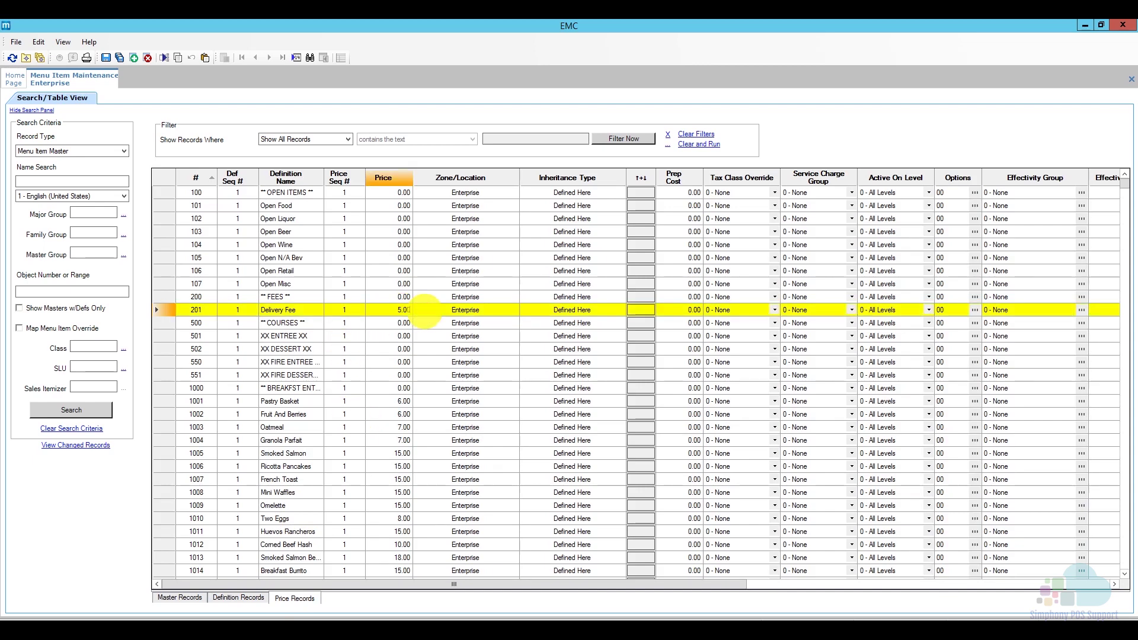
{"action": "left_click", "coordinate": [106, 57]}
{"action": "left_click", "coordinate": [169, 310]}
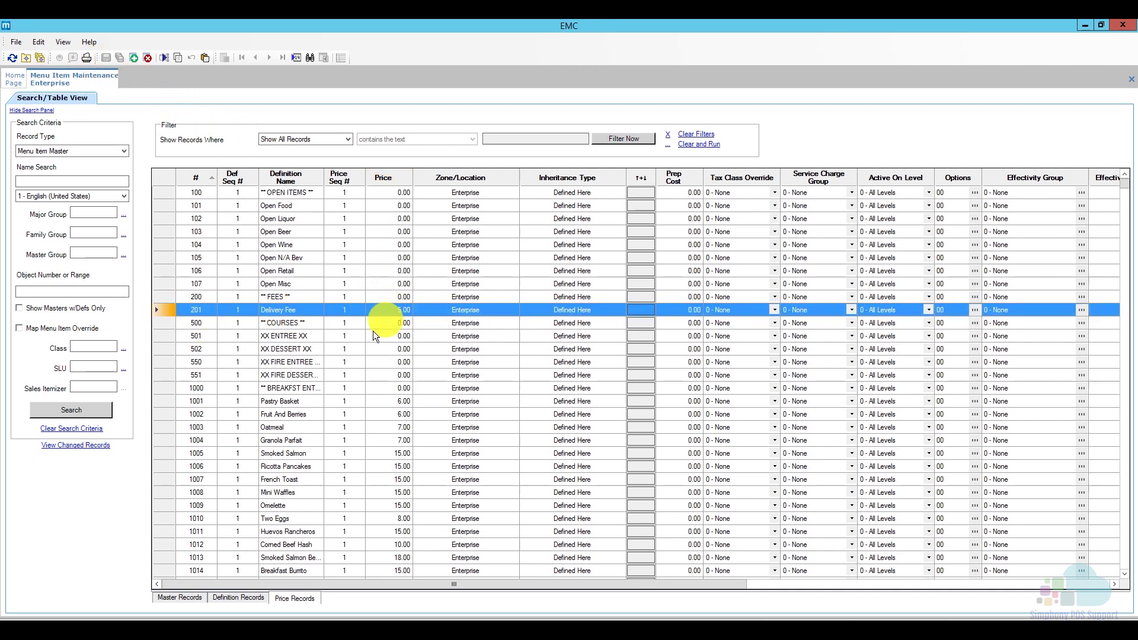
{"action": "right_click", "coordinate": [86, 79]}
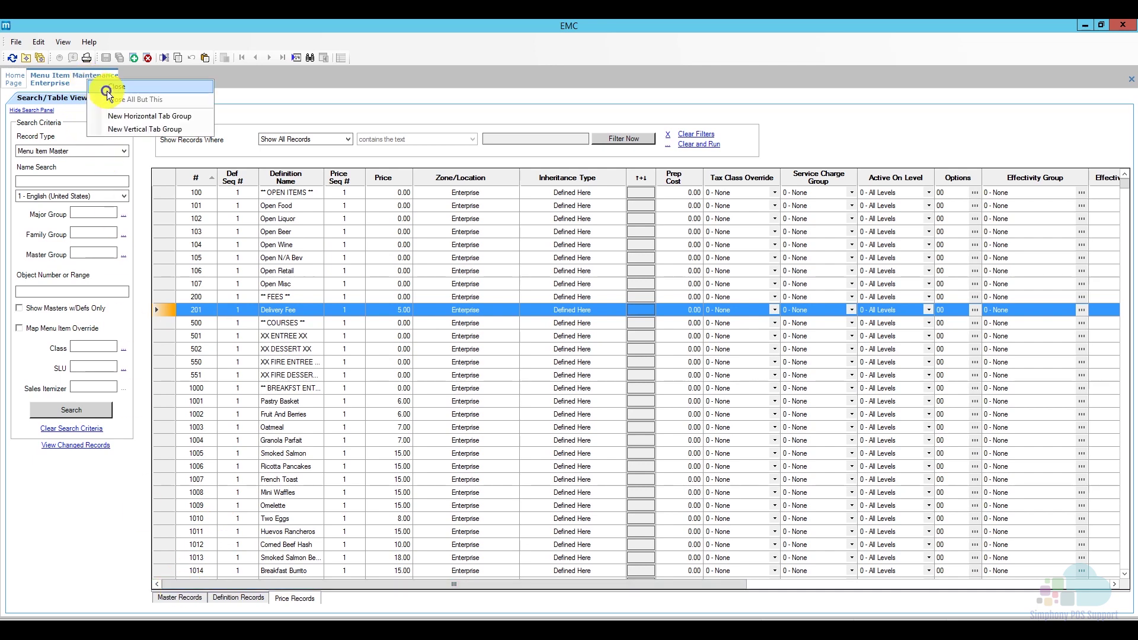
{"action": "left_click", "coordinate": [107, 89]}
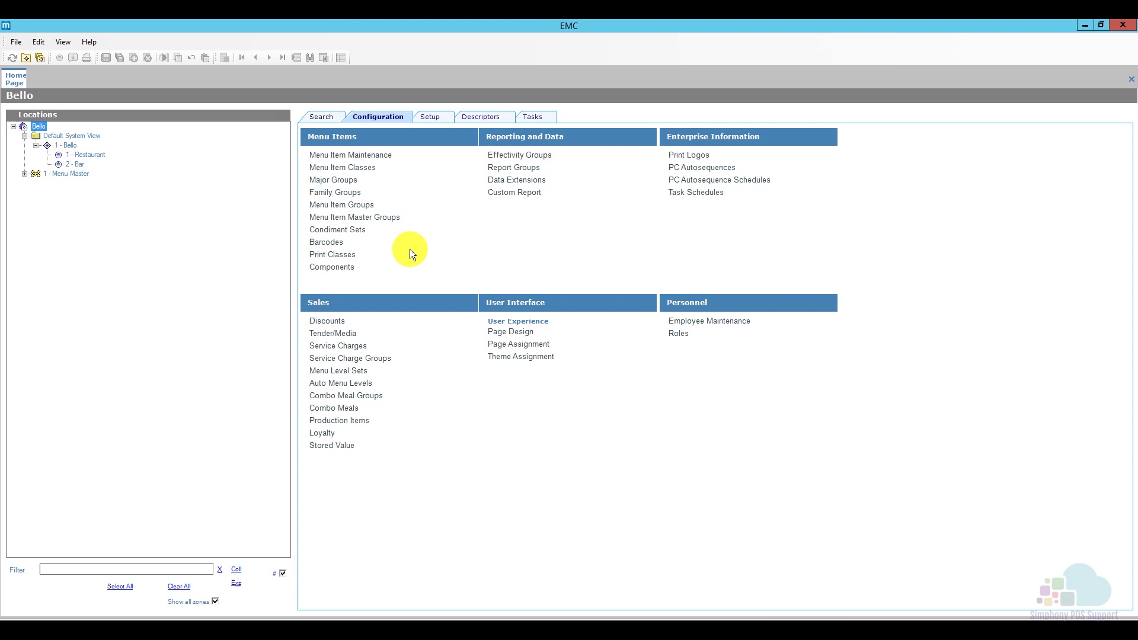
Open the enterprise Begin Checks page in Page Design and set its display aspect to 16:9.
{"action": "left_click", "coordinate": [524, 331]}
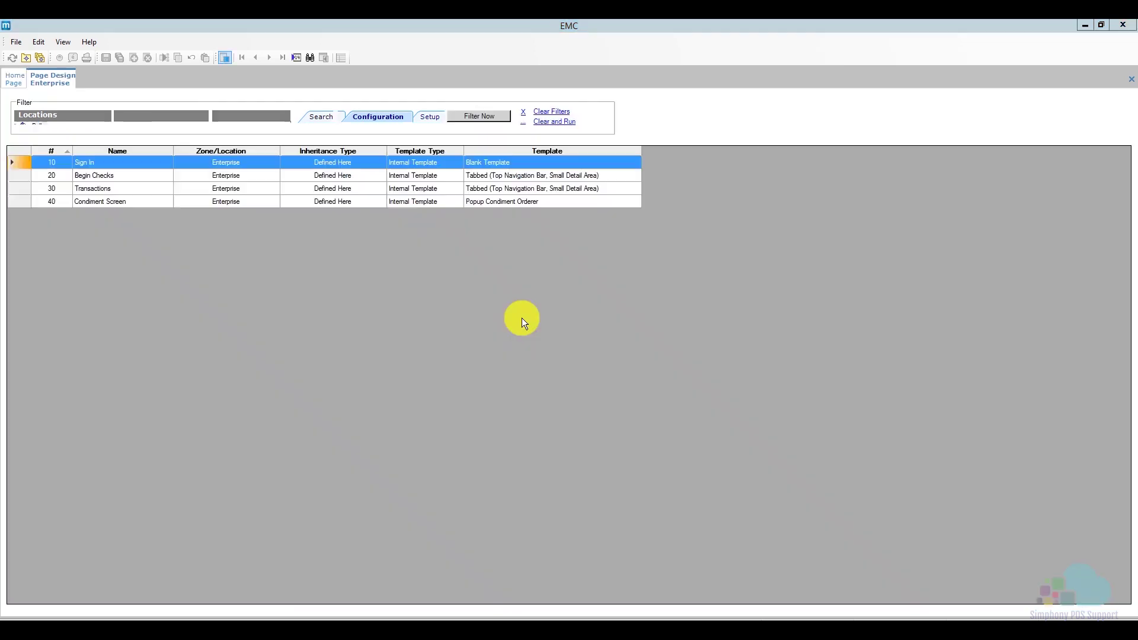
{"action": "double_click", "coordinate": [24, 176]}
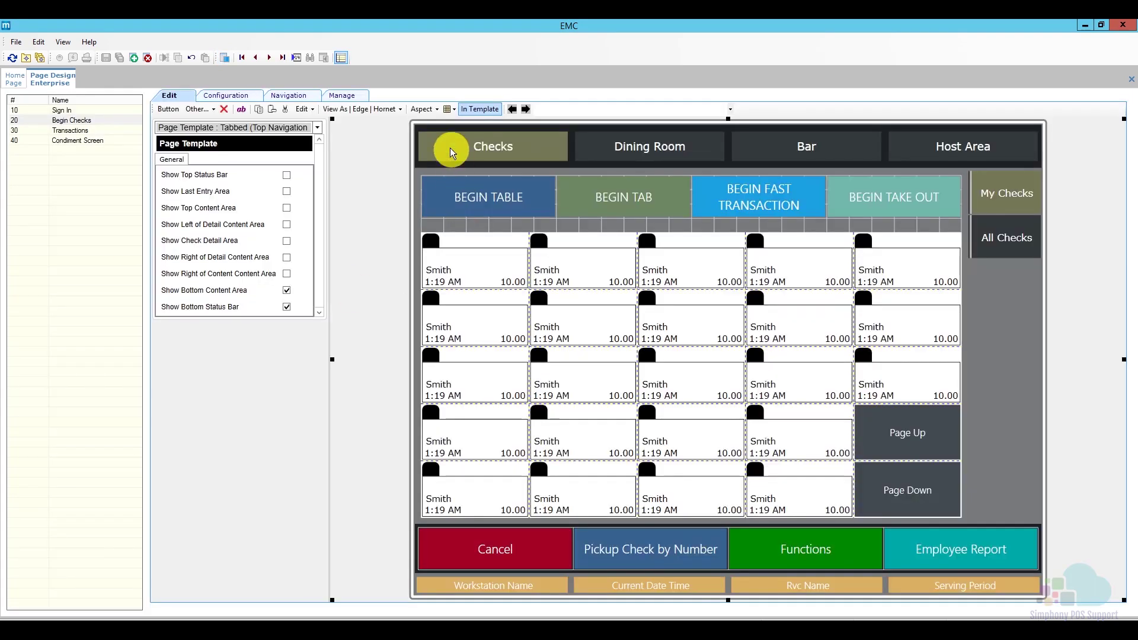
{"action": "left_click", "coordinate": [424, 109]}
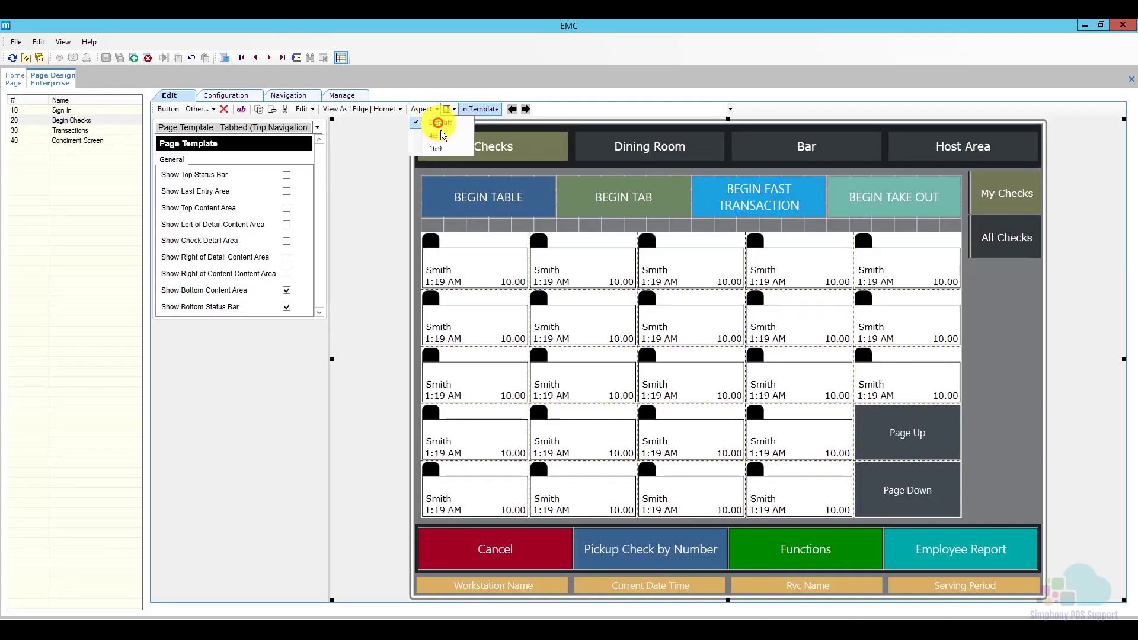
{"action": "left_click", "coordinate": [428, 120]}
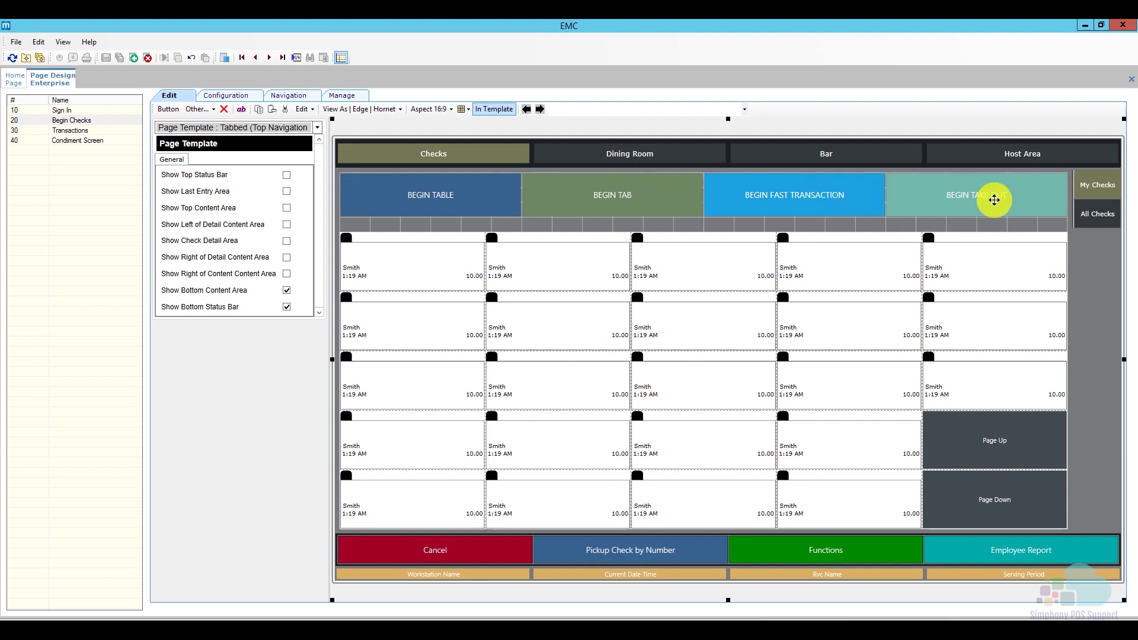
Narrow the four BEGIN buttons equally and move them side by side, freeing space after BEGIN TAKE OUT.
{"action": "left_click", "coordinate": [976, 227]}
{"action": "left_click_drag", "start_coordinate": [976, 227], "coordinate": [478, 189]}
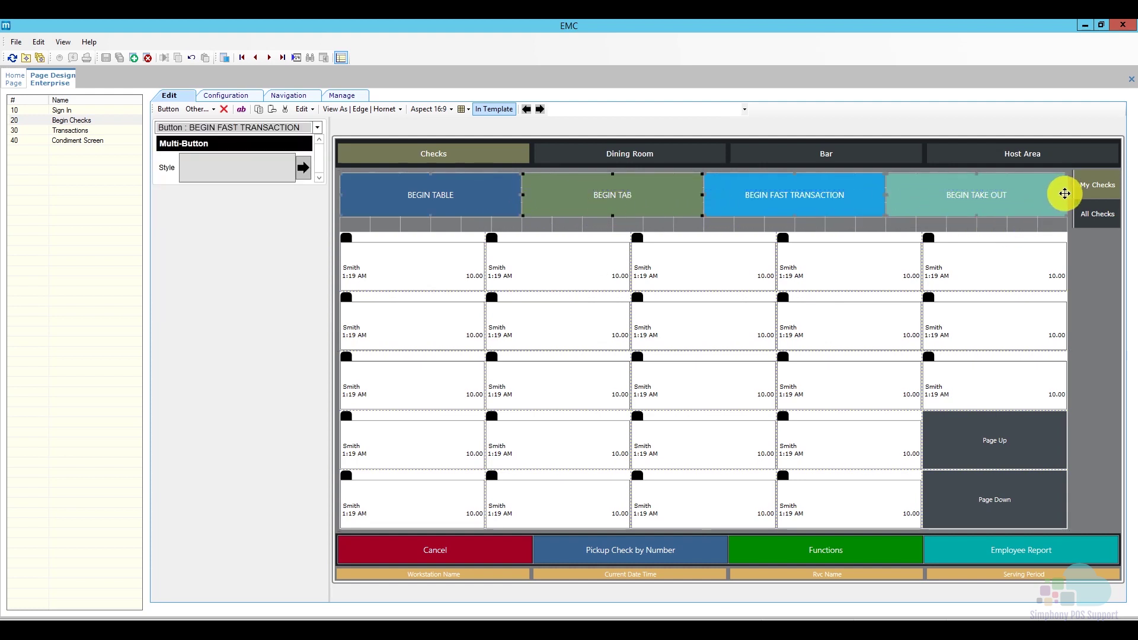
{"action": "left_click_drag", "start_coordinate": [1066, 195], "coordinate": [1038, 197]}
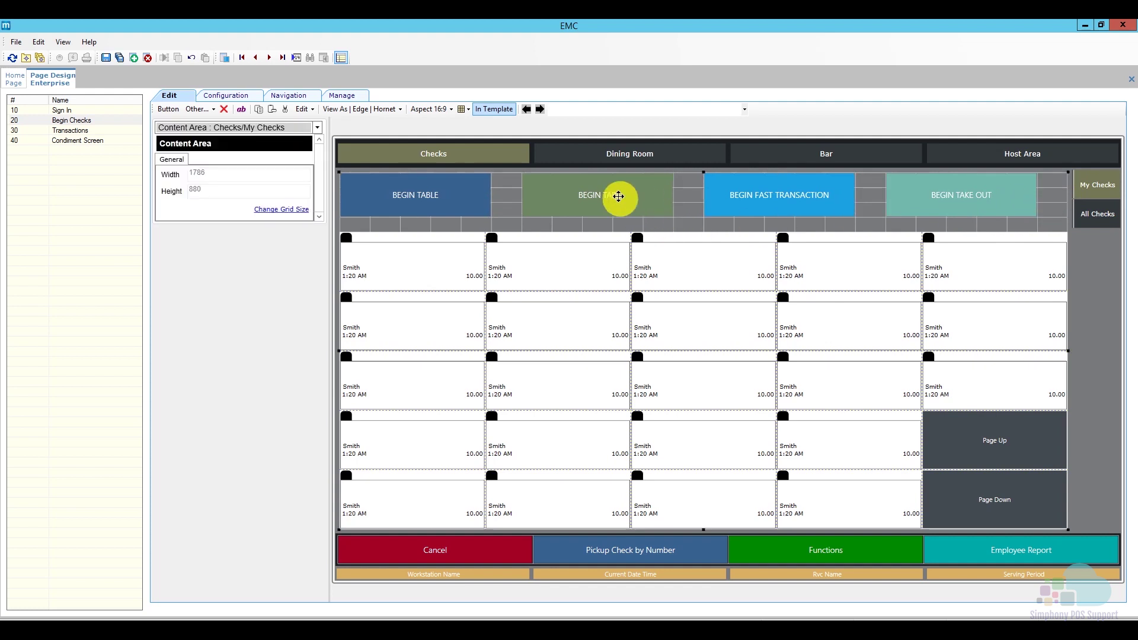
{"action": "left_click_drag", "start_coordinate": [594, 195], "coordinate": [587, 193]}
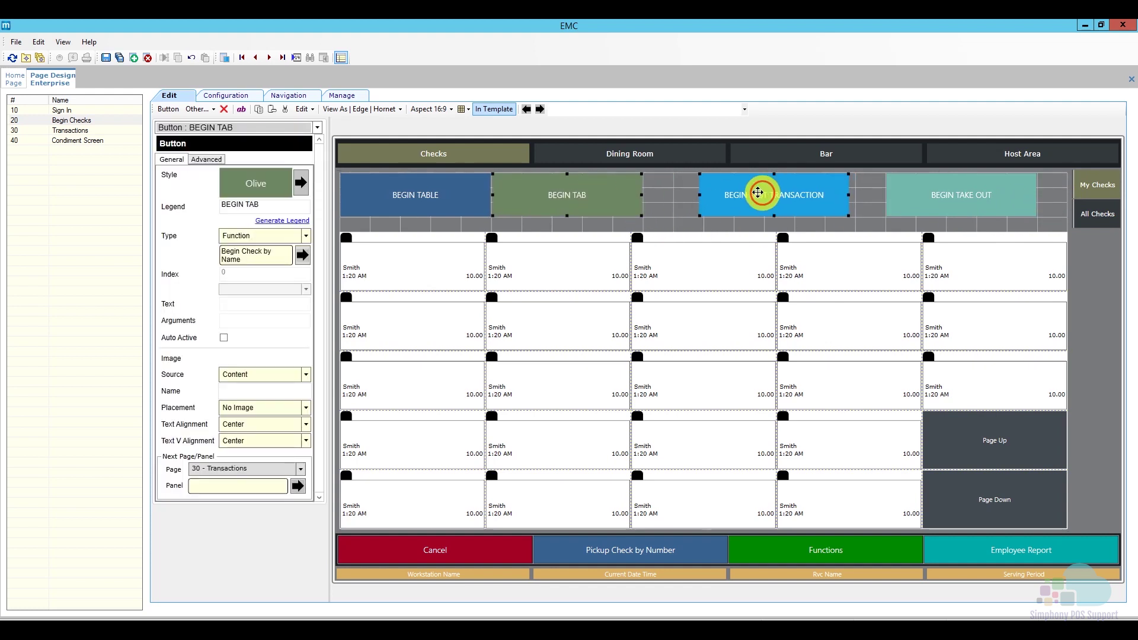
{"action": "left_click_drag", "start_coordinate": [762, 190], "coordinate": [718, 190]}
{"action": "left_click_drag", "start_coordinate": [945, 190], "coordinate": [858, 192]}
Duplicate the BEGIN TAKE OUT button and place the copy in the free space beside the original.
{"action": "right_click", "coordinate": [856, 192]}
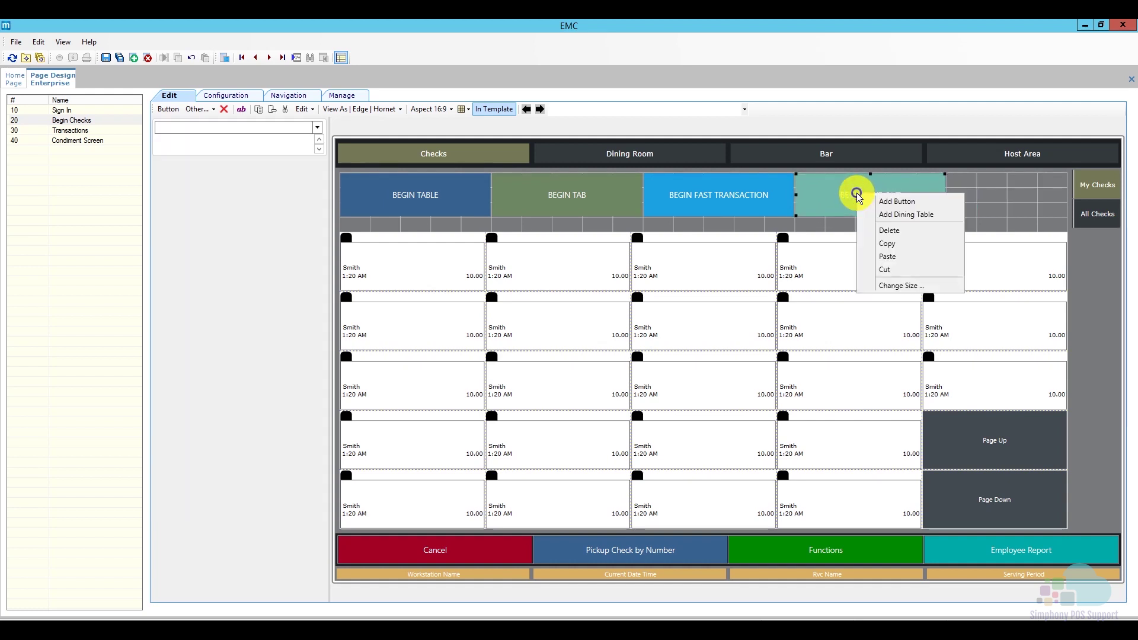
{"action": "left_click", "coordinate": [902, 249]}
{"action": "right_click", "coordinate": [981, 183]}
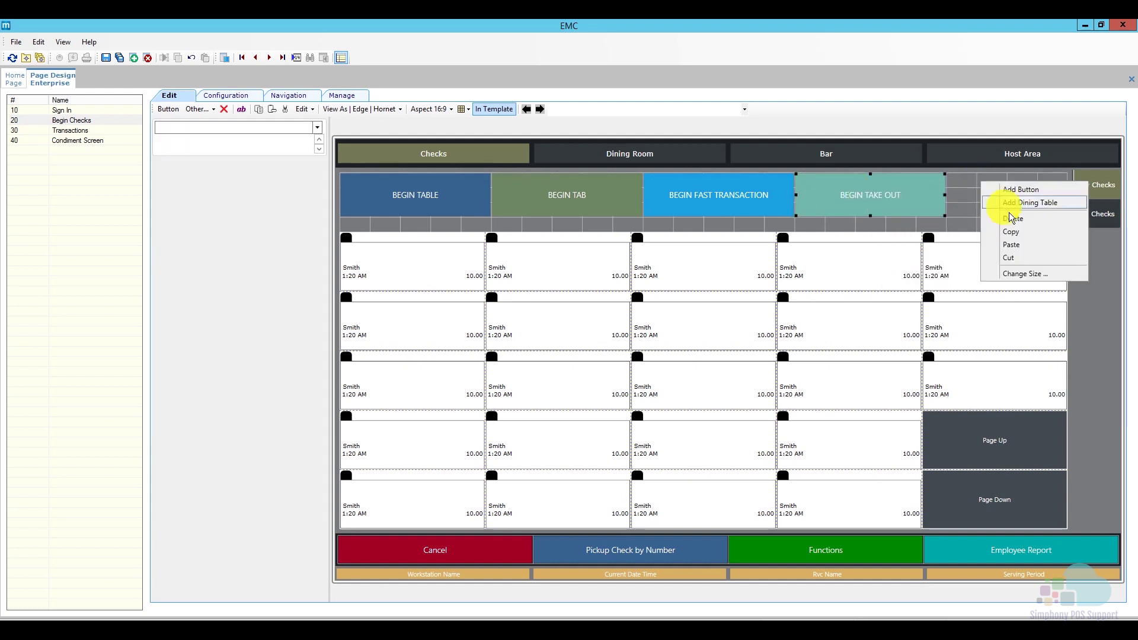
{"action": "left_click", "coordinate": [1023, 244]}
{"action": "left_click_drag", "start_coordinate": [1018, 243], "coordinate": [952, 200]}
Change the duplicated button's legend to BEGIN IRD and give it the Pink style.
{"action": "key", "text": "BackSpace"}
{"action": "key", "text": "BackSpace"}
{"action": "key", "text": "BackSpace"}
{"action": "key", "text": "BackSpace"}
{"action": "key", "text": "BackSpace"}
{"action": "key", "text": "BackSpace"}
{"action": "key", "text": "BackSpace"}
{"action": "key", "text": "BackSpace"}
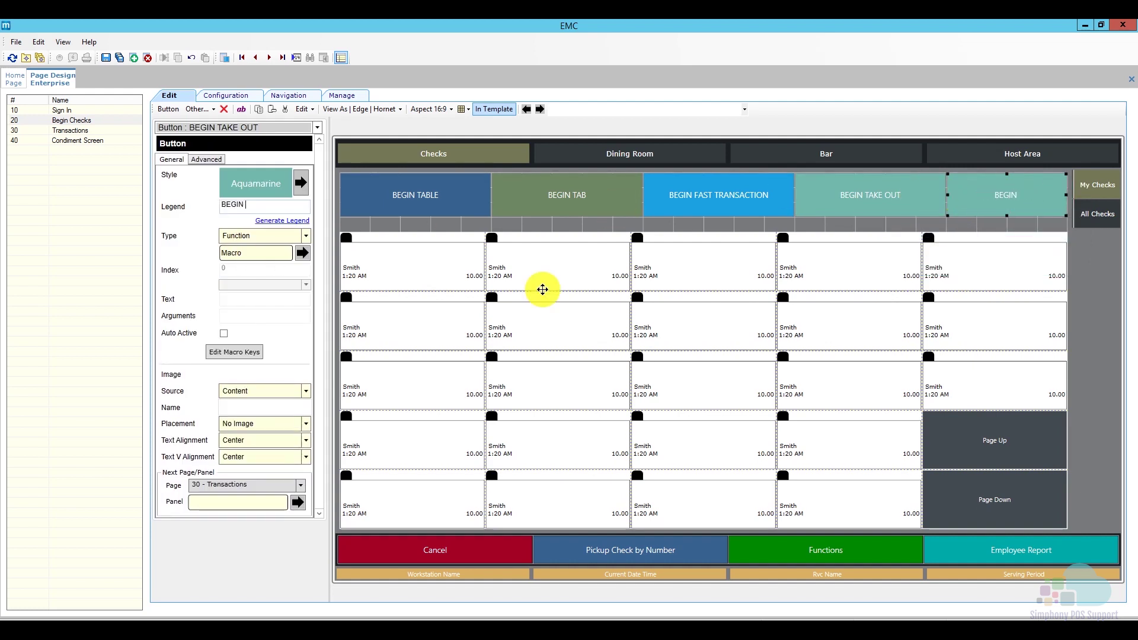
{"action": "type", "text": "IRD"}
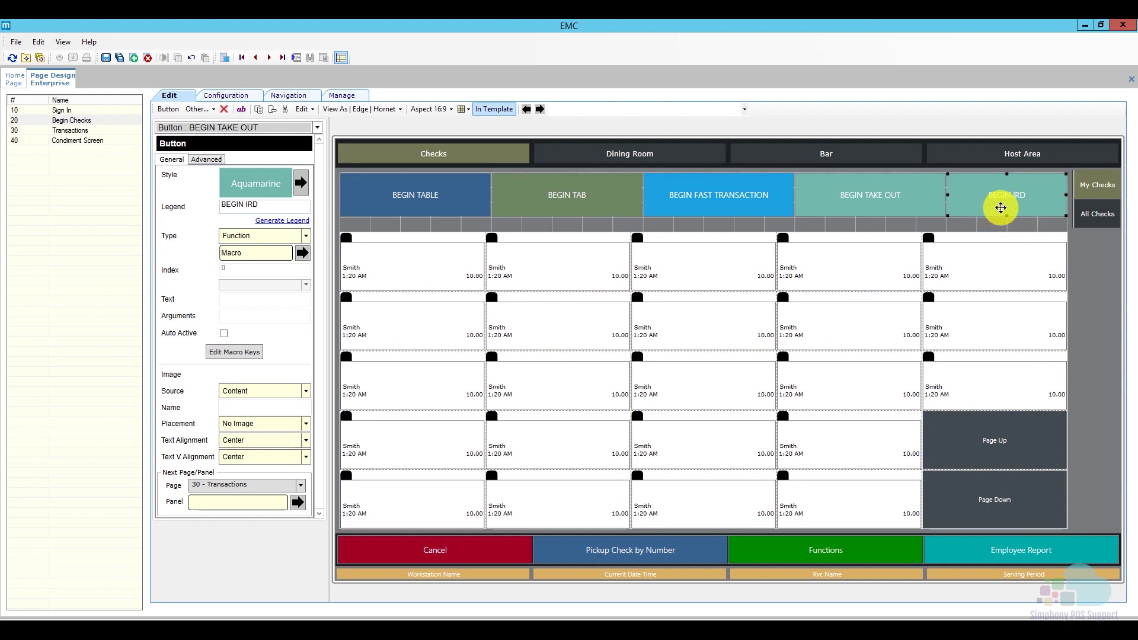
{"action": "left_click", "coordinate": [301, 182]}
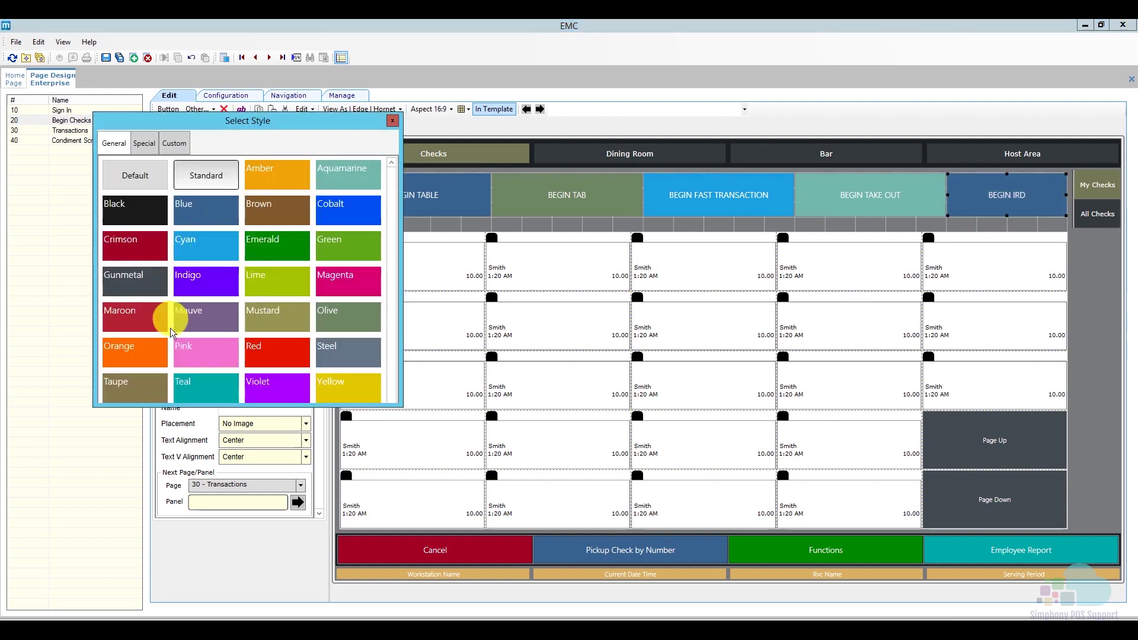
{"action": "left_click", "coordinate": [196, 349]}
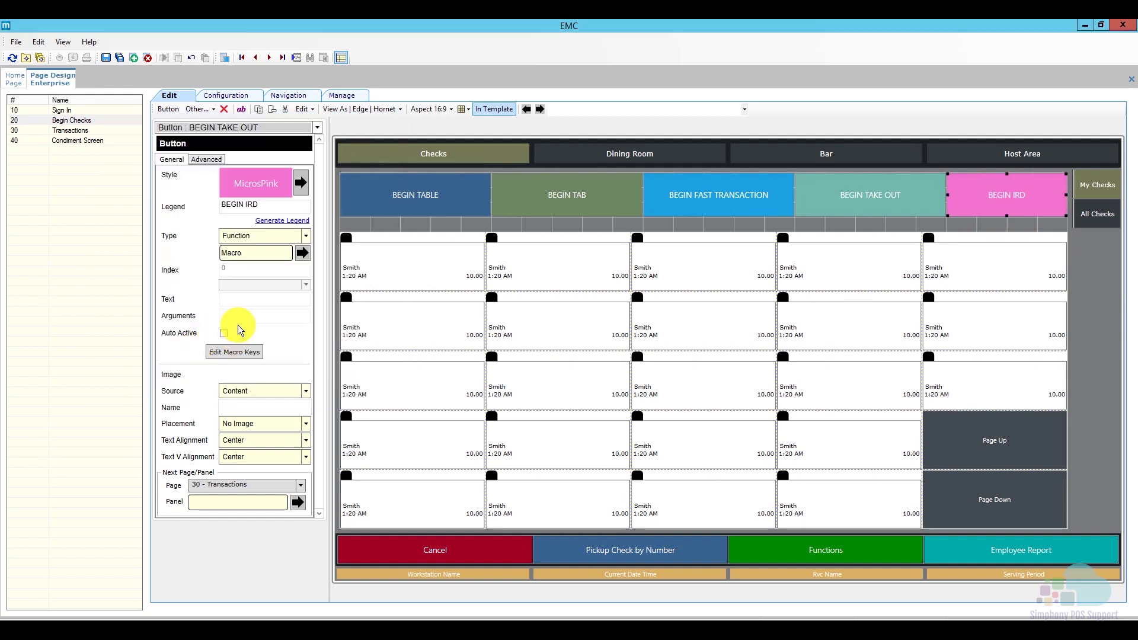
Assign the Macro function to the BEGIN IRD button, finding it by the name "macro".
{"action": "left_click", "coordinate": [302, 255]}
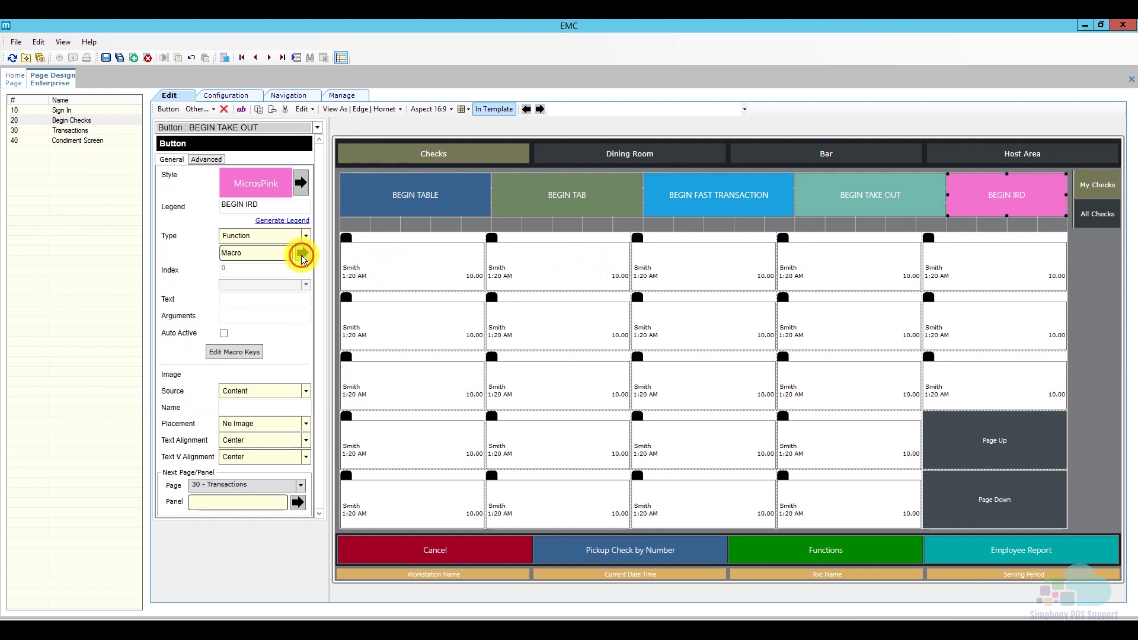
{"action": "left_click", "coordinate": [459, 212]}
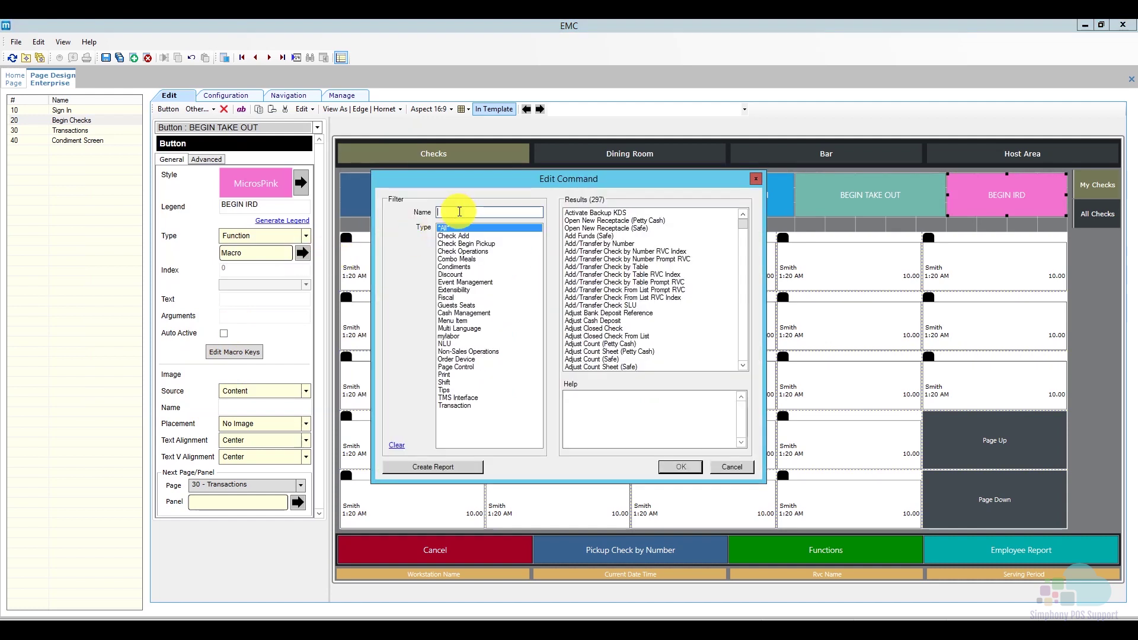
{"action": "type", "text": "macro"}
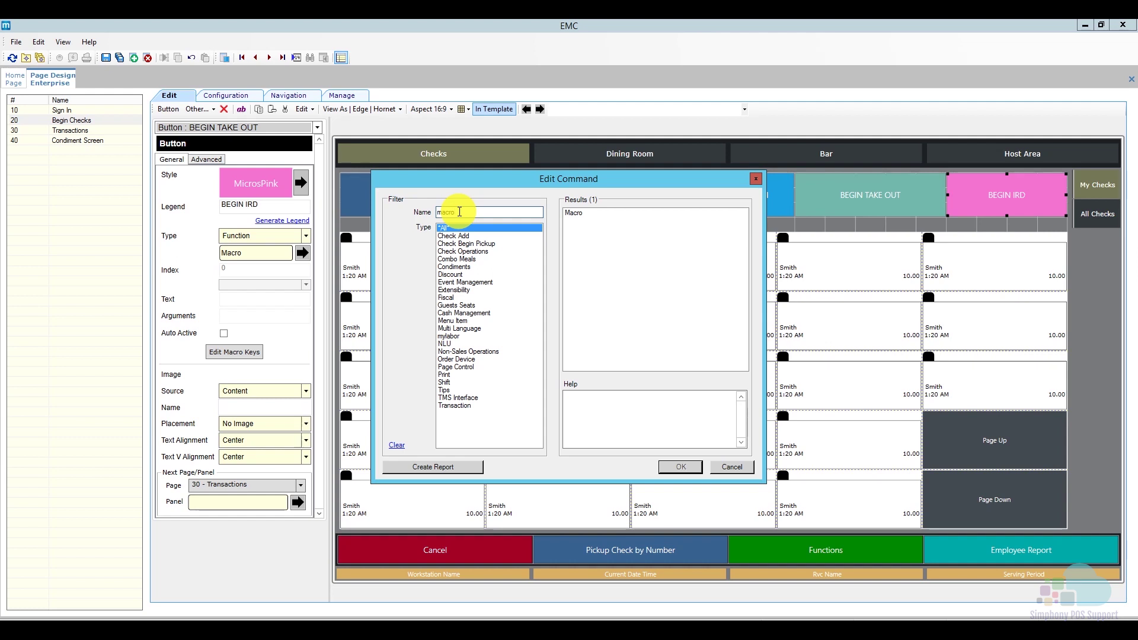
{"action": "left_click", "coordinate": [583, 212]}
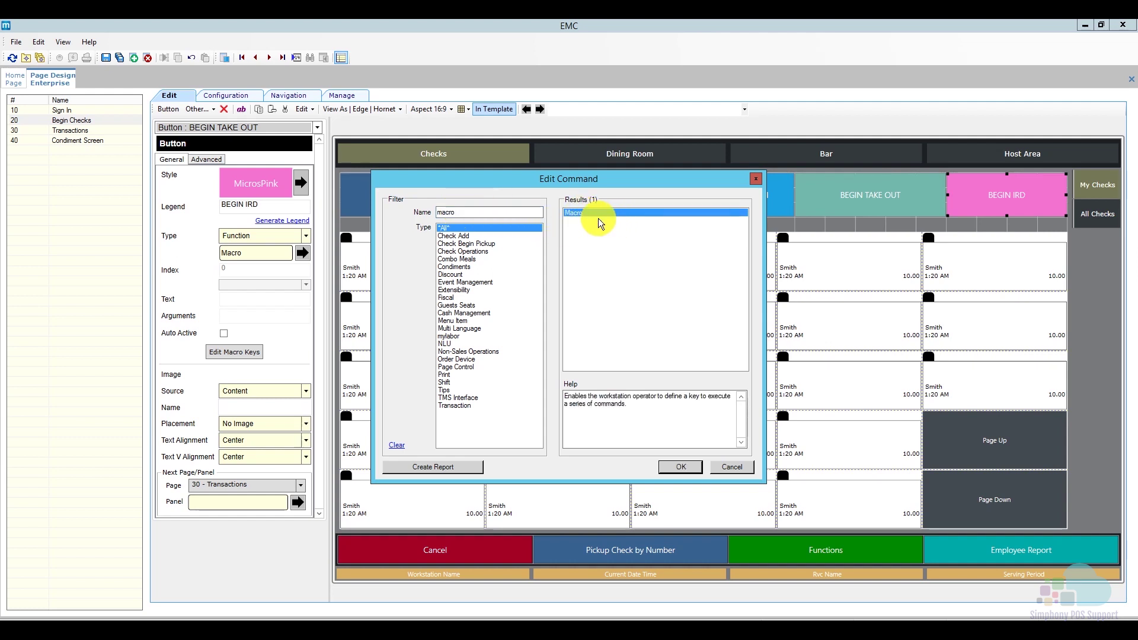
{"action": "left_click", "coordinate": [680, 466]}
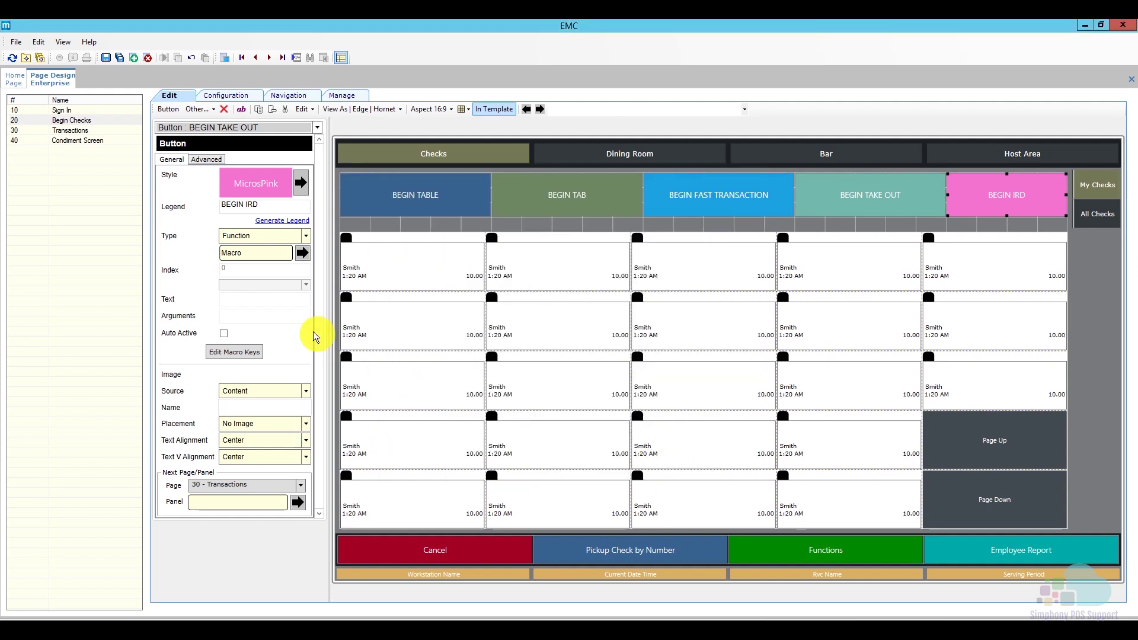
Add a first entry to the BEGIN IRD button's macro with the function Begin Check by Name.
{"action": "left_click", "coordinate": [251, 354]}
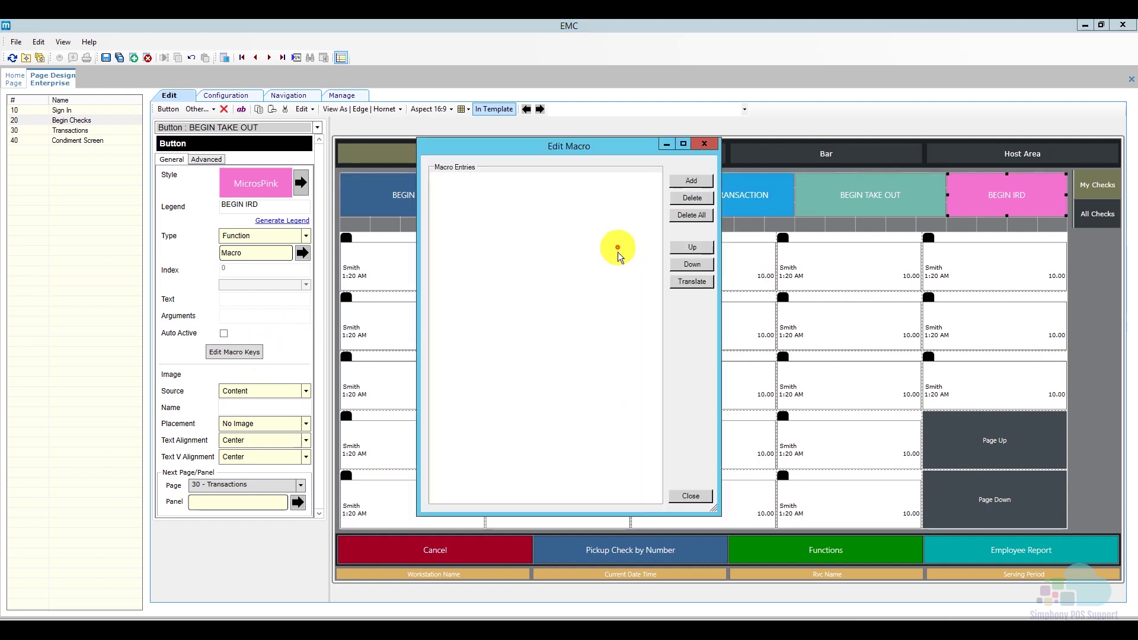
{"action": "left_click", "coordinate": [691, 180]}
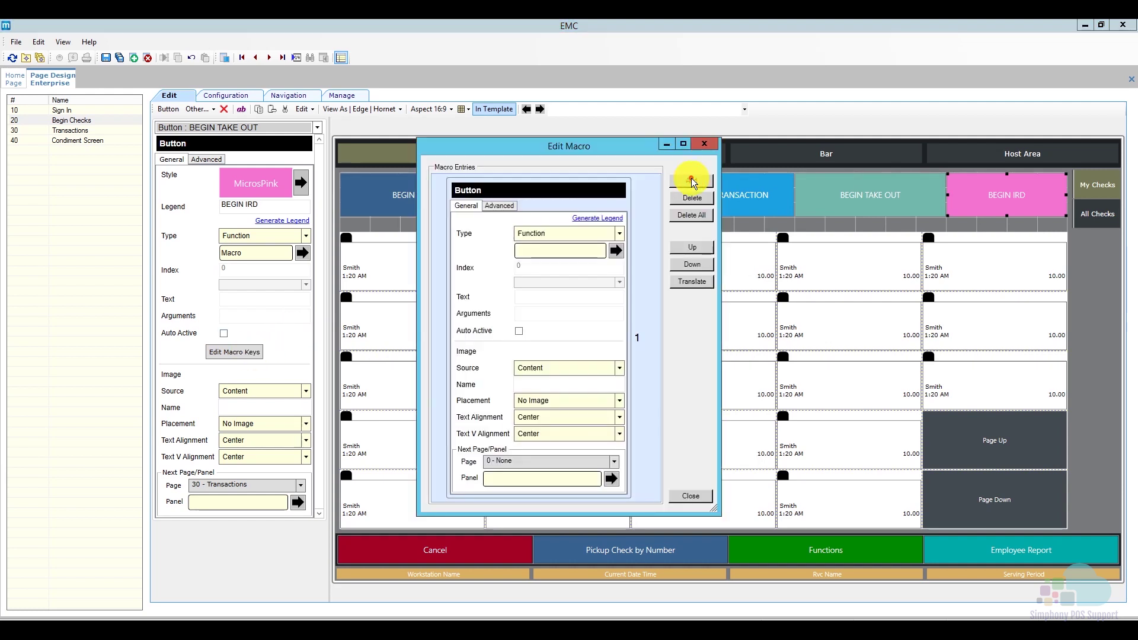
{"action": "left_click", "coordinate": [615, 252]}
{"action": "type", "text": "begin"}
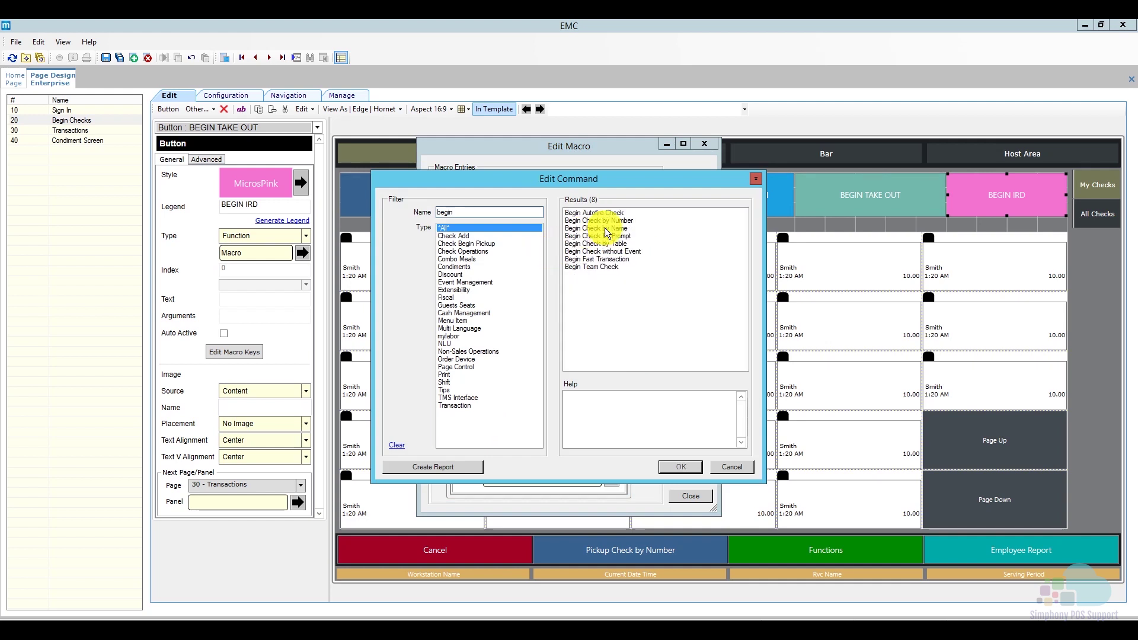
{"action": "left_click", "coordinate": [627, 228]}
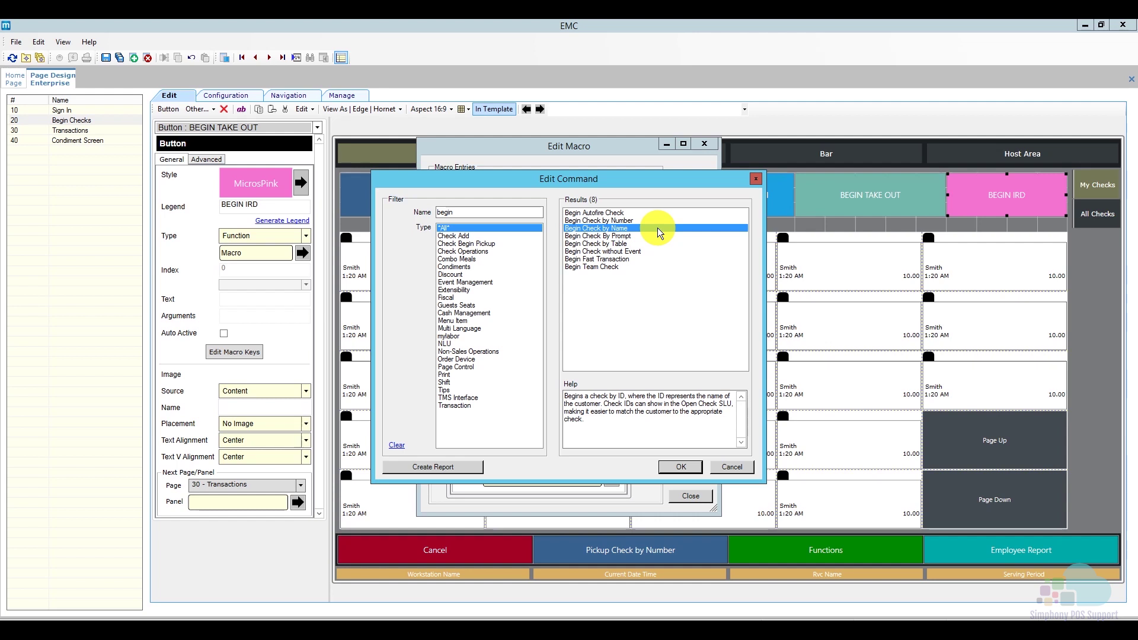
{"action": "left_click", "coordinate": [684, 468]}
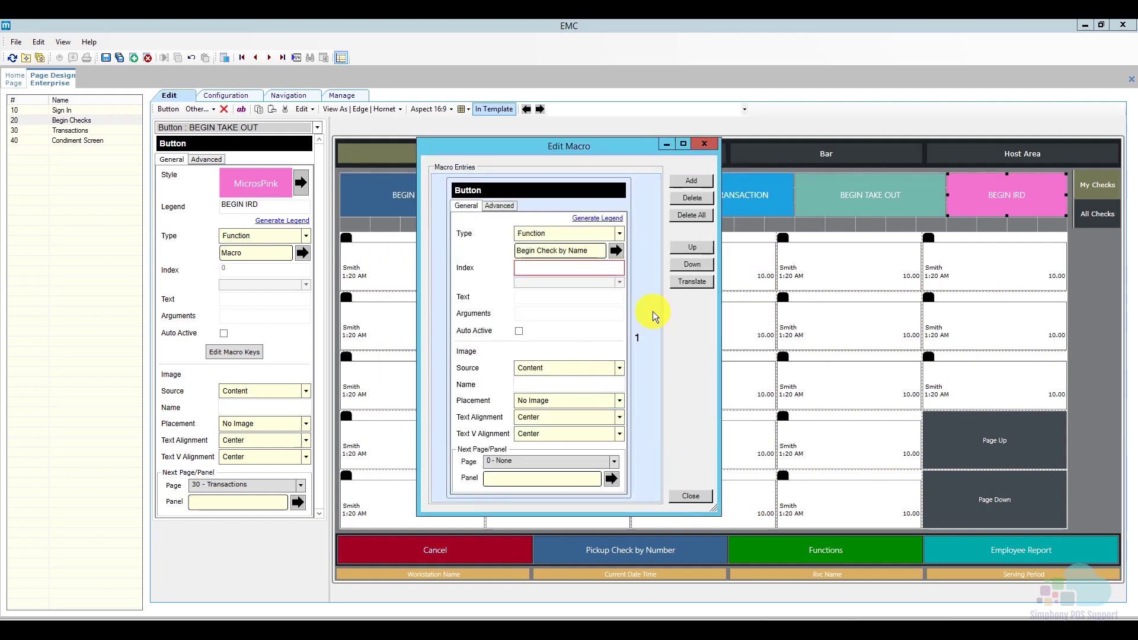
Add a second macro entry of type Menu Item that rings up 201 - Delivery Fee.
{"action": "left_click", "coordinate": [691, 180]}
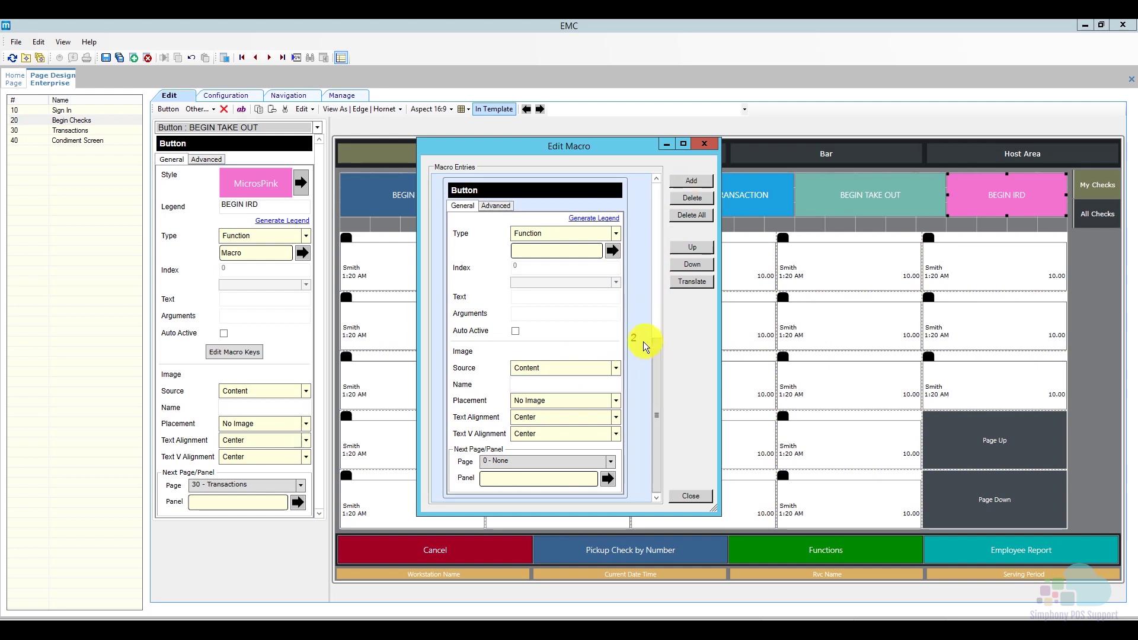
{"action": "left_click", "coordinate": [616, 236]}
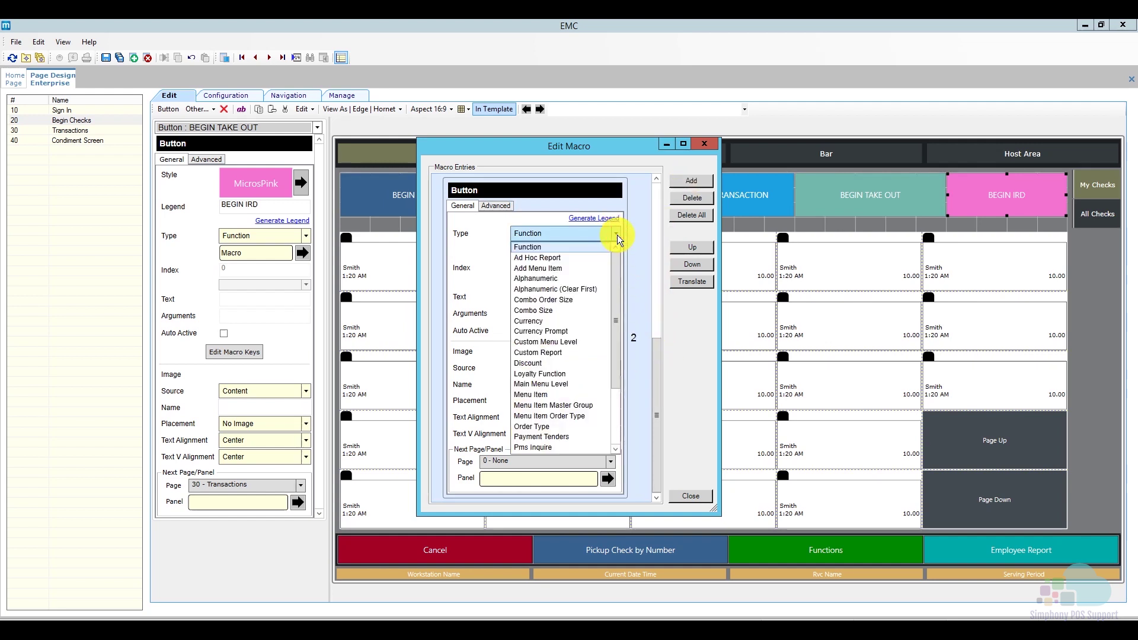
{"action": "left_click", "coordinate": [576, 396]}
{"action": "left_click", "coordinate": [612, 248]}
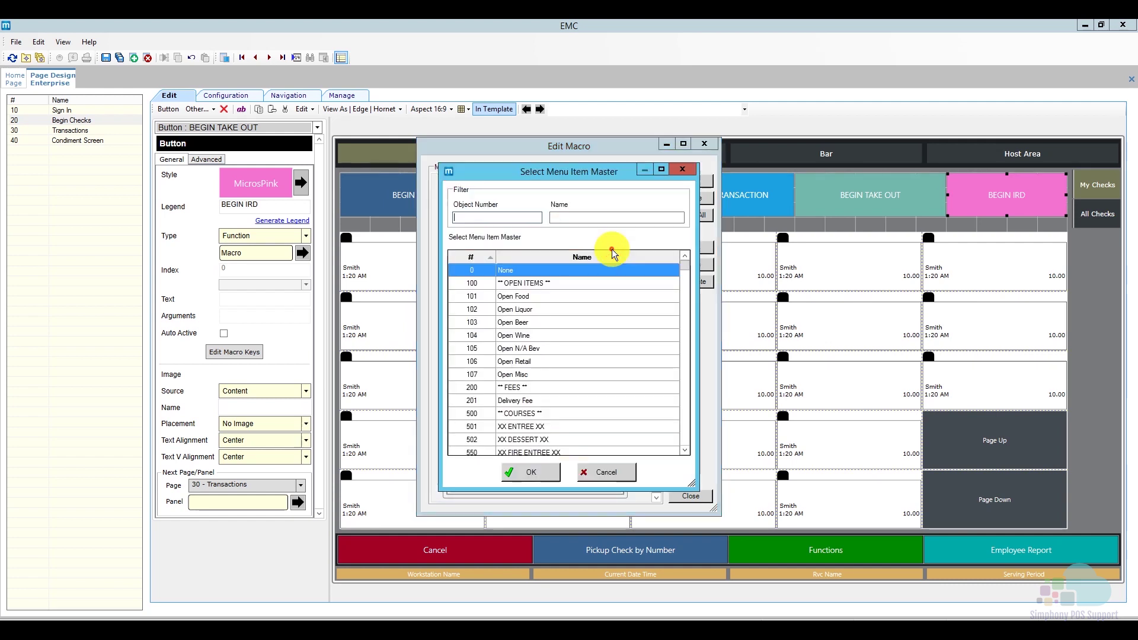
{"action": "left_click", "coordinate": [538, 400]}
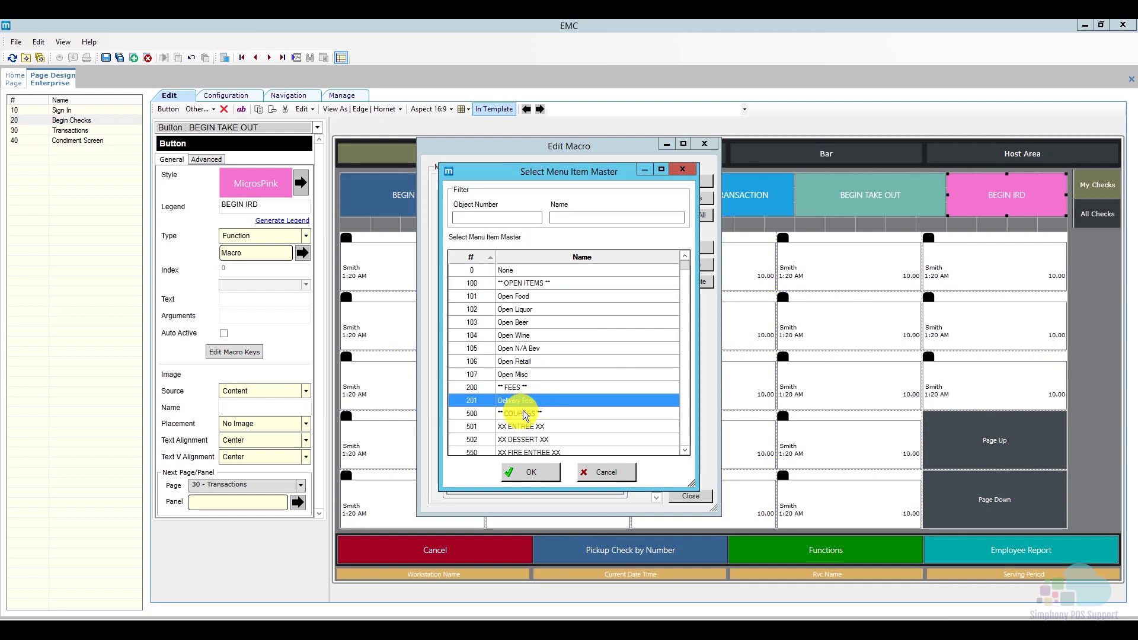
{"action": "left_click", "coordinate": [531, 472]}
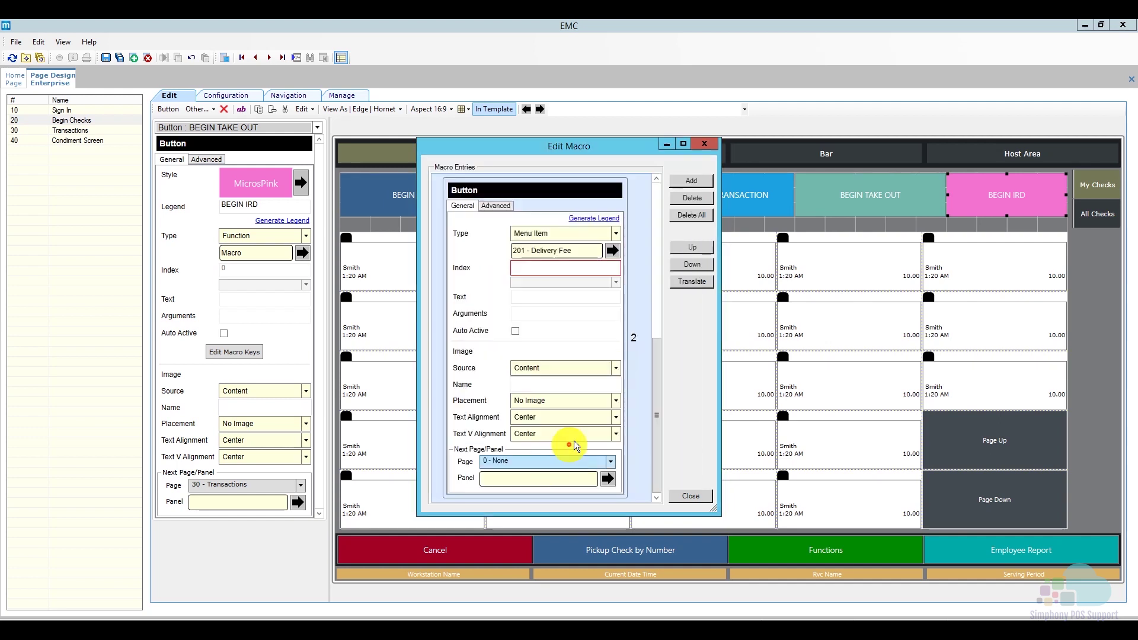
{"action": "left_click", "coordinate": [645, 339]}
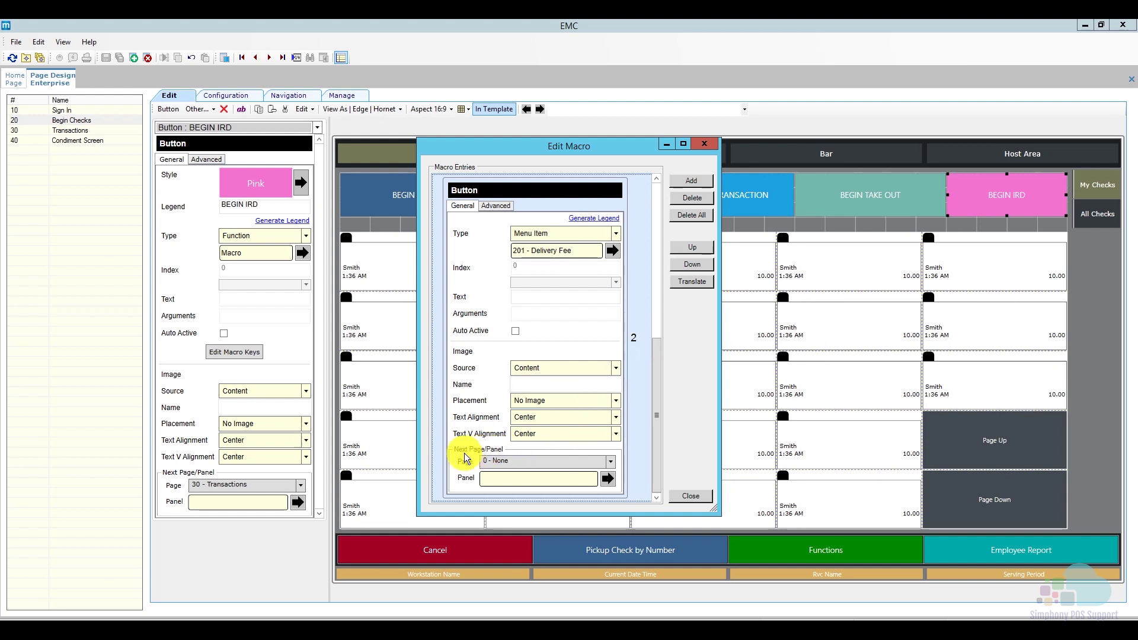
Set the Delivery Fee entry's next page to 30 - Transactions.
{"action": "left_click", "coordinate": [498, 461]}
{"action": "left_click", "coordinate": [526, 461]}
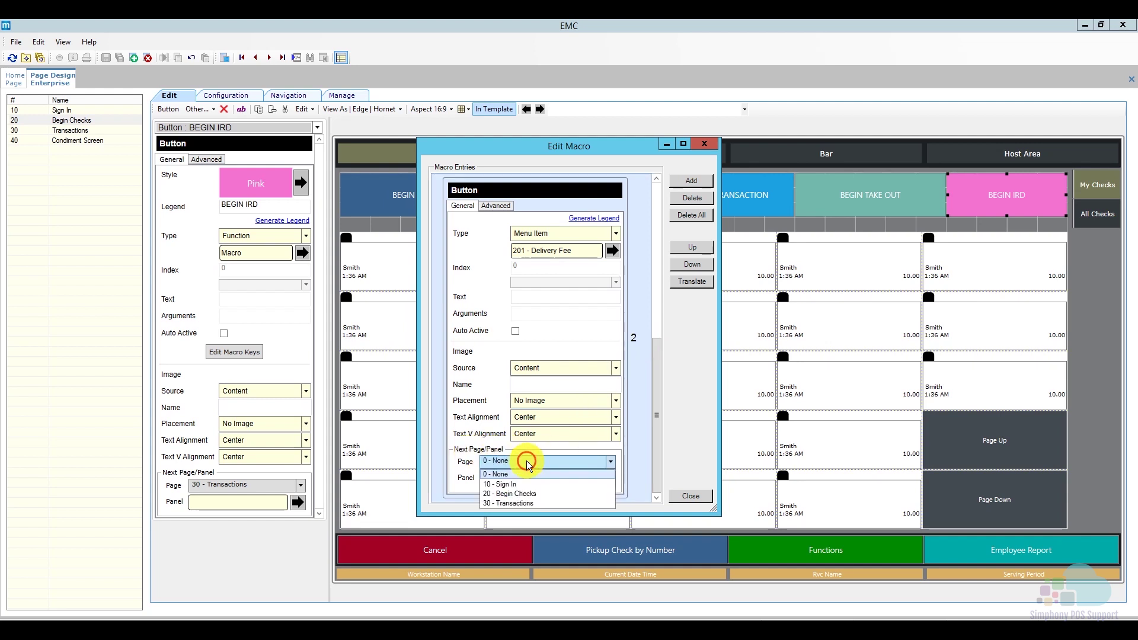
{"action": "left_click", "coordinate": [539, 503]}
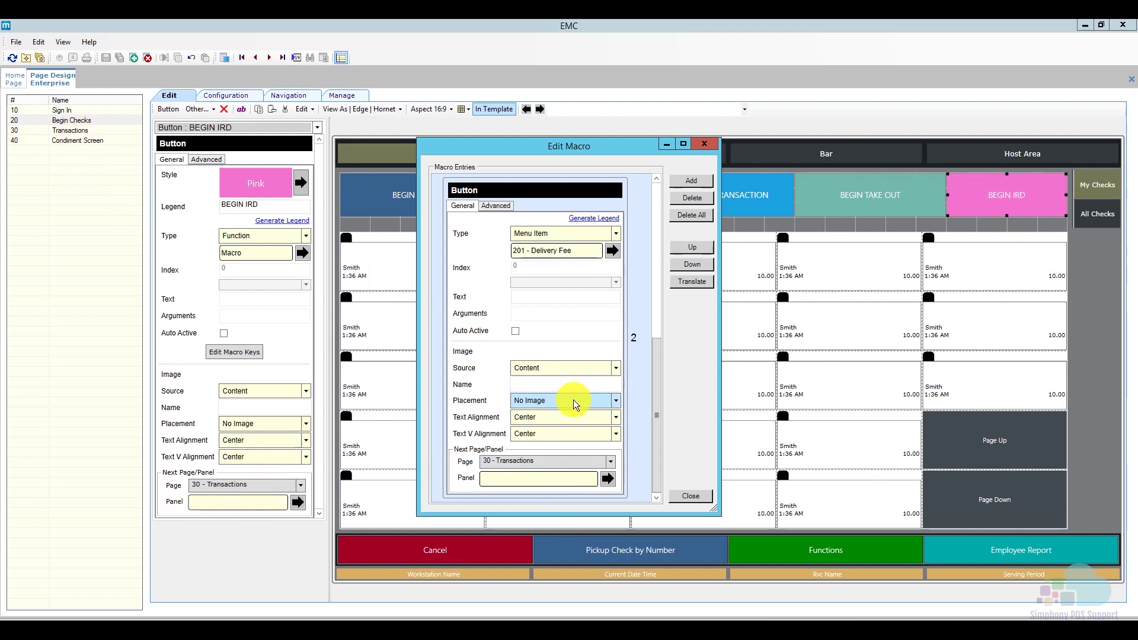
Add another macro entry and move it up between Begin Check by Name and the Delivery Fee entry.
{"action": "left_click_drag", "start_coordinate": [656, 378], "coordinate": [656, 225]}
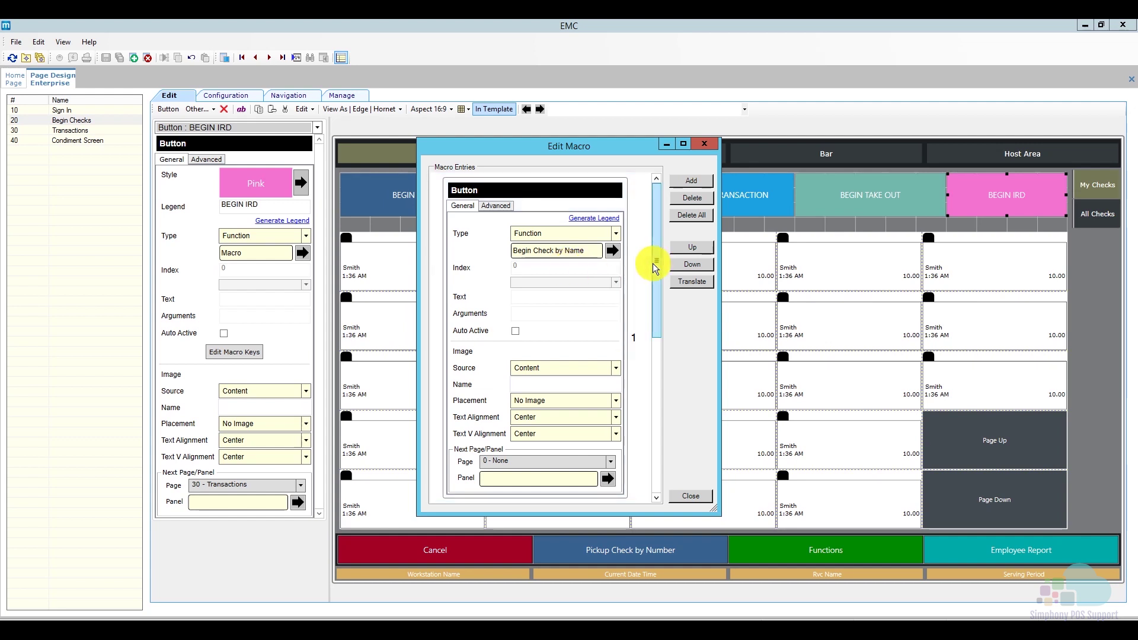
{"action": "left_click", "coordinate": [658, 427]}
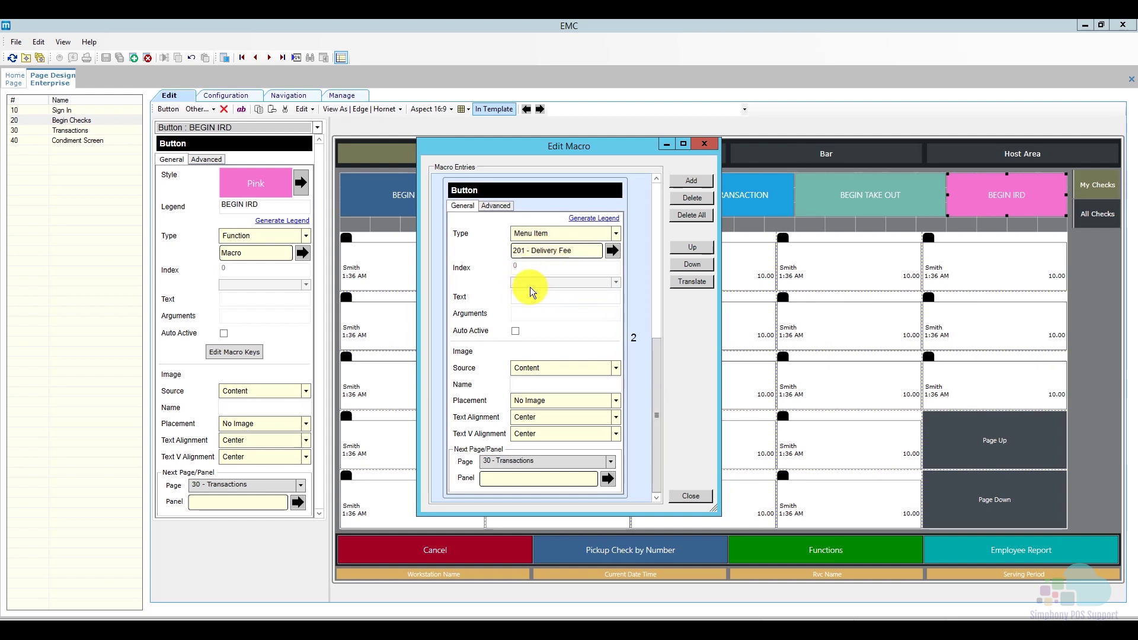
{"action": "scroll", "coordinate": [659, 376], "scroll_direction": "up", "scroll_amount": 1}
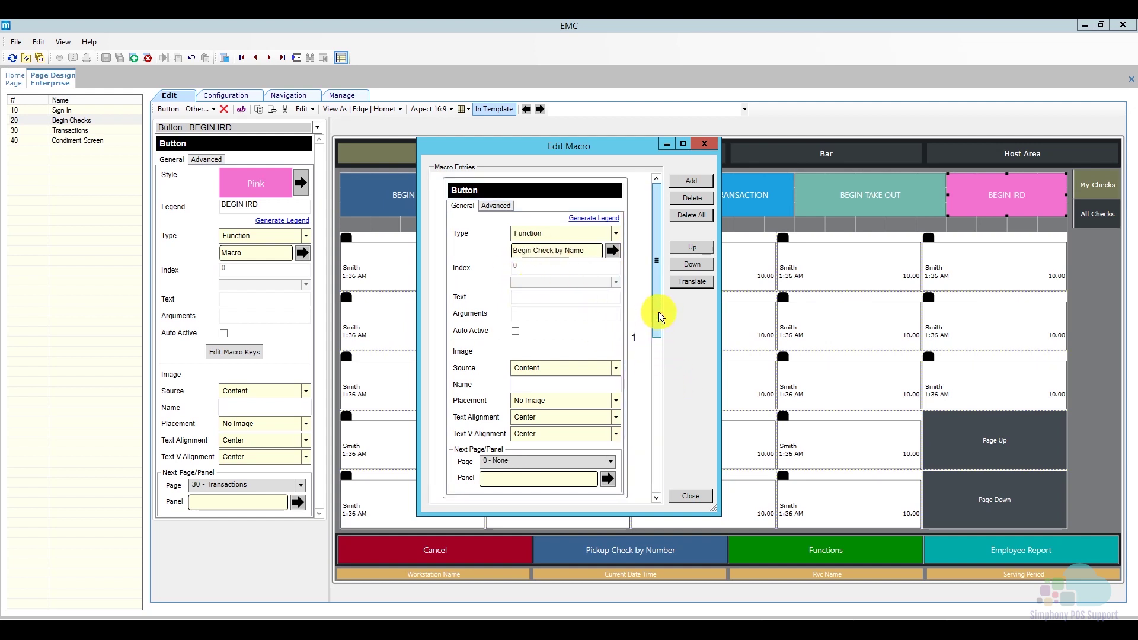
{"action": "left_click", "coordinate": [690, 183]}
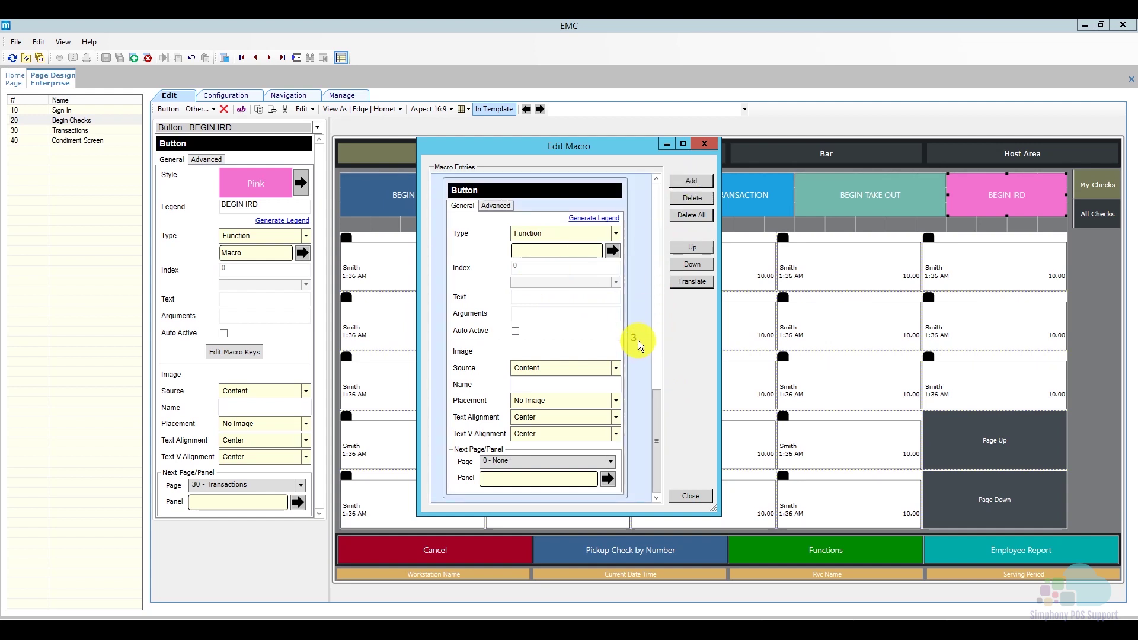
{"action": "left_click", "coordinate": [696, 248]}
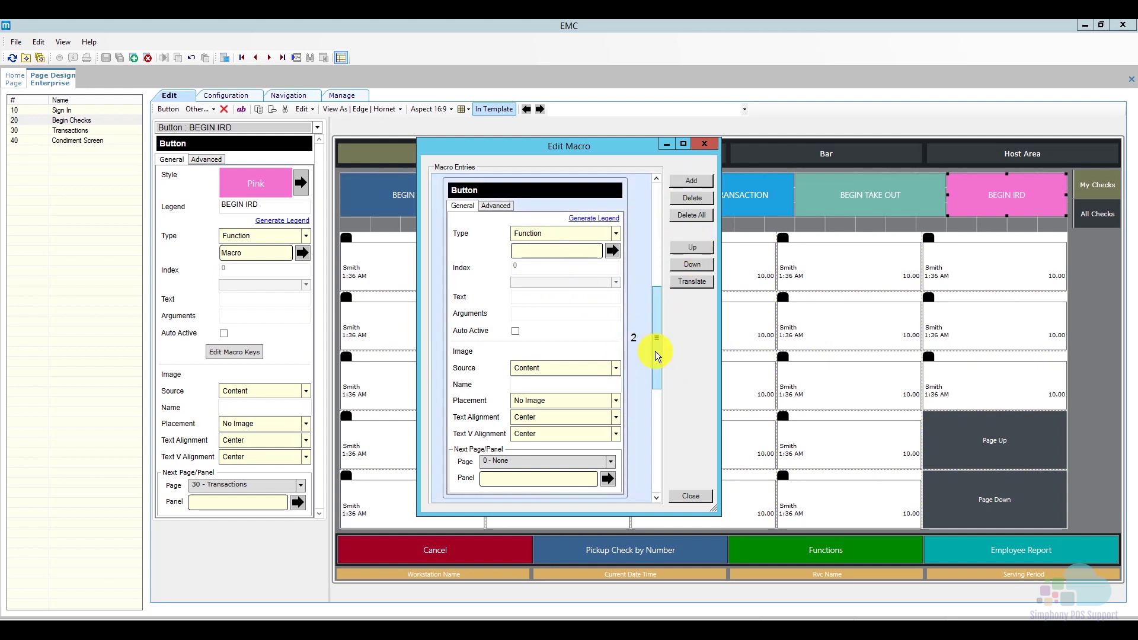
Set the second macro entry's function to Dialog Wait For Input and check the order of the macro entries.
{"action": "left_click", "coordinate": [611, 252]}
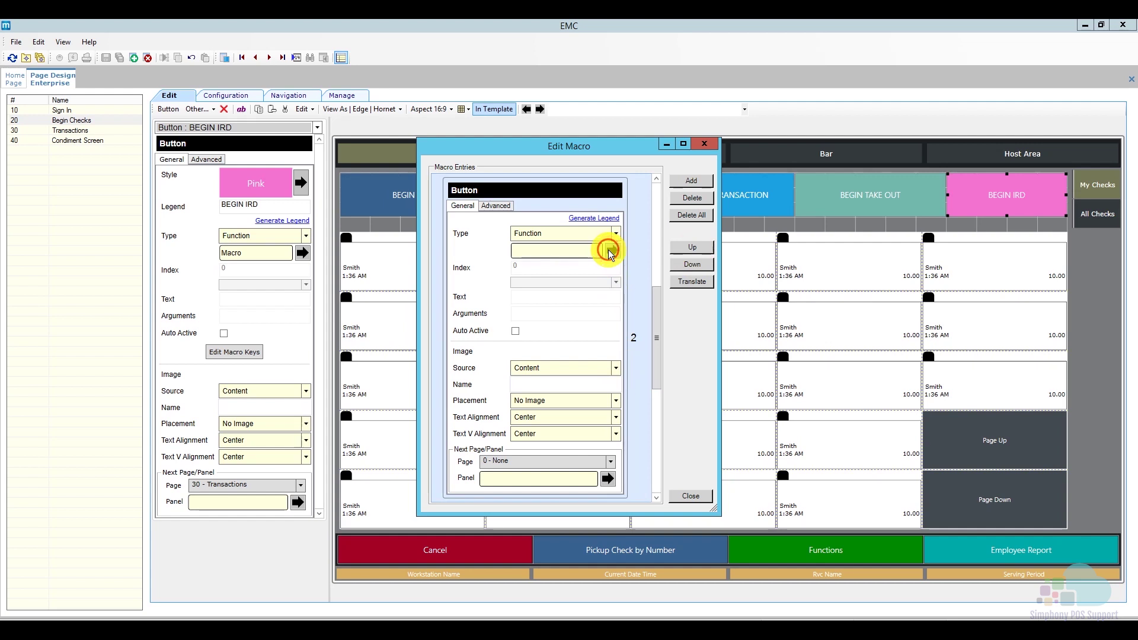
{"action": "type", "text": "dia"}
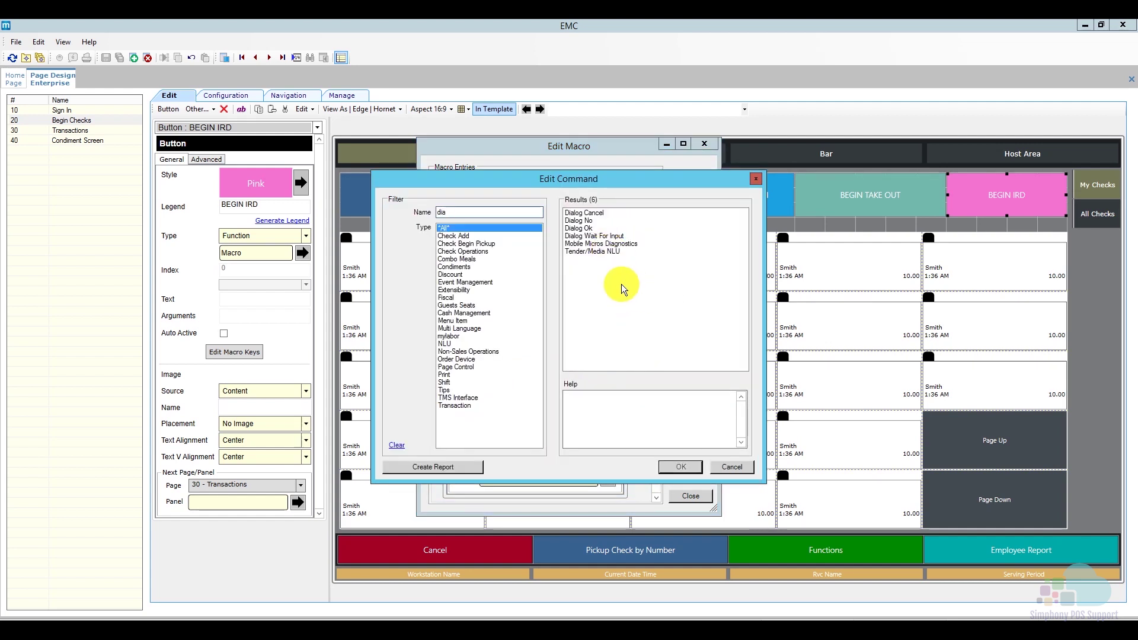
{"action": "left_click", "coordinate": [587, 236]}
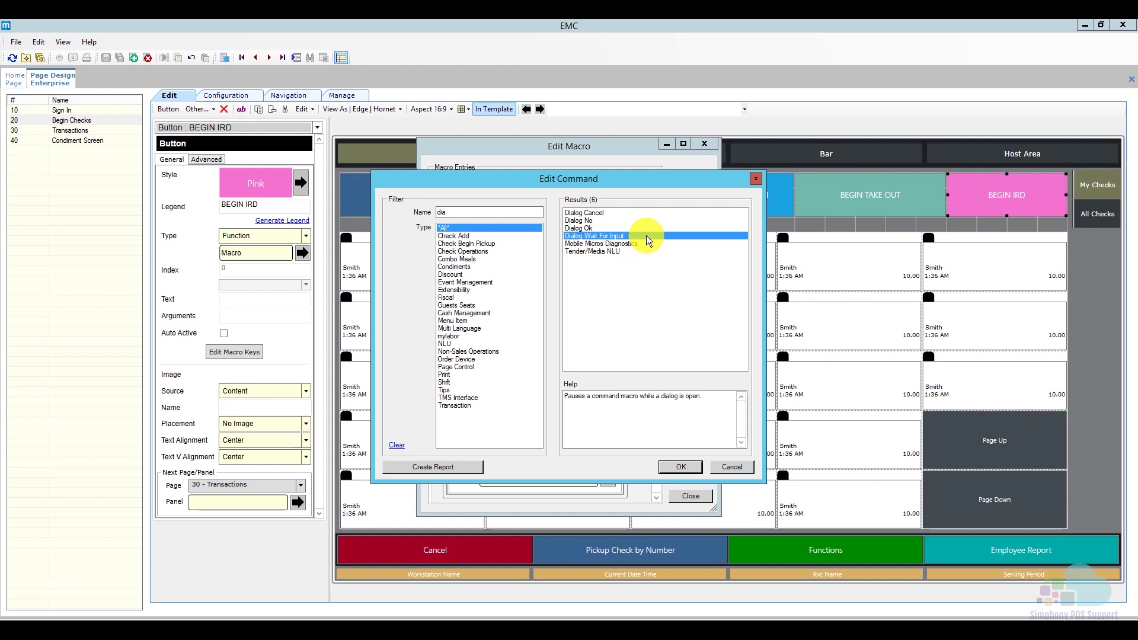
{"action": "left_click", "coordinate": [680, 467]}
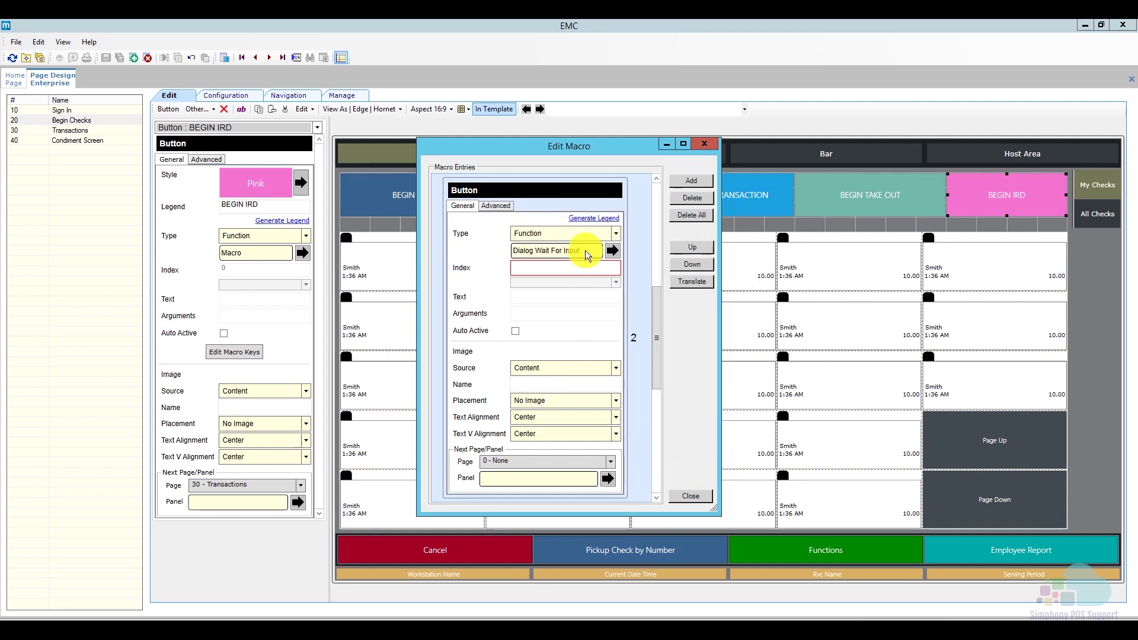
{"action": "left_click_drag", "start_coordinate": [656, 316], "coordinate": [656, 234]}
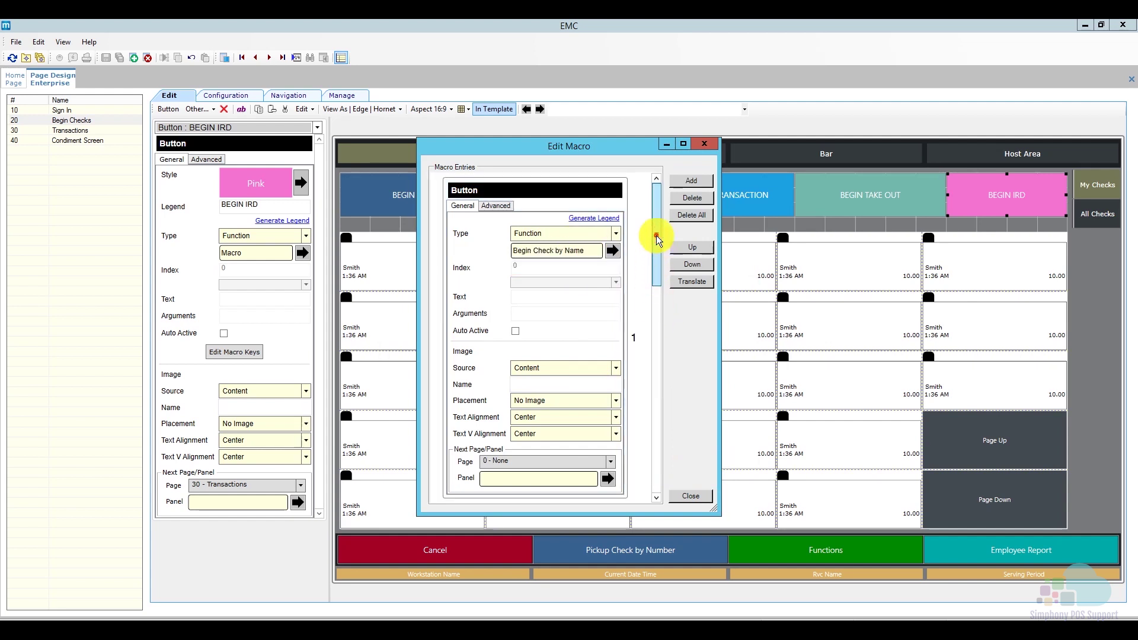
{"action": "left_click", "coordinate": [688, 248]}
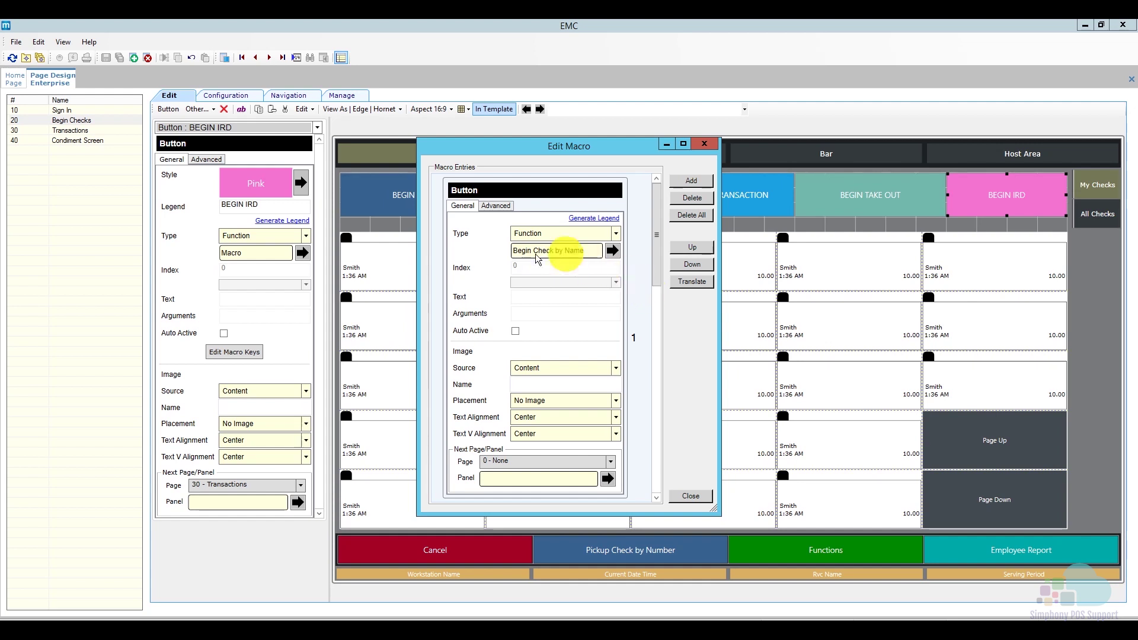
{"action": "left_click", "coordinate": [657, 497]}
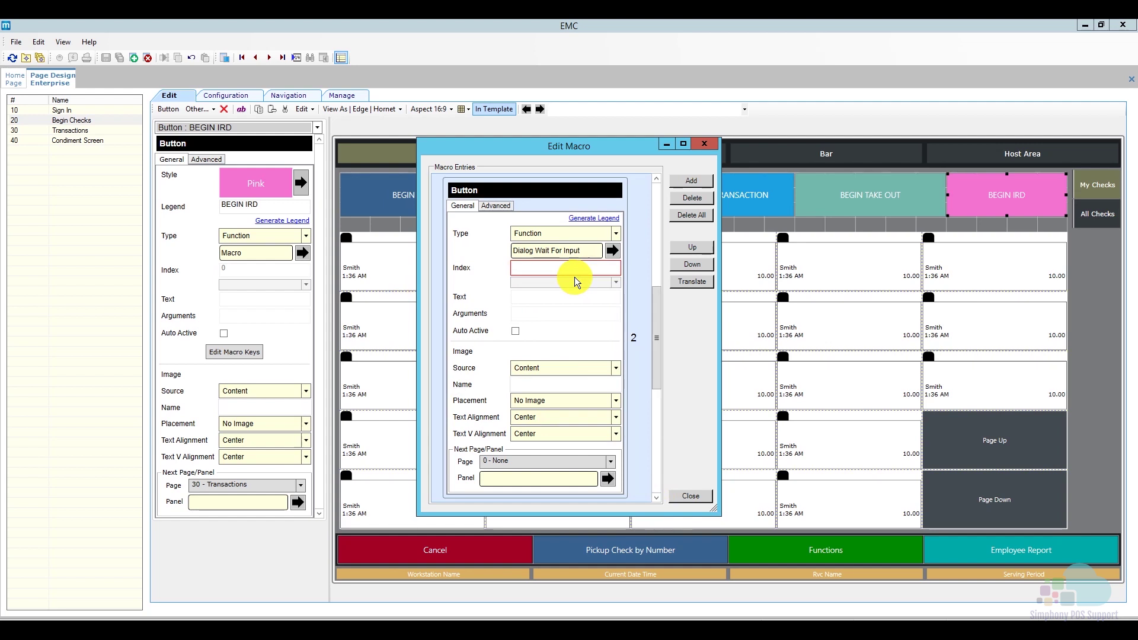
{"action": "left_click", "coordinate": [657, 498]}
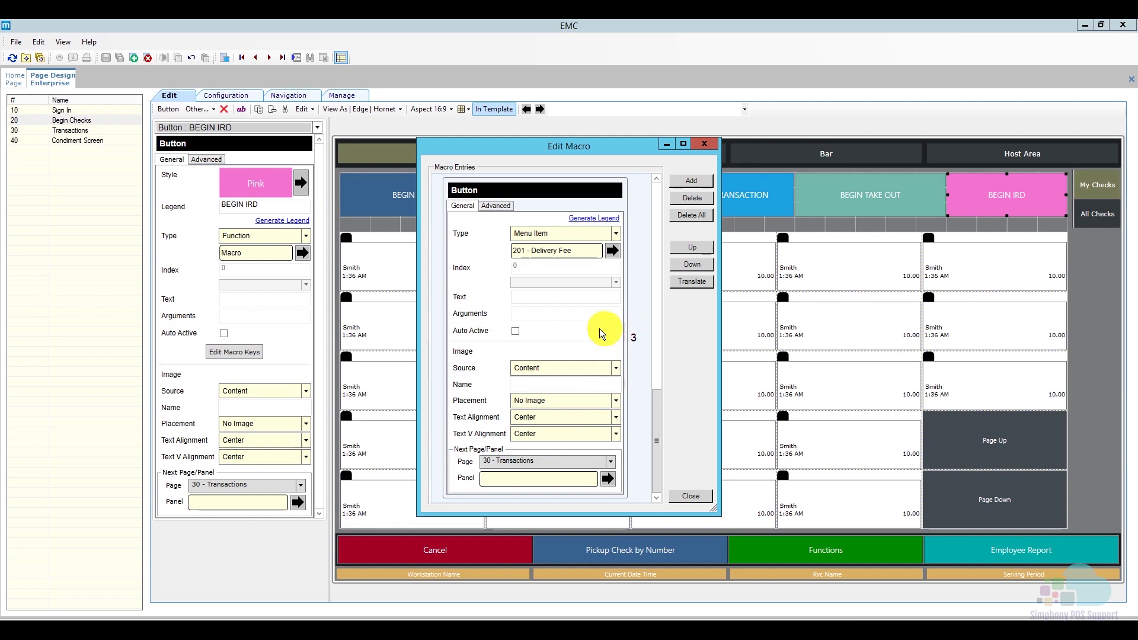
Finish editing the BEGIN IRD button's macro and save the Begin Checks page.
{"action": "left_click", "coordinate": [682, 491]}
{"action": "left_click", "coordinate": [106, 57]}
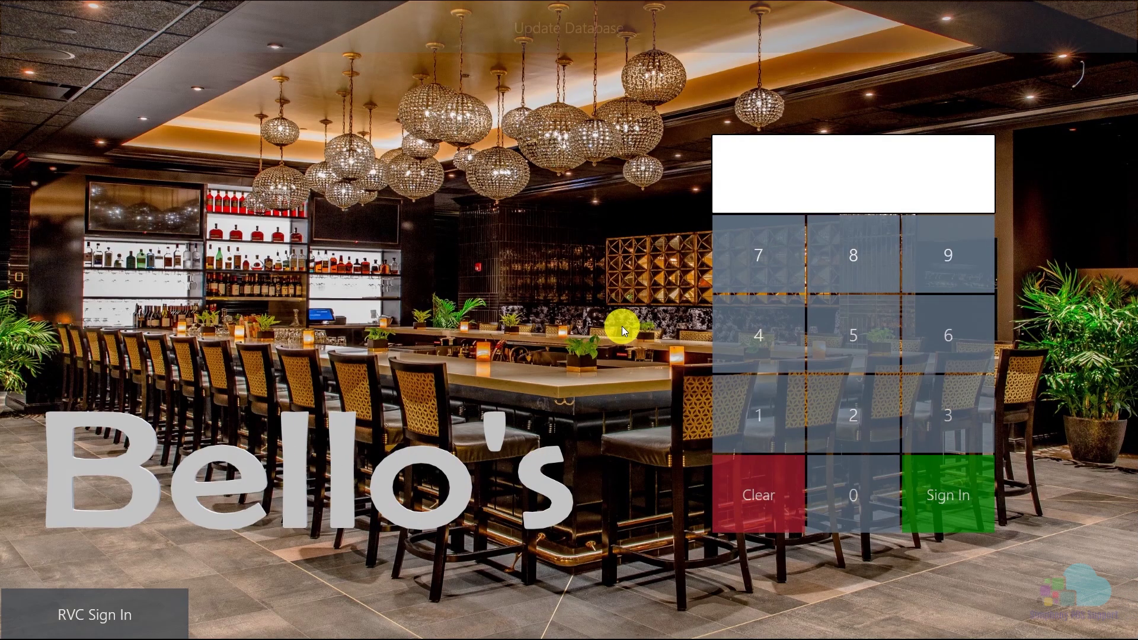
Switch to the Simphony POS workstation, update its database, and sign in with the employee PIN.
{"action": "left_click", "coordinate": [593, 40]}
{"action": "left_click", "coordinate": [741, 432]}
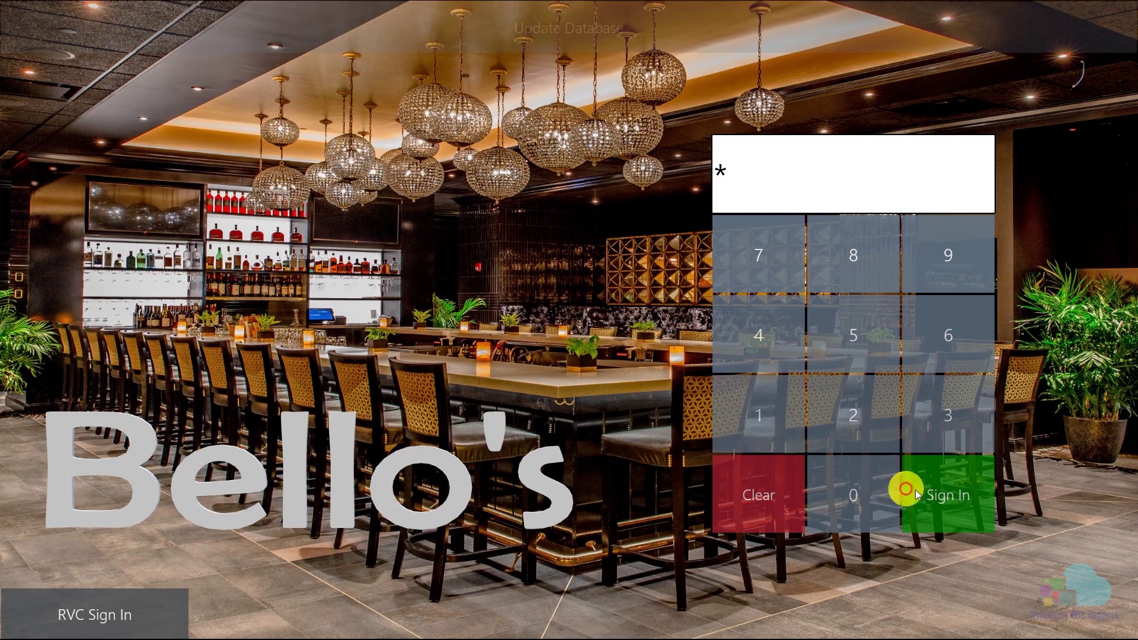
{"action": "left_click", "coordinate": [934, 491]}
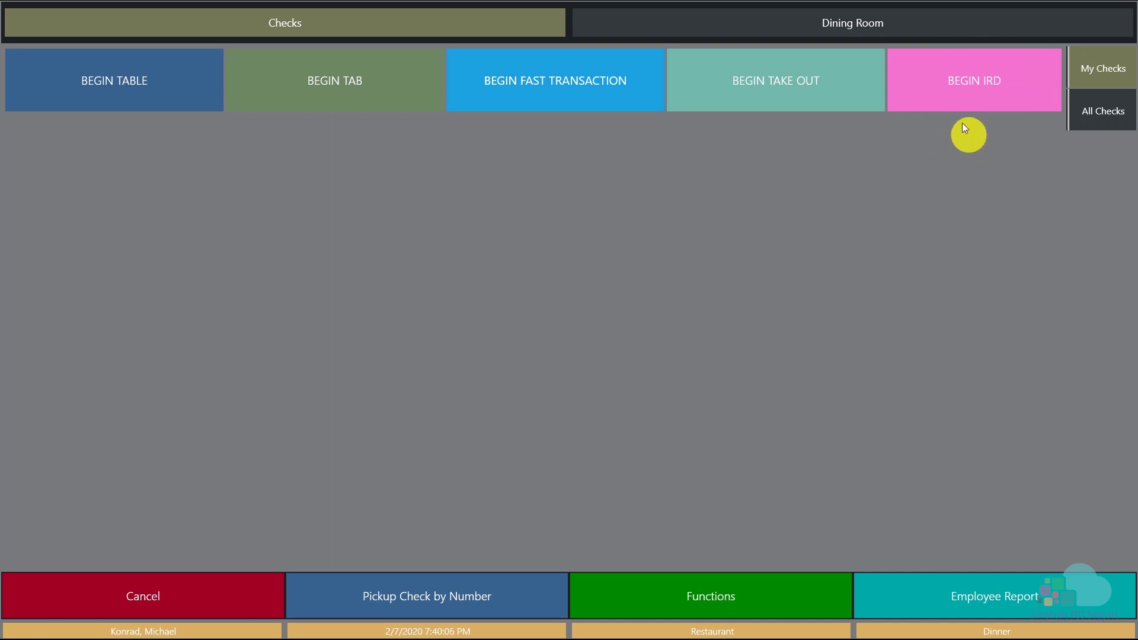
Begin an IRD check, naming it with room number 109, a slash and the guest's last name in capitals.
{"action": "left_click", "coordinate": [938, 99]}
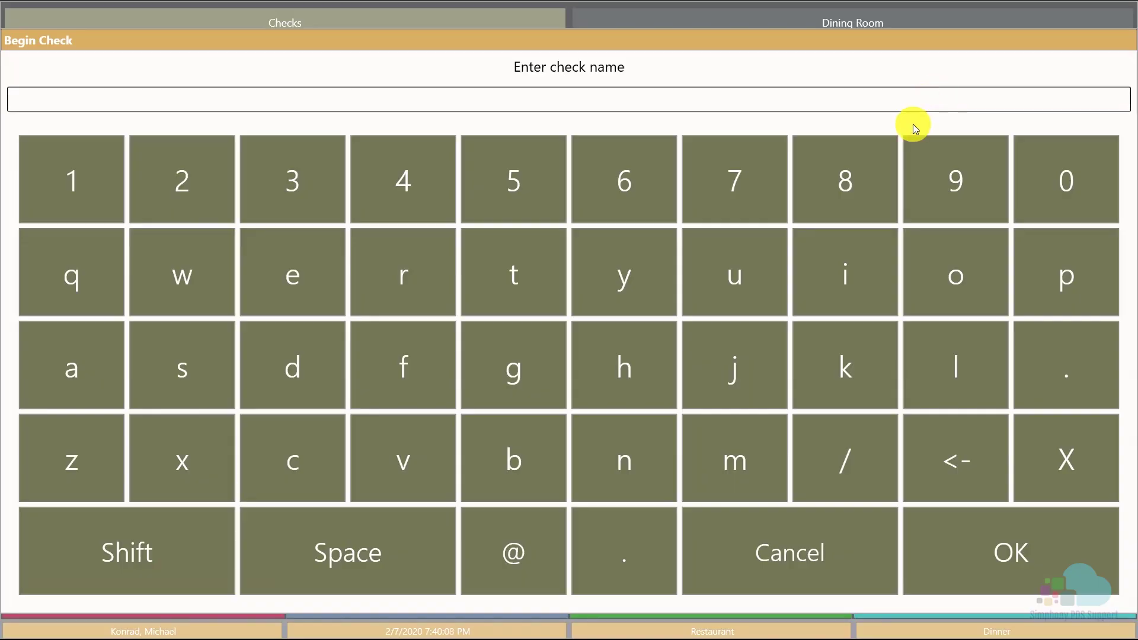
{"action": "left_click", "coordinate": [73, 196]}
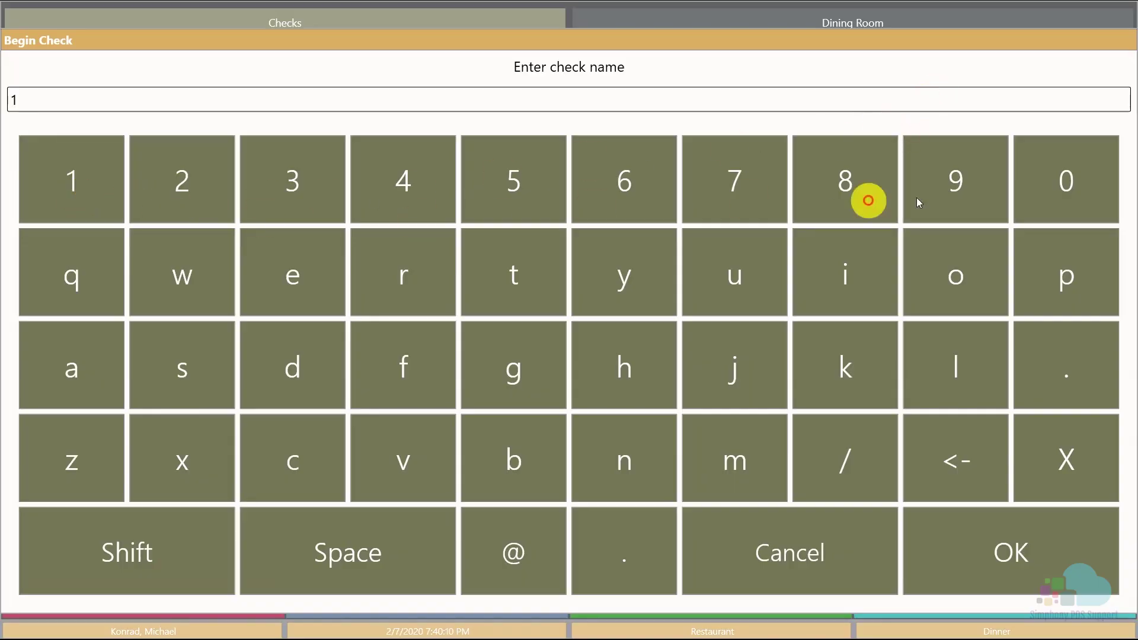
{"action": "left_click", "coordinate": [1033, 193]}
{"action": "left_click", "coordinate": [952, 190]}
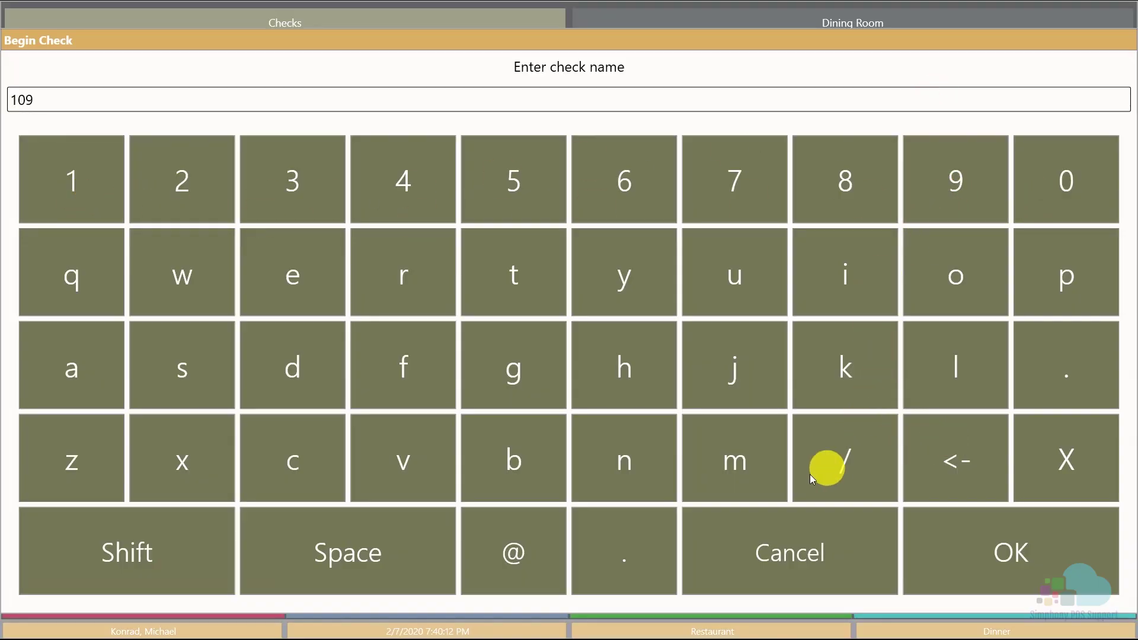
{"action": "left_click", "coordinate": [850, 457]}
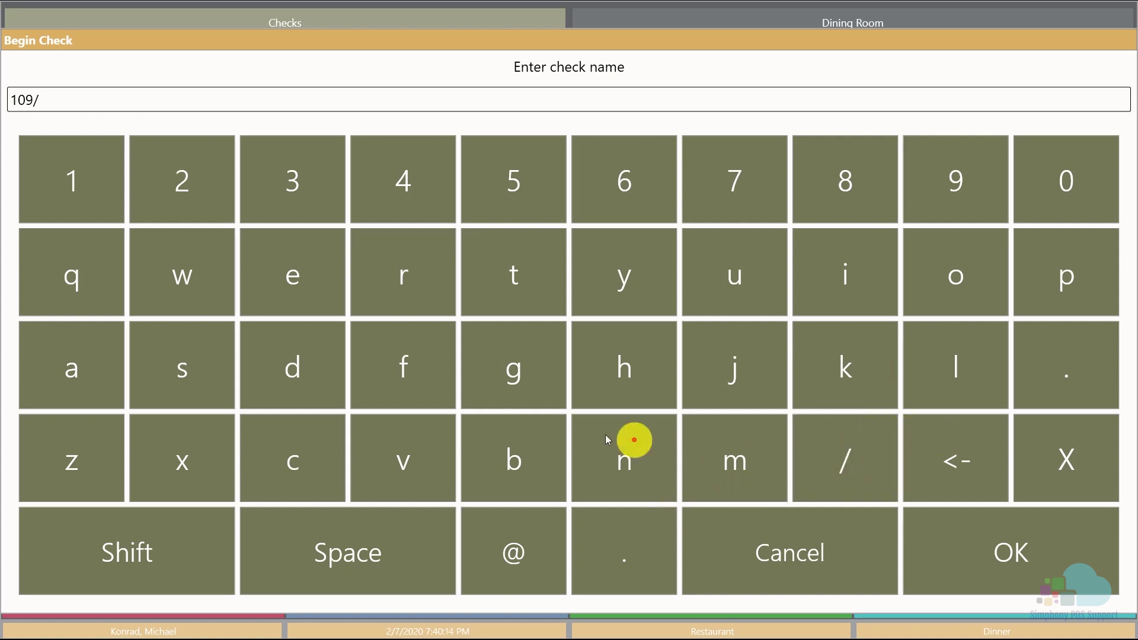
{"action": "left_click", "coordinate": [191, 377]}
{"action": "left_click", "coordinate": [738, 468]}
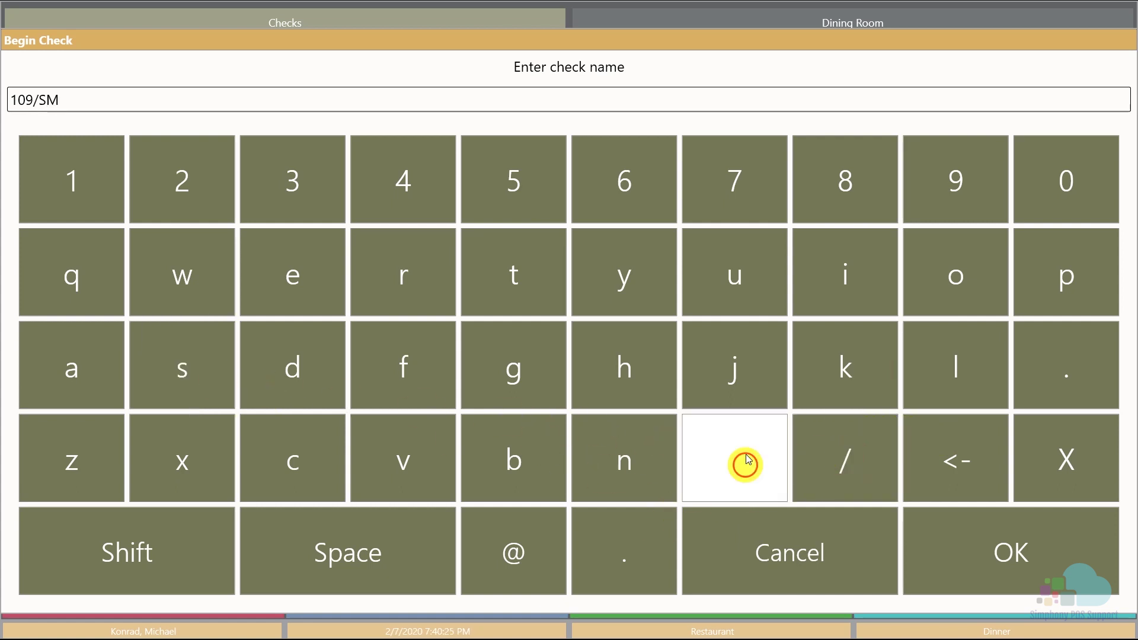
{"action": "left_click", "coordinate": [828, 285]}
{"action": "left_click", "coordinate": [490, 275]}
{"action": "left_click", "coordinate": [620, 371]}
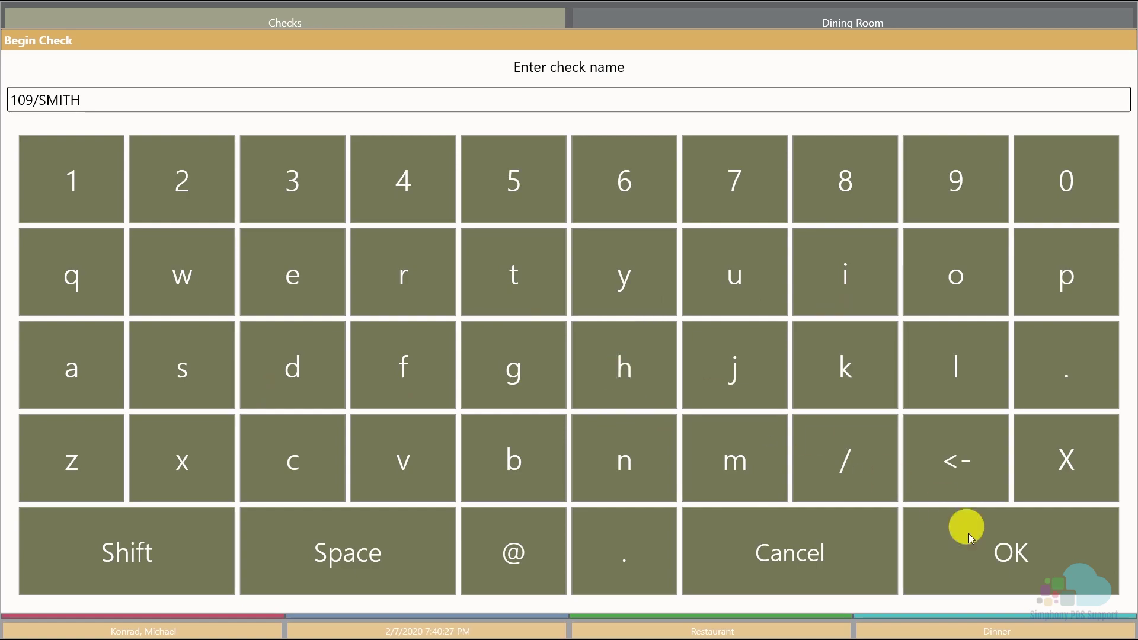
{"action": "left_click", "coordinate": [976, 553]}
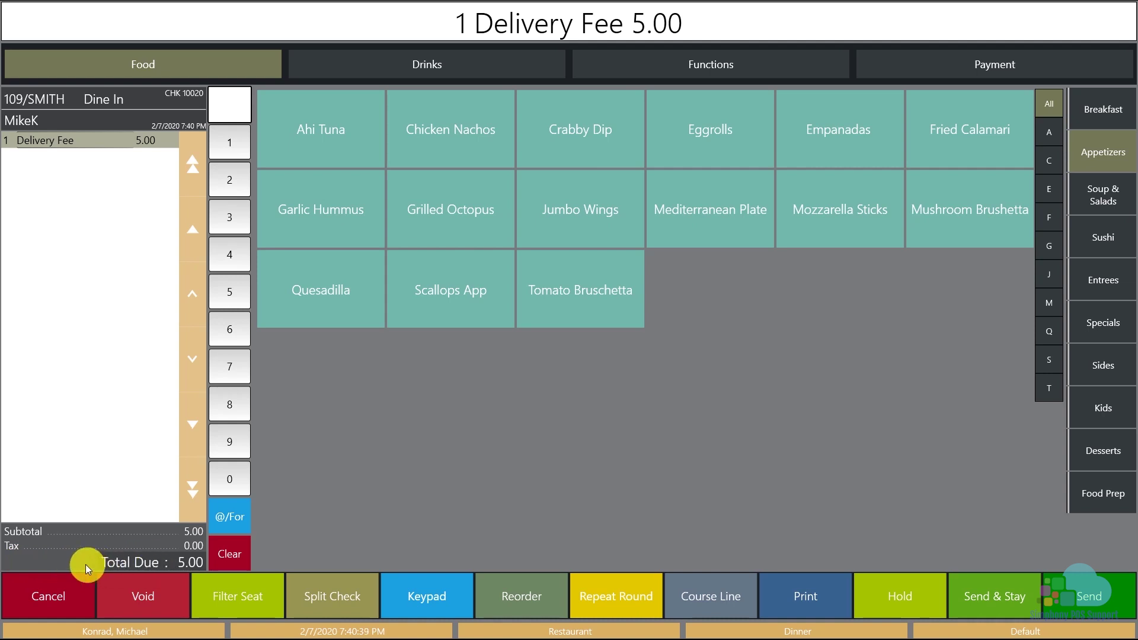
Ring up one Ahi Tuna from the Appetizers on the IRD check to test the automatic gratuity.
{"action": "left_click", "coordinate": [329, 138]}
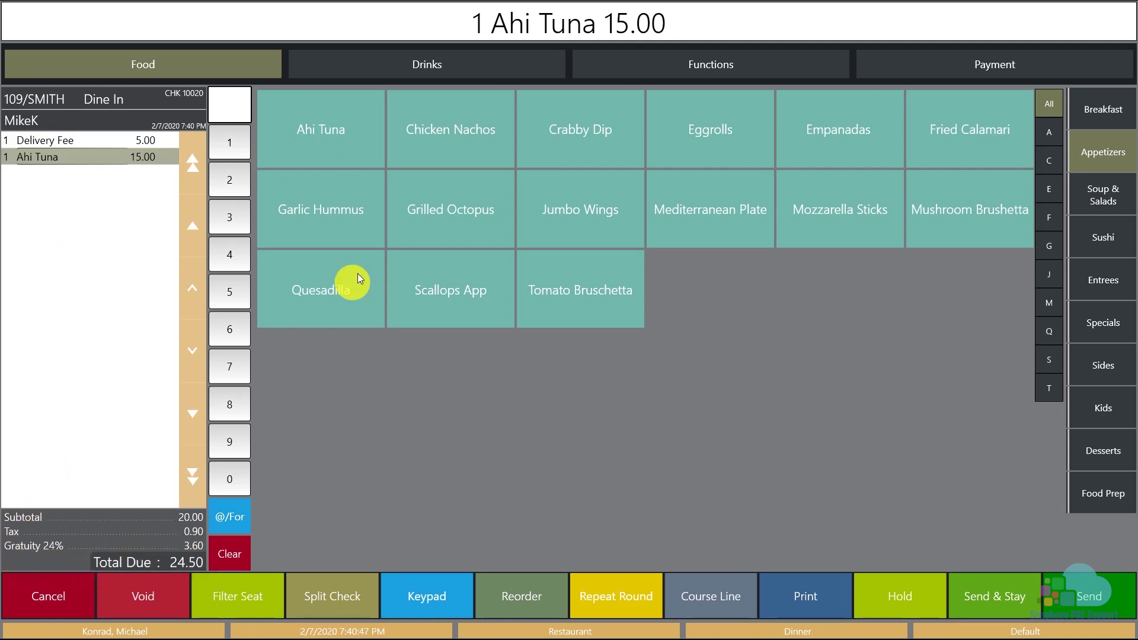
{"action": "left_click", "coordinate": [355, 212]}
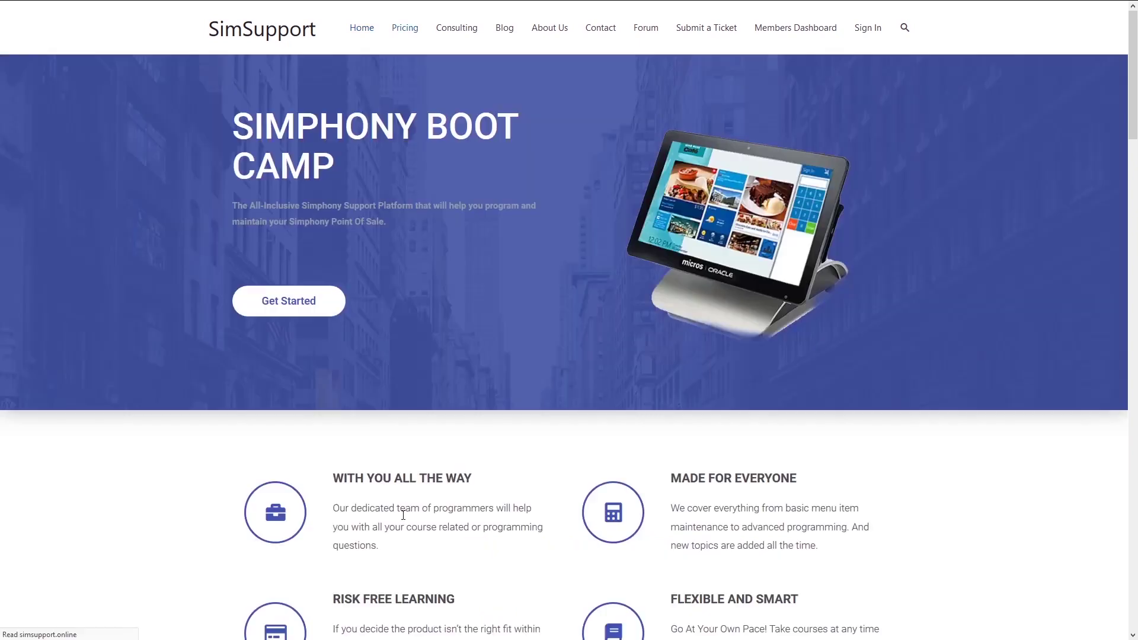
{"action": "left_click", "coordinate": [409, 380]}
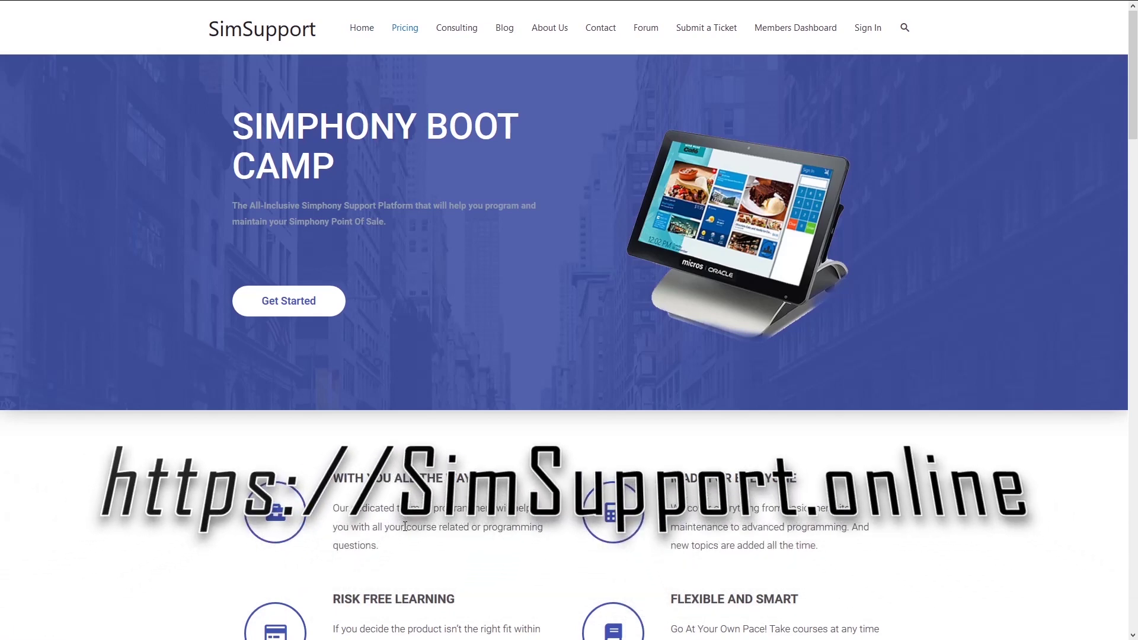
{"action": "scroll", "coordinate": [405, 526], "scroll_direction": "down", "scroll_amount": 4}
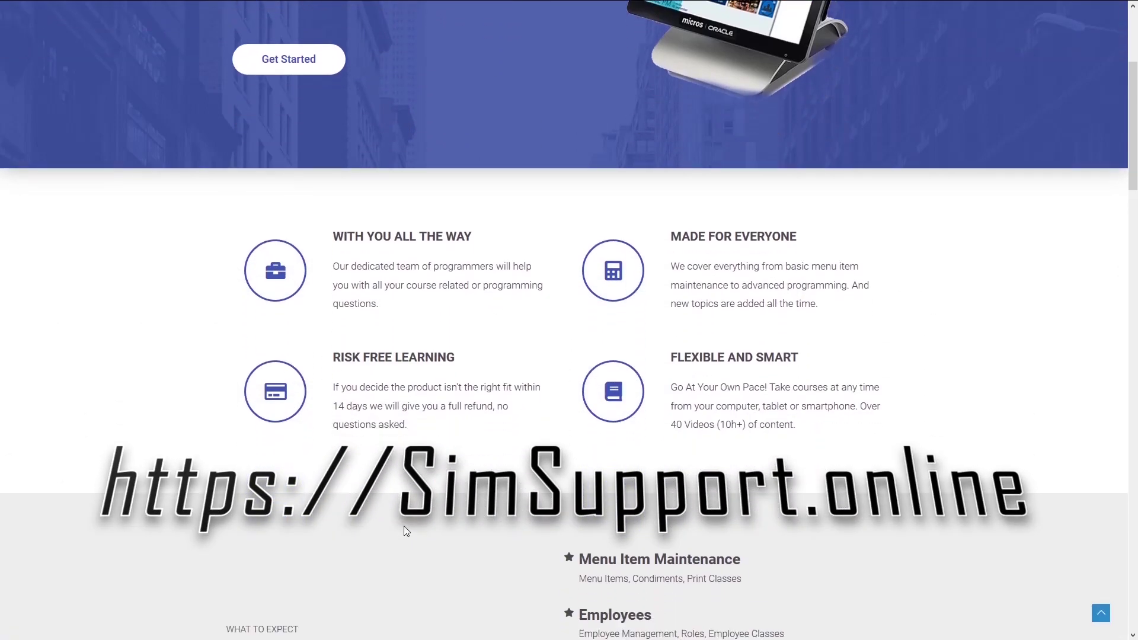
{"action": "scroll", "coordinate": [406, 530], "scroll_direction": "down", "scroll_amount": 3}
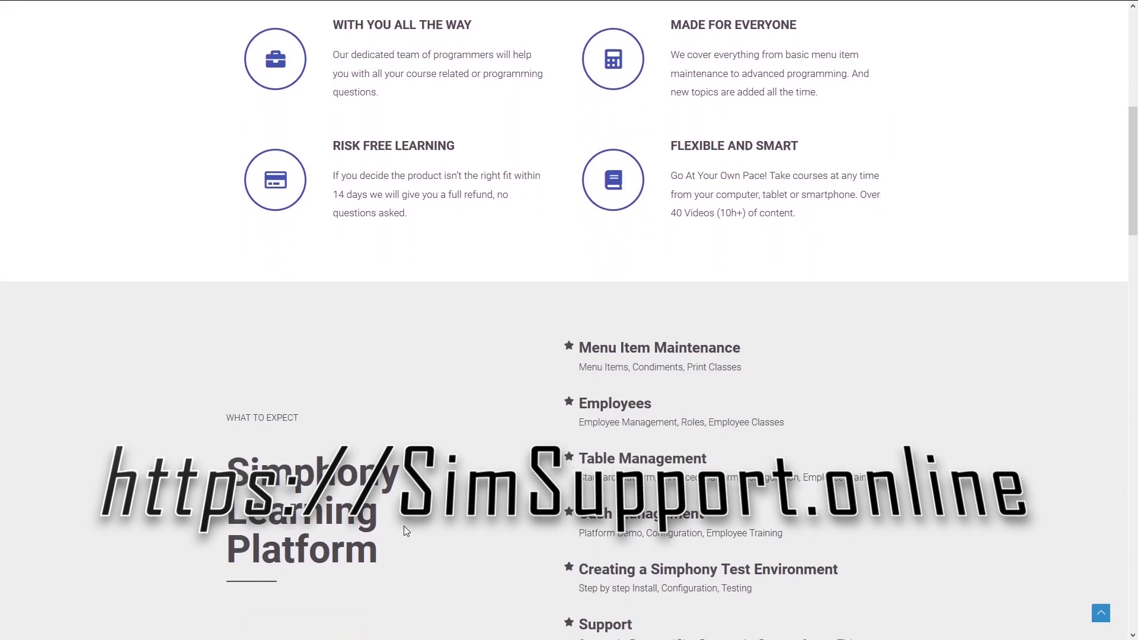